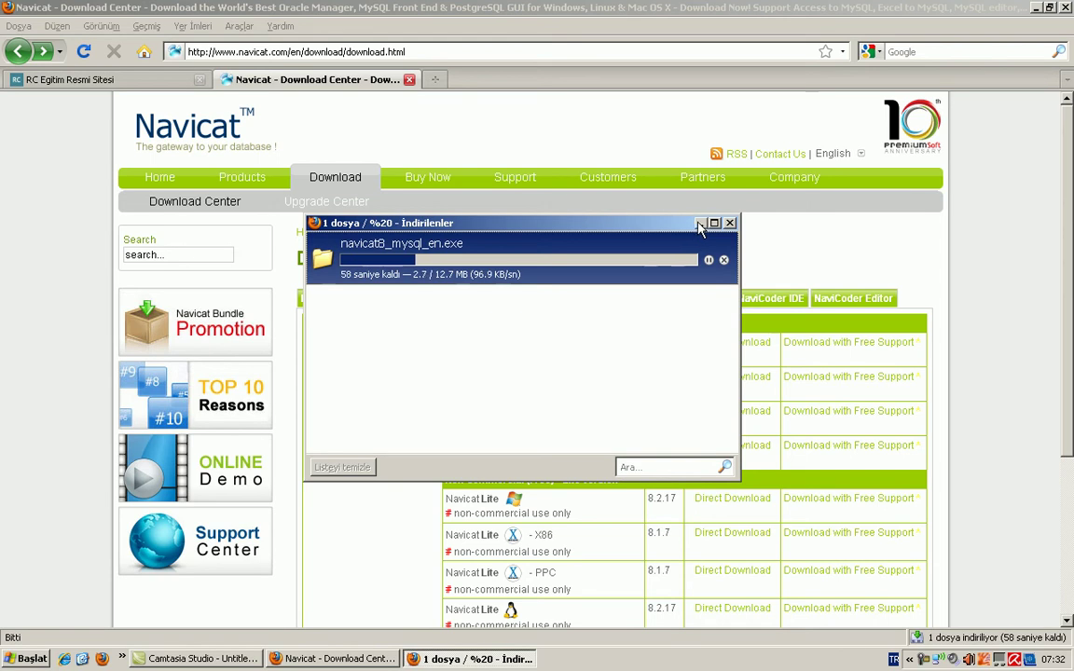
Step: Bring the Navicat download page forward and view the Navicat Premium, NaviCoder Editor and NaviCoder IDE downloads
left_click(863, 235)
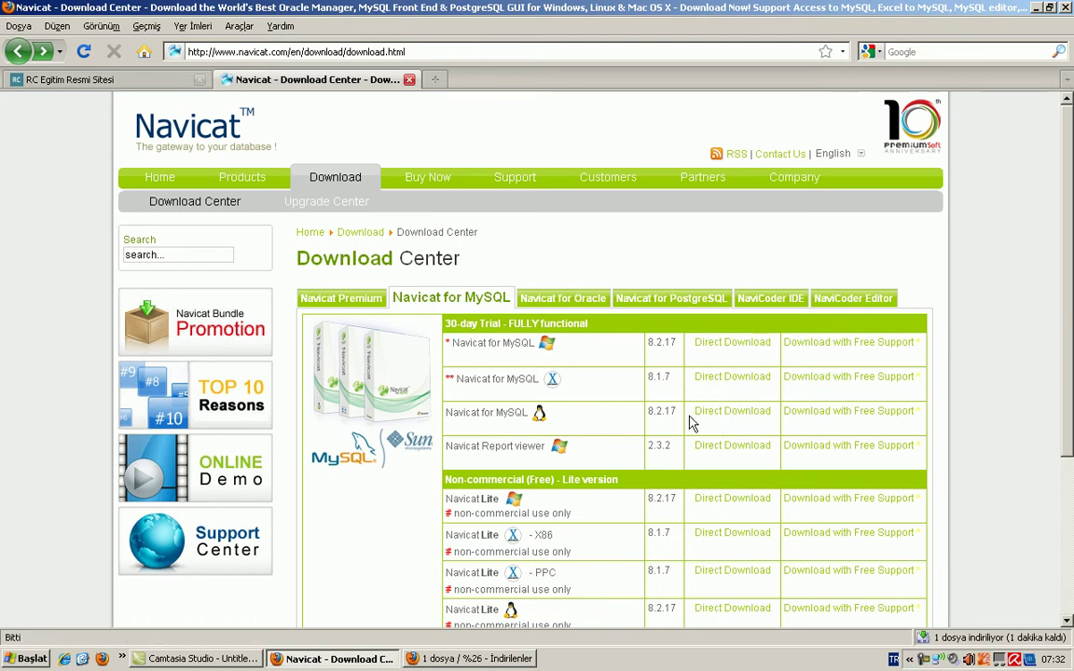
scroll(620, 421, "down", 2)
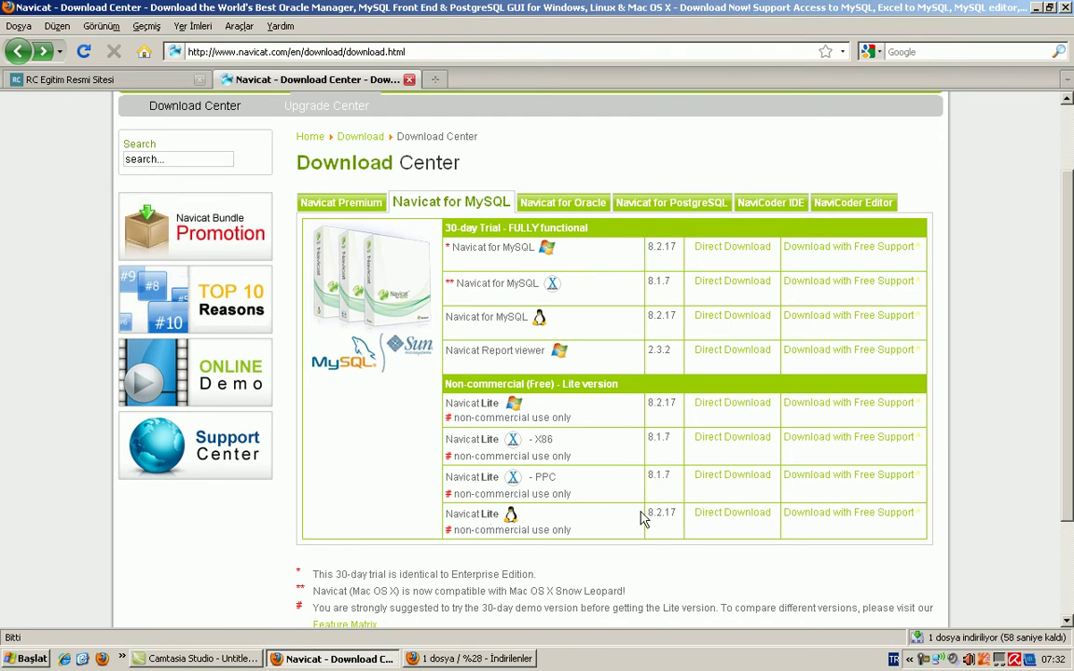
scroll(568, 419, "down", 3)
scroll(569, 396, "up", 4)
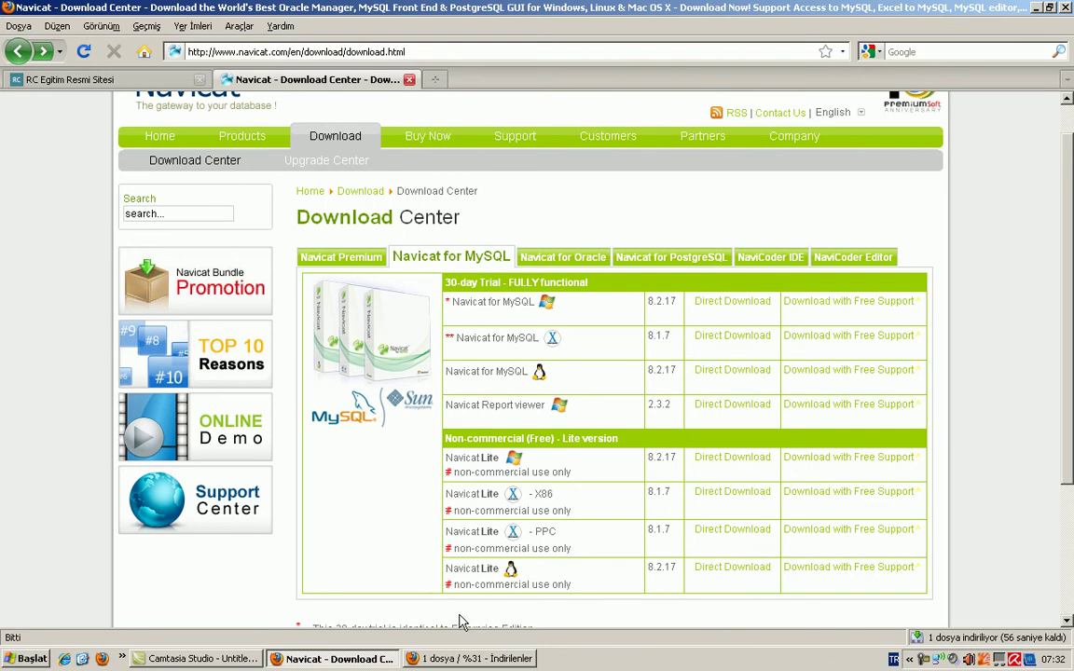
left_click(351, 266)
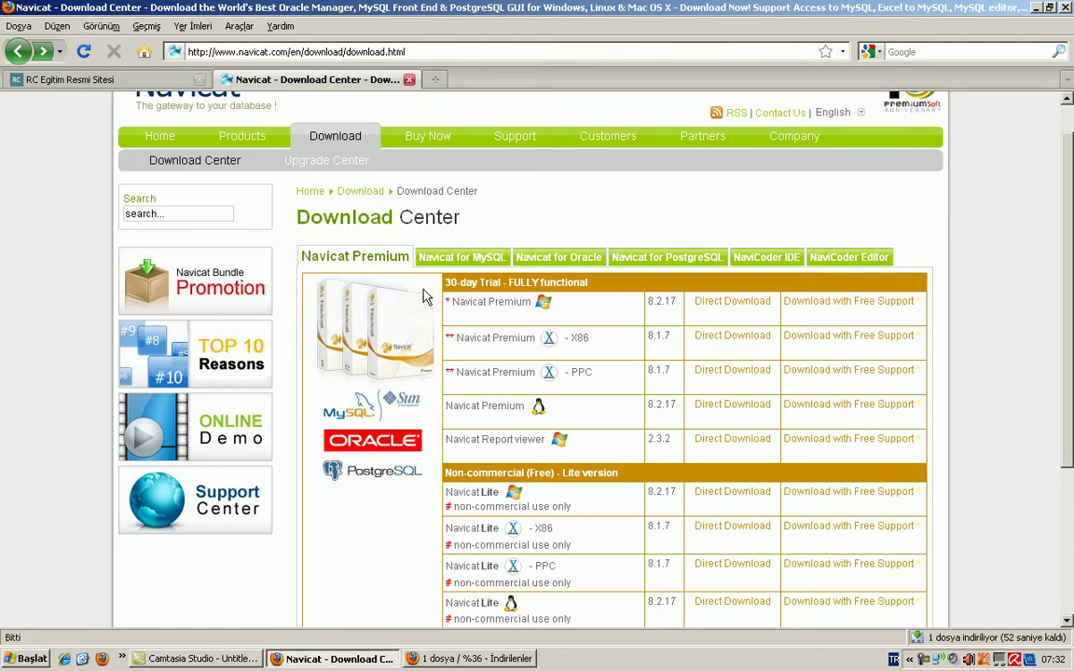
left_click(849, 261)
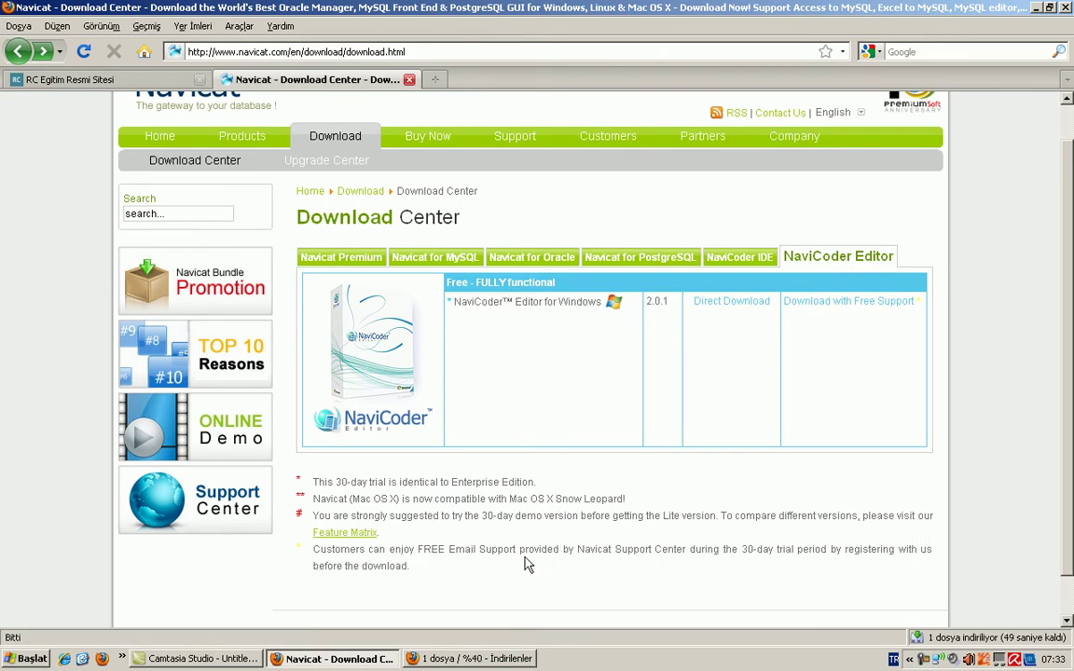
left_click(741, 265)
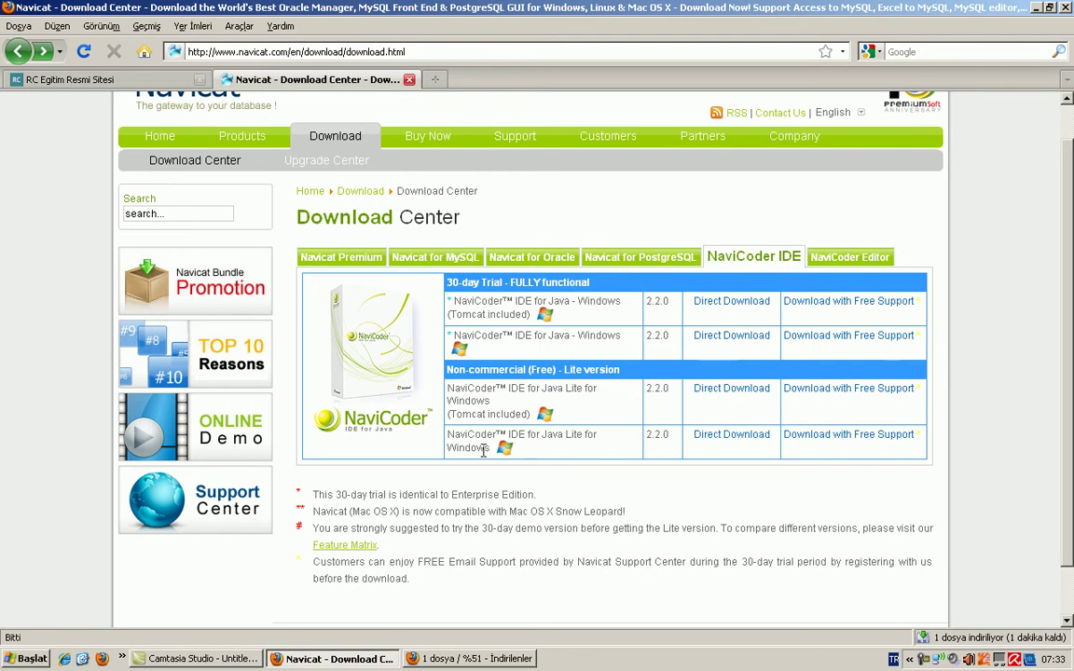
scroll(504, 494, "up", 1)
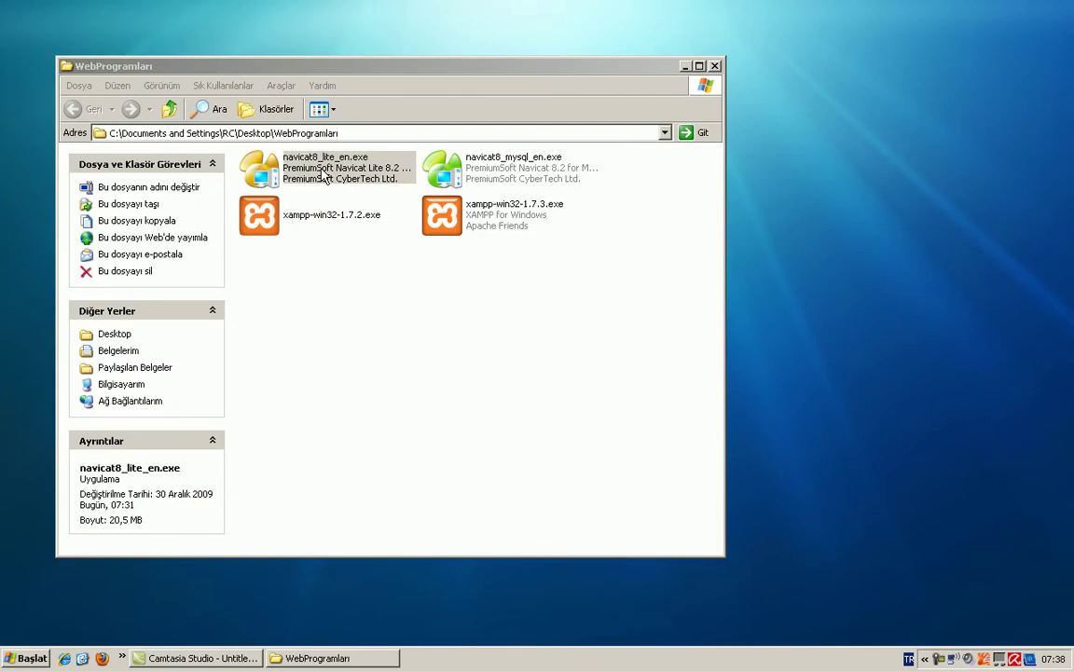
Step: Run navicat8_lite_en.exe, accept the licence and keep the default install folder
double_click(328, 175)
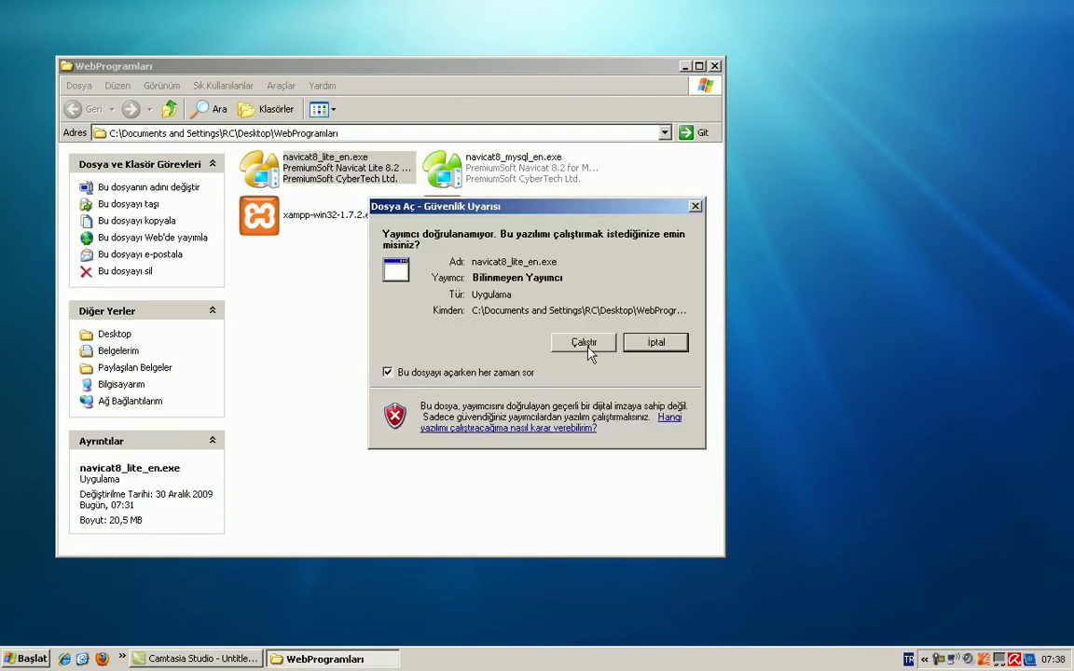
left_click(588, 351)
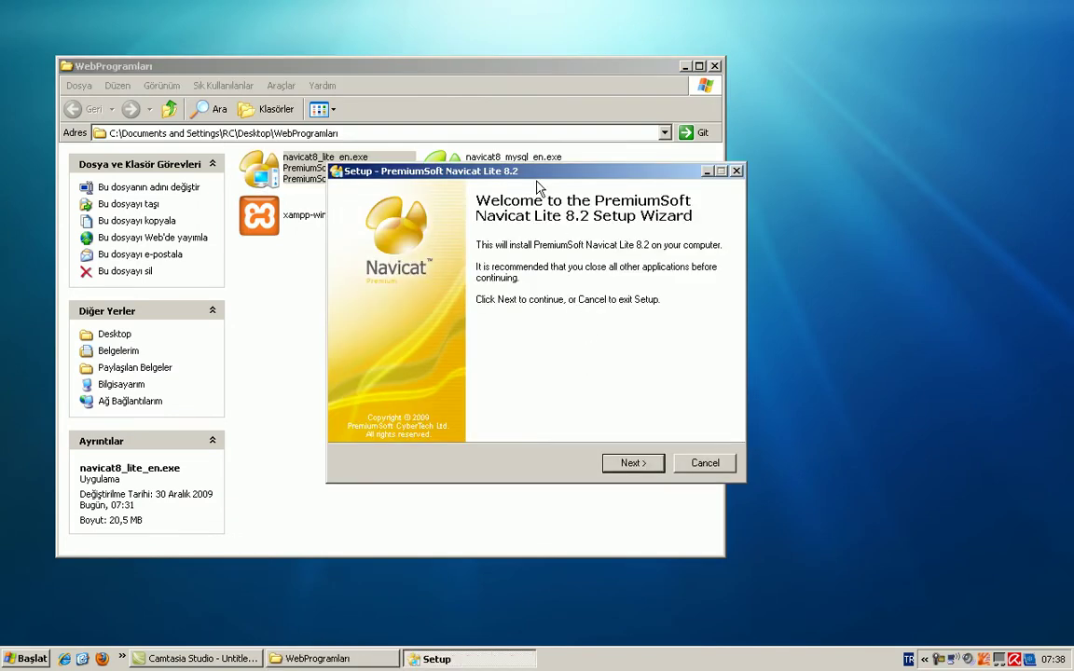
left_click(643, 465)
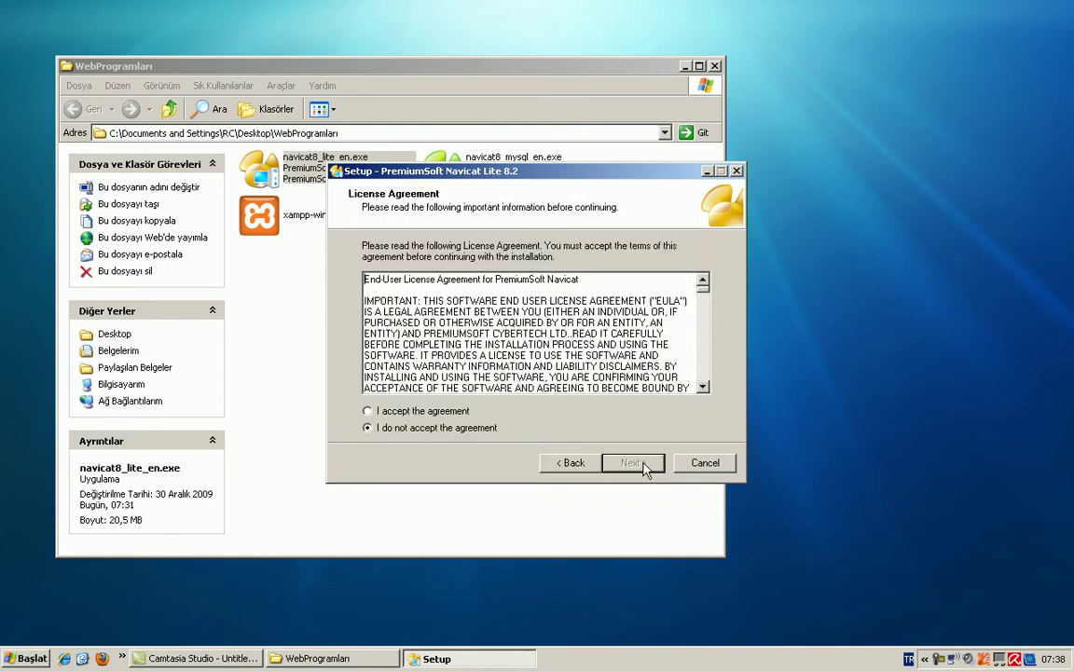
scroll(635, 279, "down", 15)
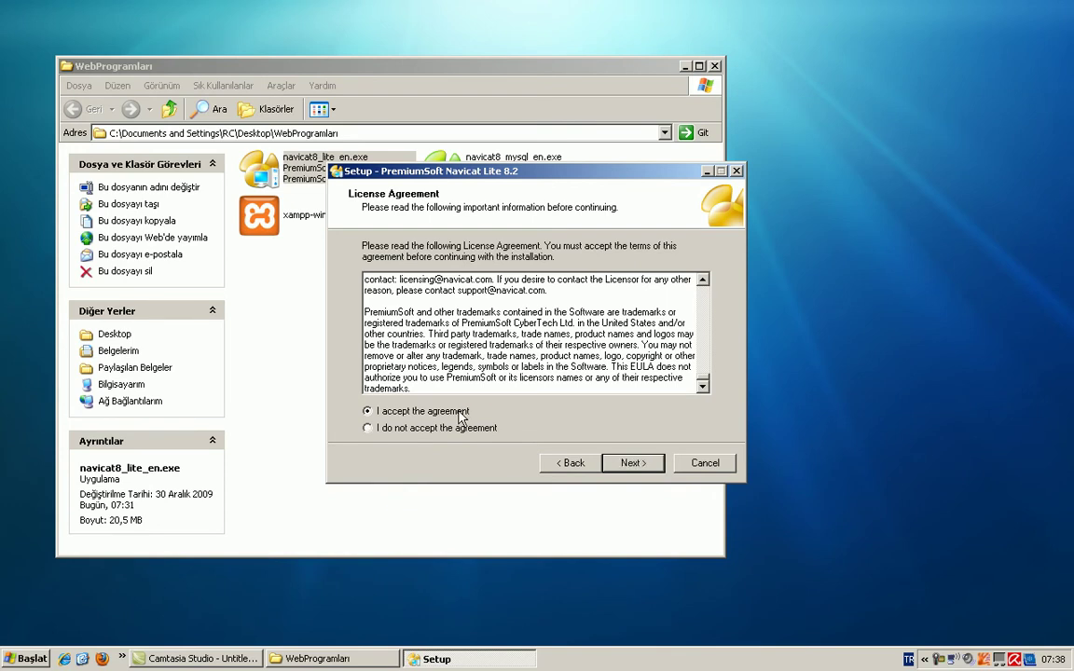
left_click(630, 462)
left_click_drag(430, 309, 304, 315)
left_click(548, 303)
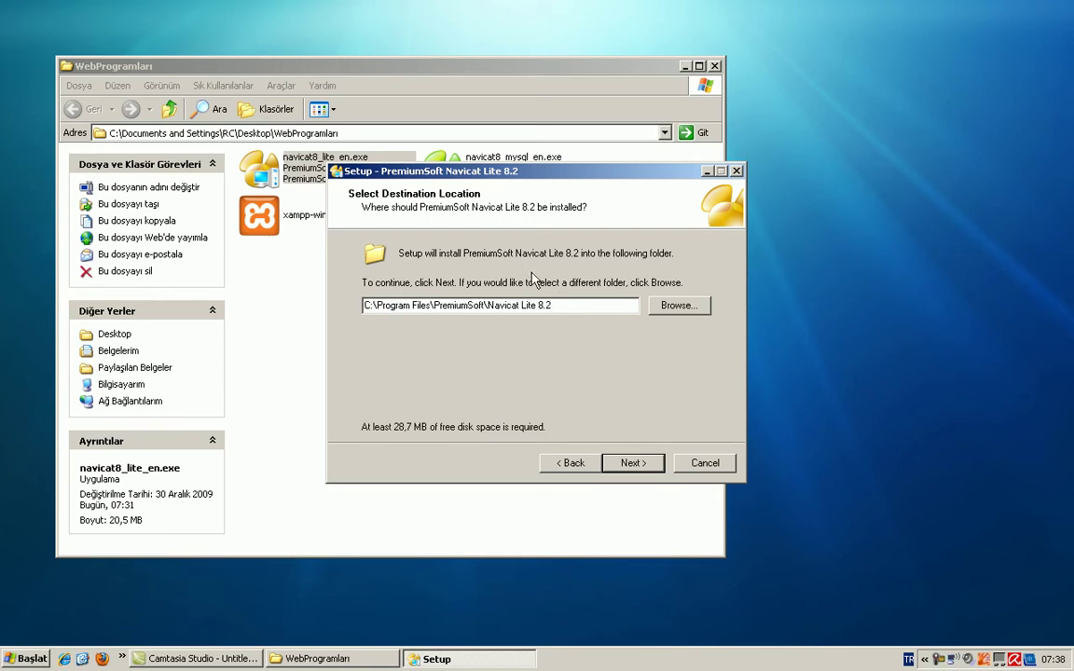
left_click(641, 468)
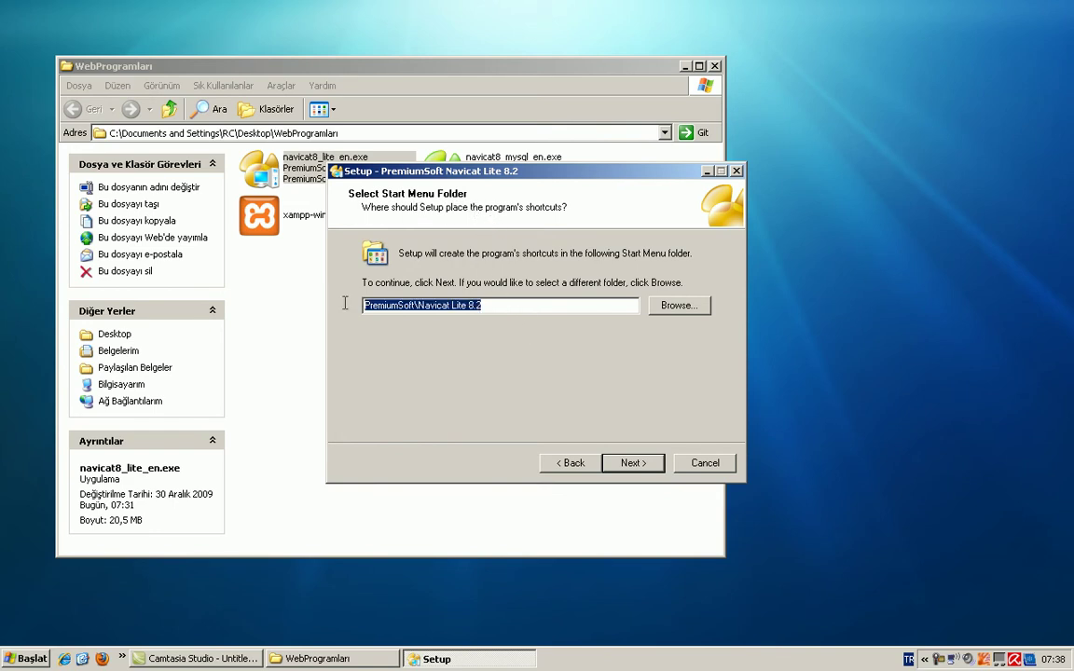
Step: Keep the default shortcut folder and both extra icons, then install Navicat Lite 8.2 and finish
left_click(25, 658)
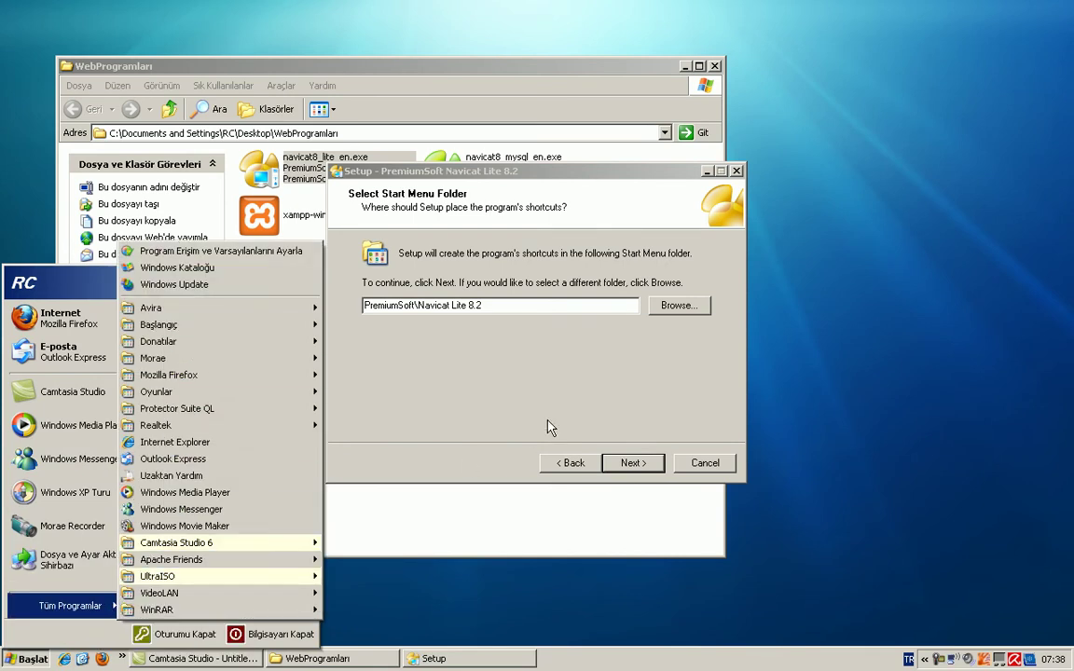
left_click(610, 438)
left_click(634, 464)
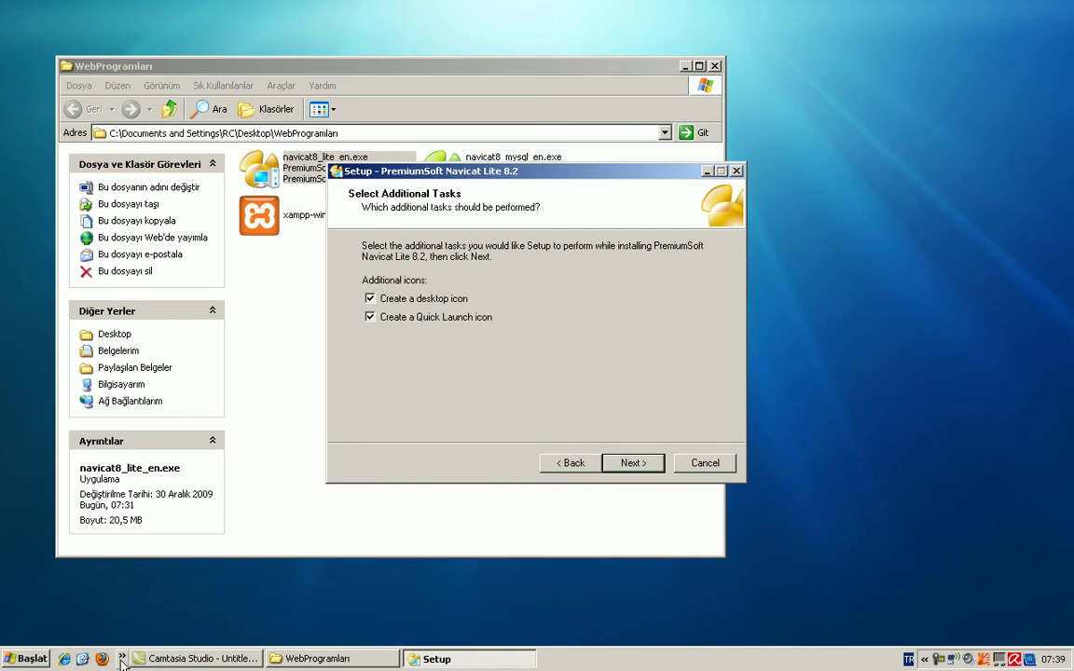
left_click(639, 466)
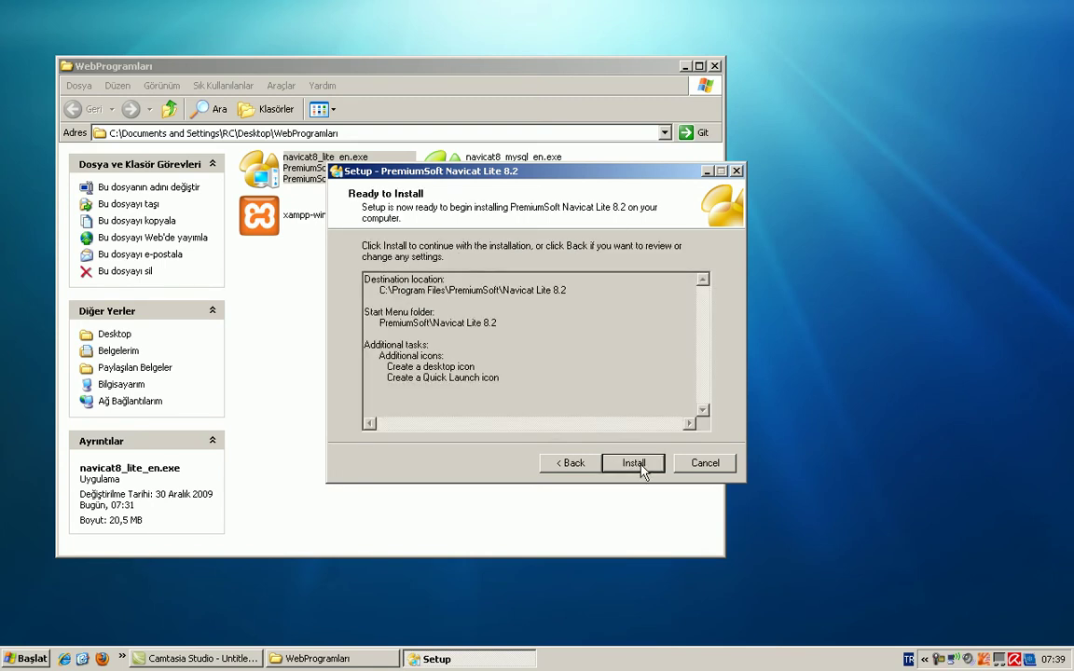
left_click(639, 464)
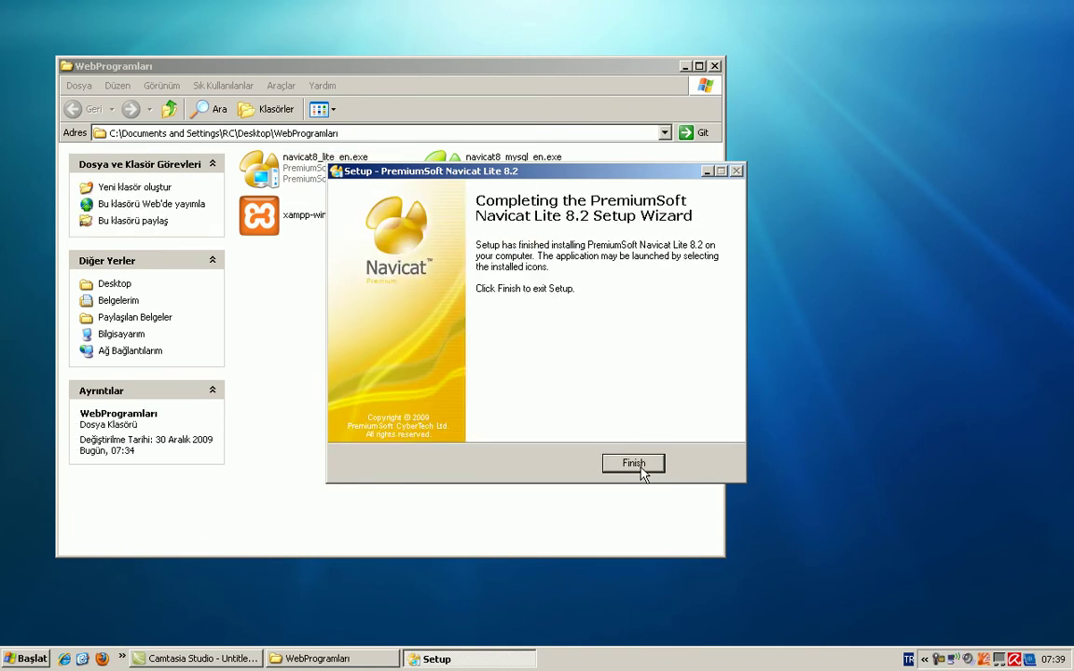
left_click(634, 463)
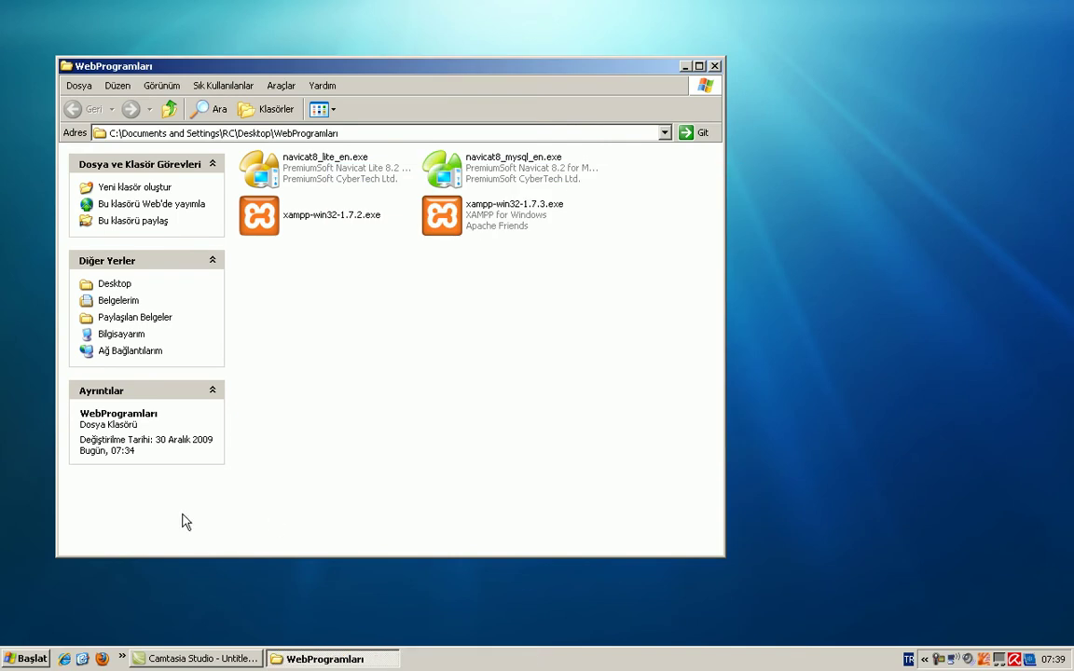
Step: Launch Navicat Lite from Quick Launch and move its window aside
left_click(122, 658)
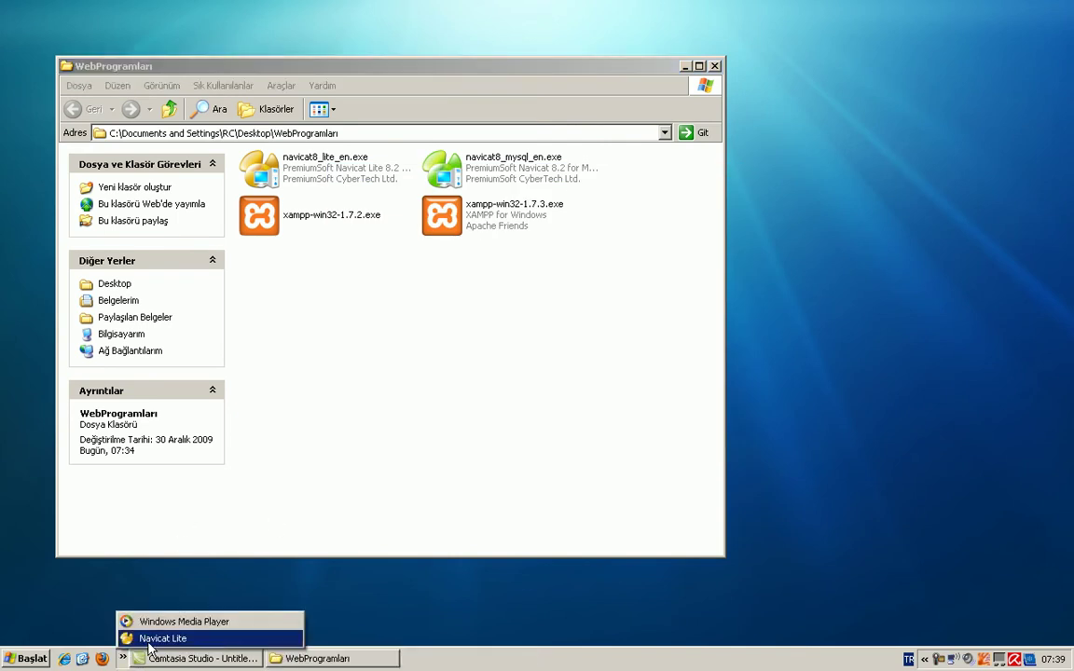
left_click(149, 639)
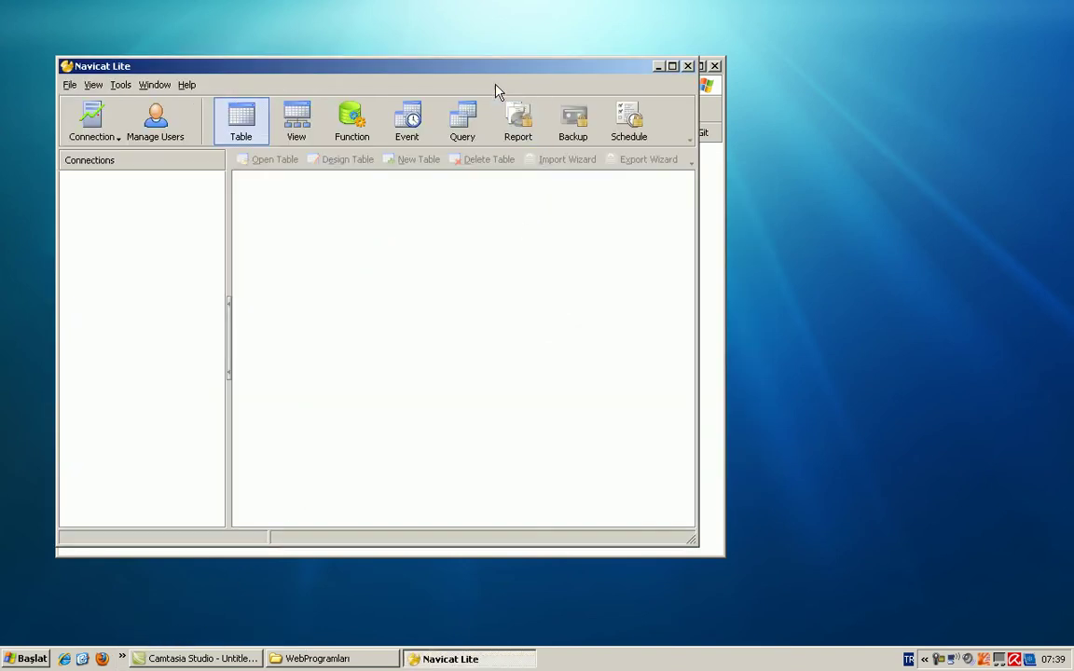
left_click_drag(497, 79, 595, 104)
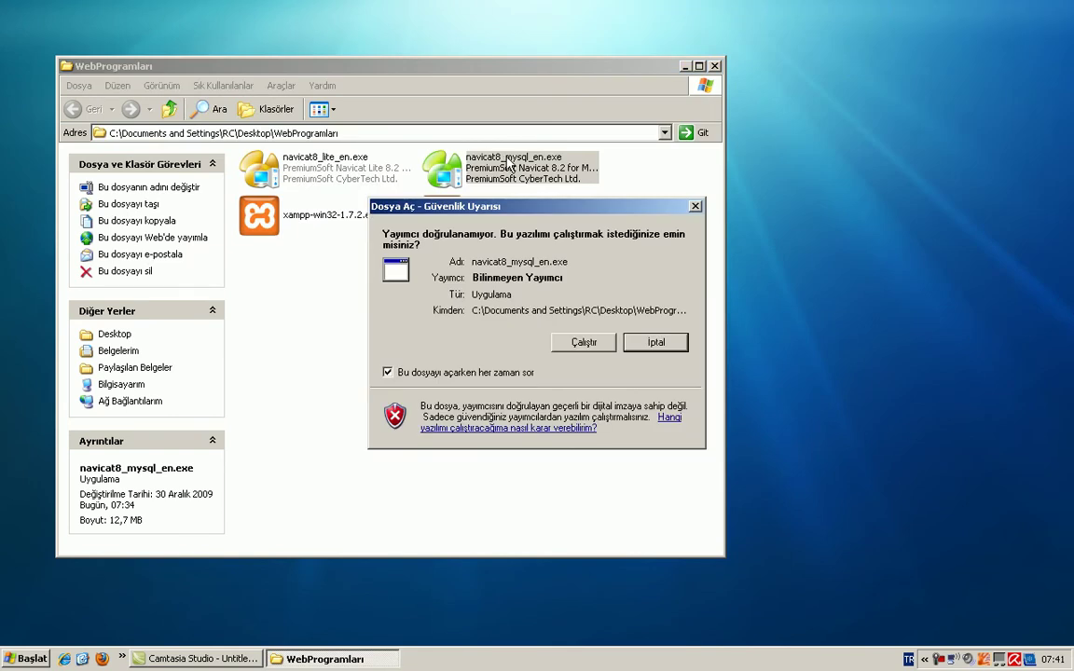
Step: Run the Navicat for MySQL installer, accept the licence and keep the default install folder
left_click(581, 343)
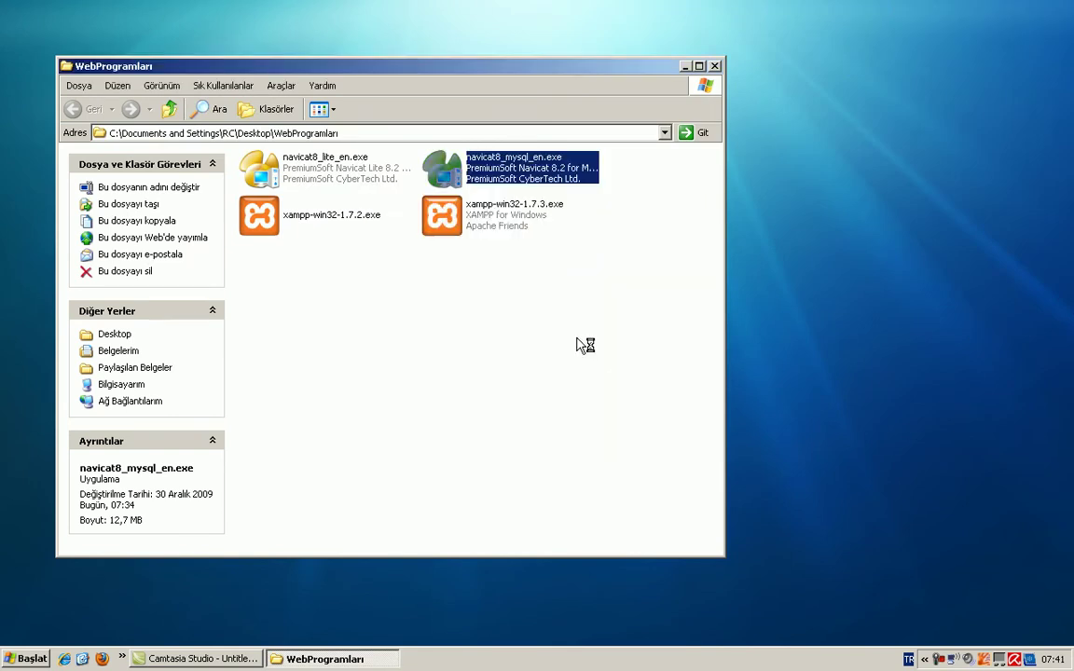
left_click_drag(564, 173, 459, 189)
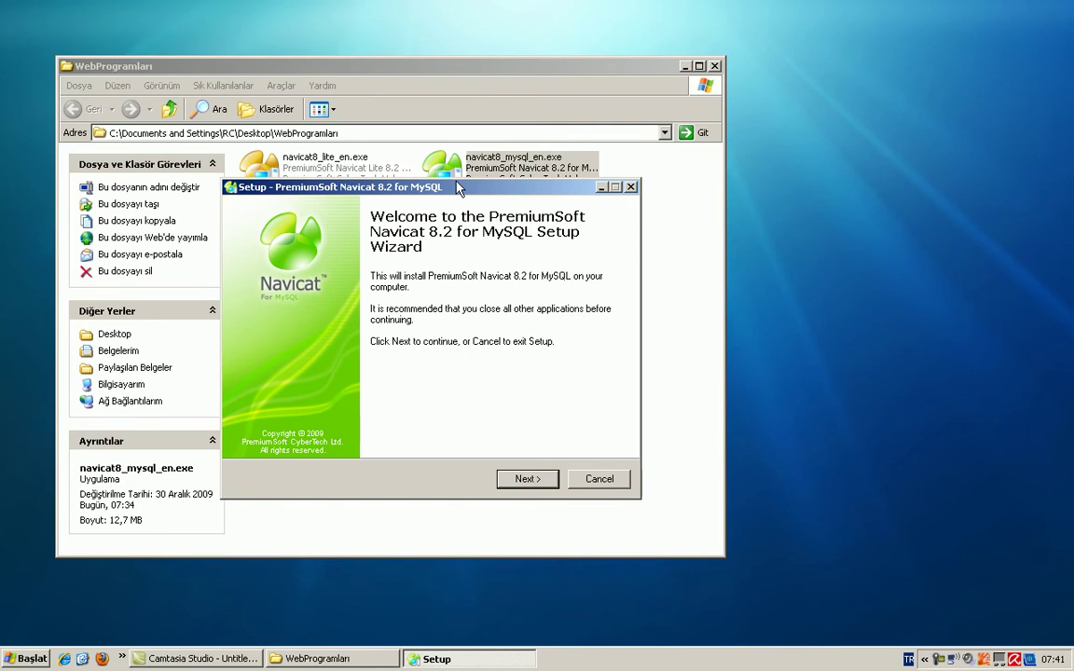
left_click(539, 480)
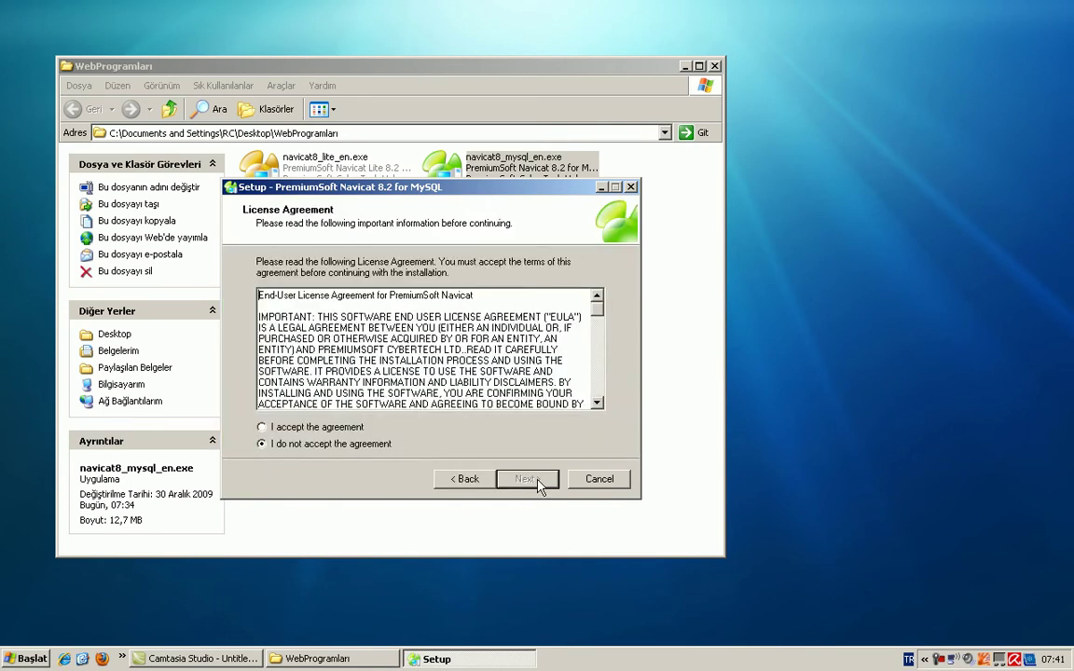
left_click(333, 429)
left_click(524, 479)
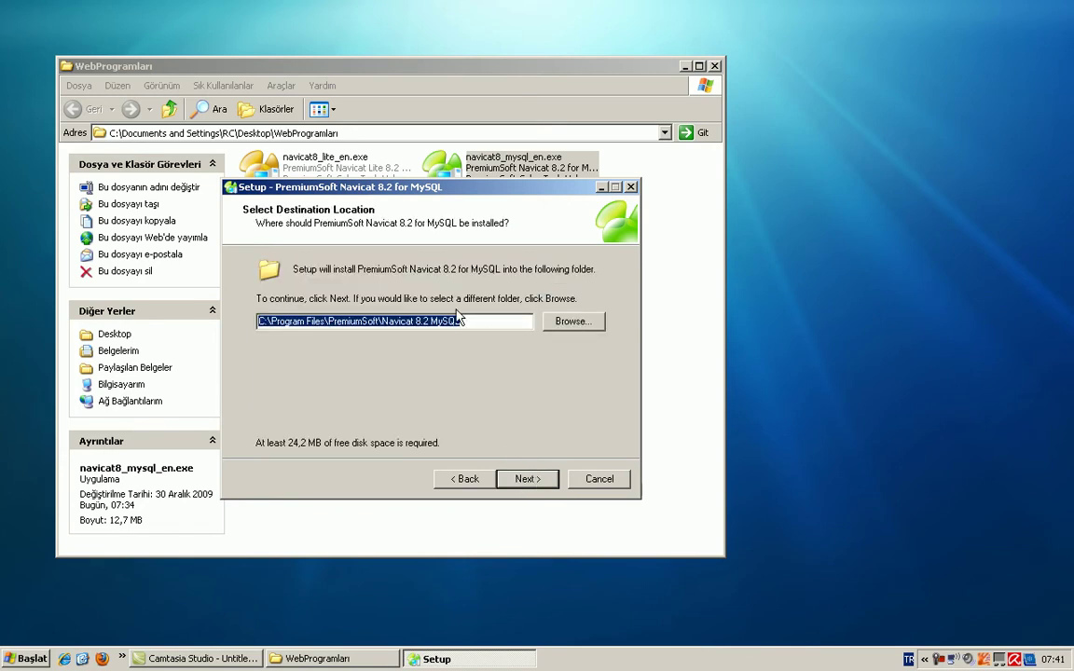
left_click_drag(532, 319, 237, 349)
left_click(527, 479)
Step: Accept the suggested shortcut folder and add a Quick Launch icon
left_click_drag(440, 325, 217, 323)
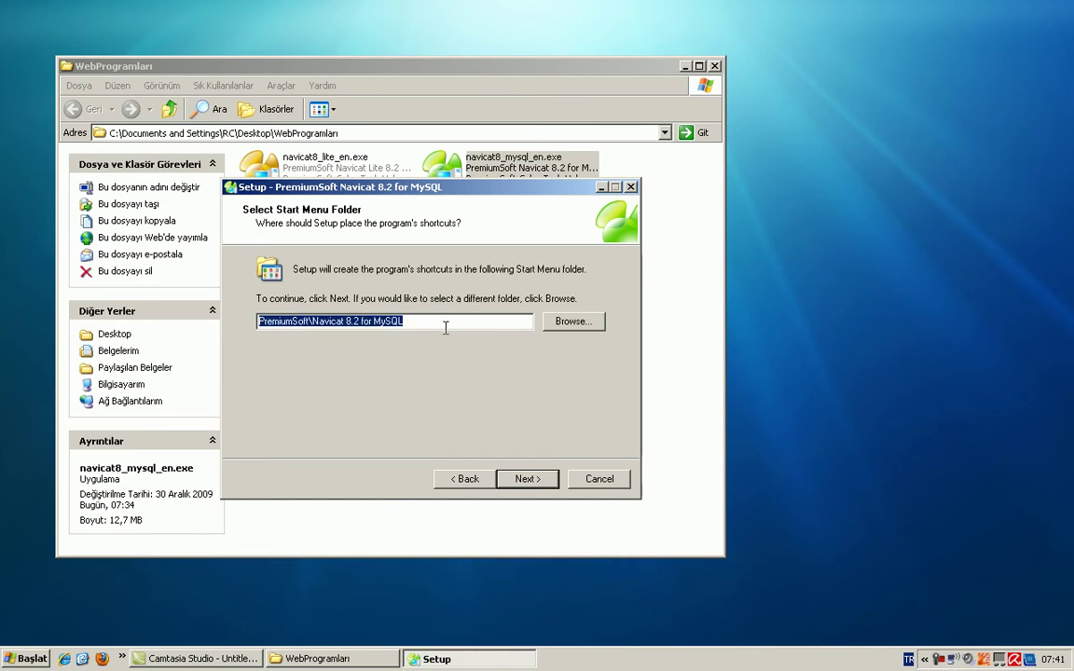
left_click(26, 659)
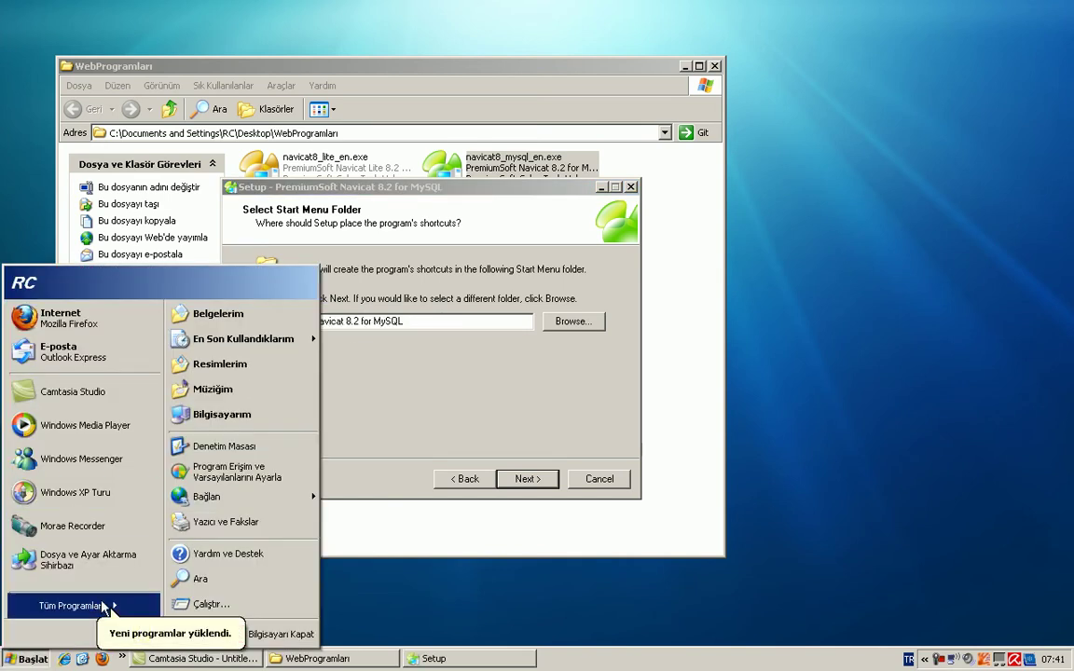
mouse_move(104, 607)
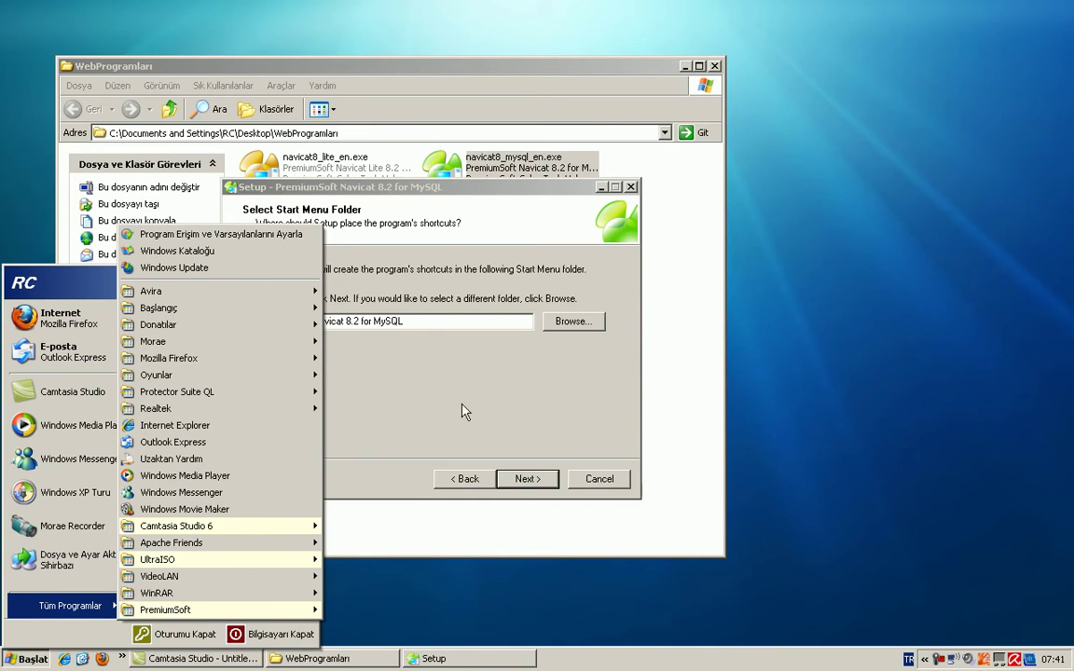
left_click(466, 365)
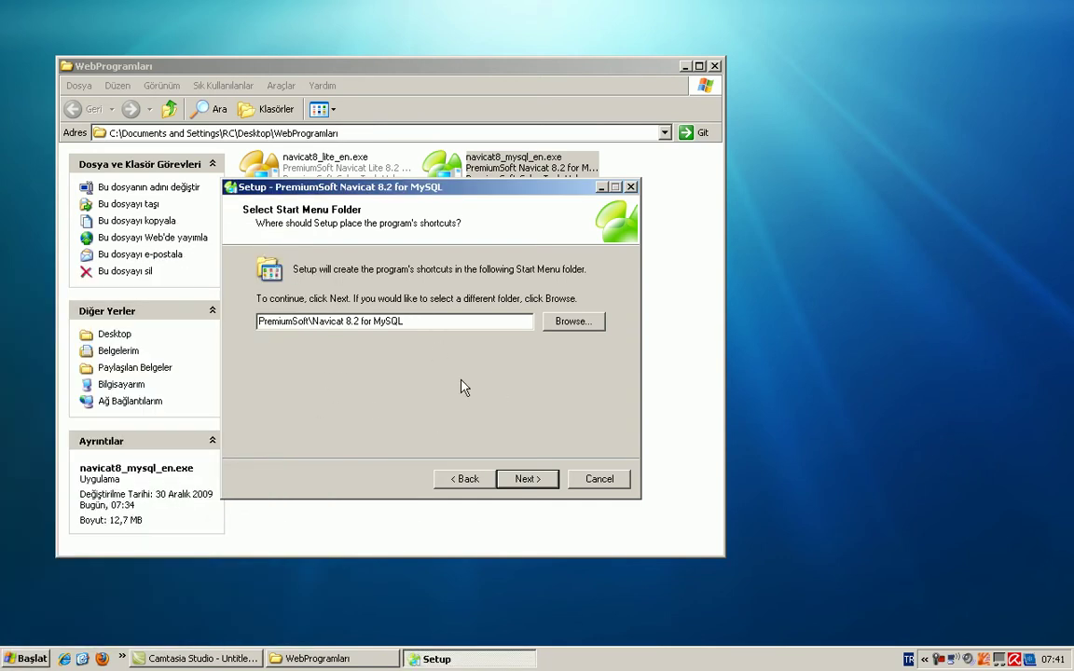
left_click(529, 479)
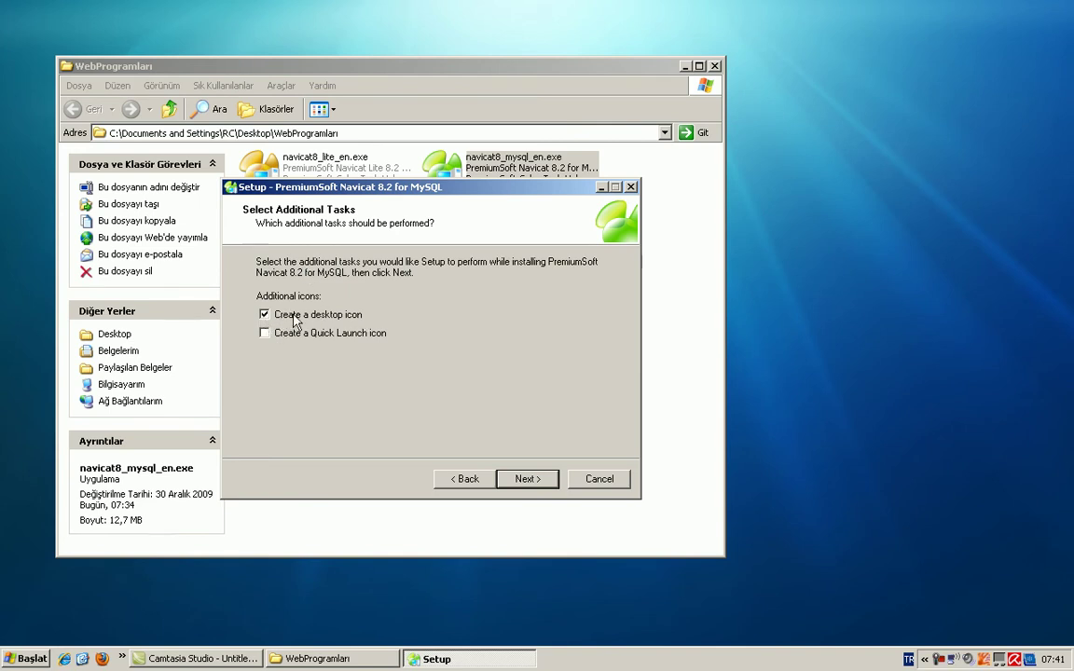
left_click(265, 333)
left_click(537, 482)
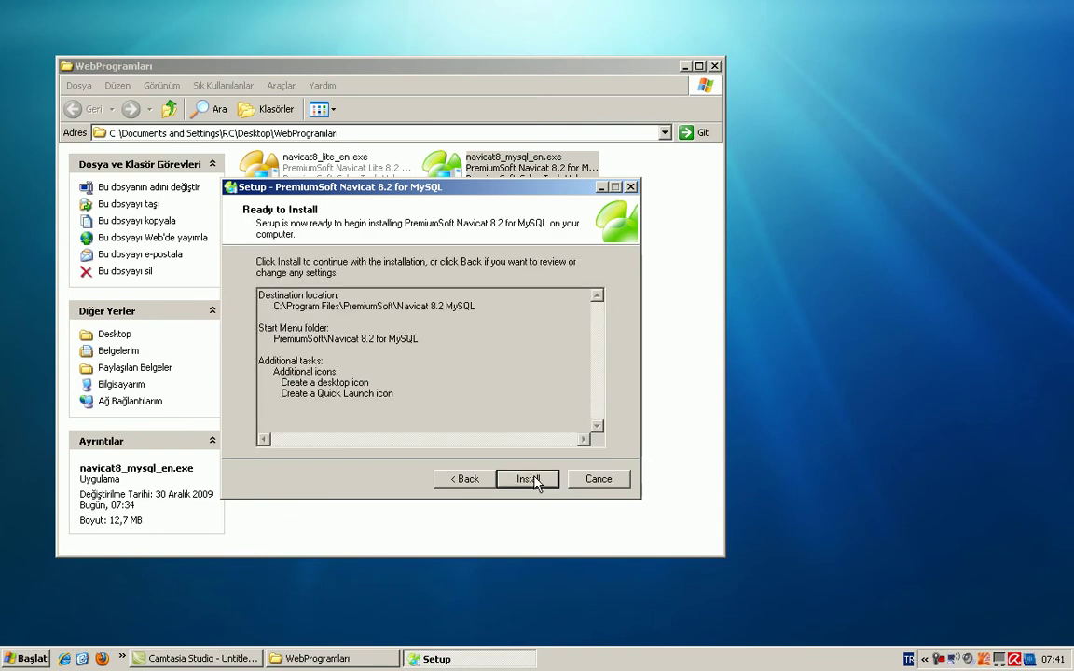
Step: Review the installation summary, install Navicat for MySQL and close the finished wizard
left_click_drag(433, 390, 165, 290)
left_click(440, 359)
left_click_drag(271, 339, 421, 339)
left_click(477, 334)
left_click_drag(275, 377, 453, 393)
left_click(453, 393)
left_click(524, 479)
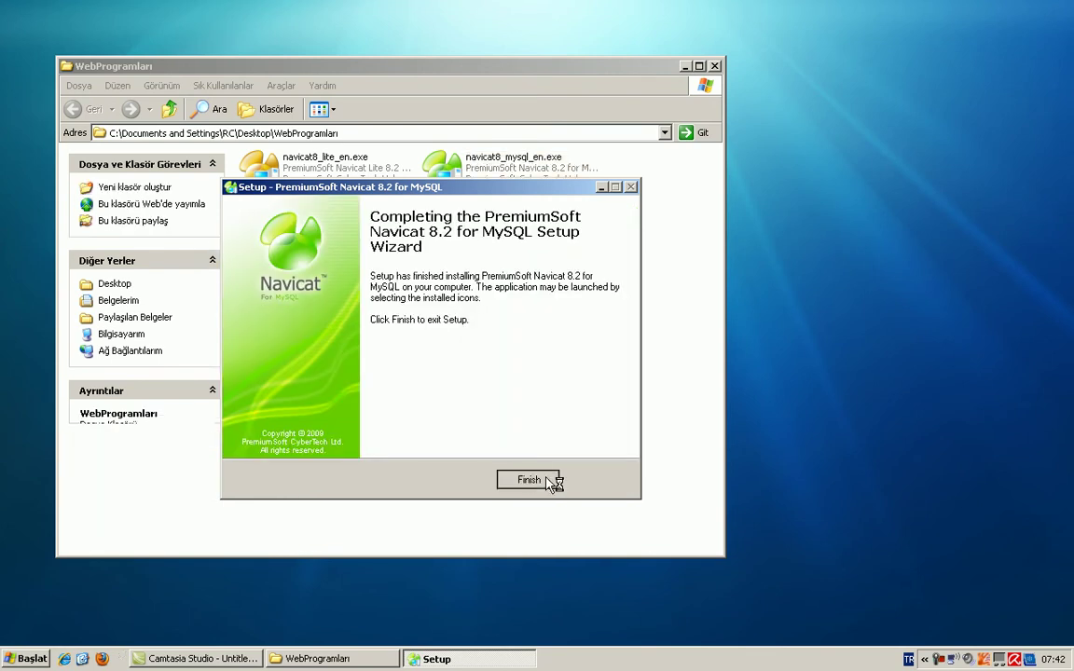
left_click(546, 480)
left_click(122, 658)
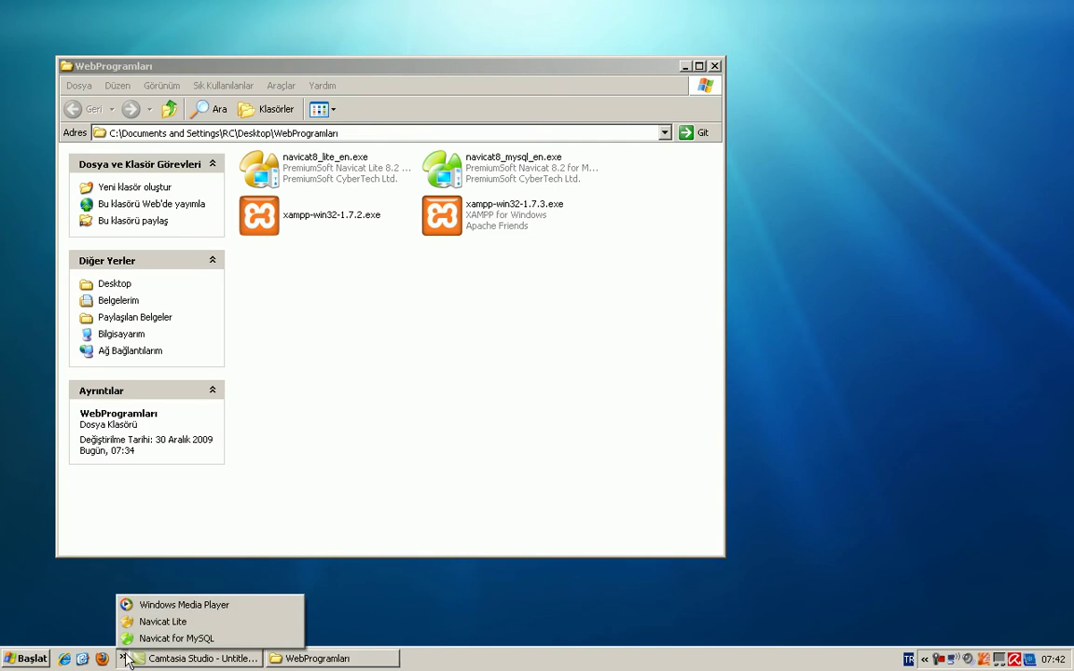
Step: Launch Navicat for MySQL, choose Trial instead of registering, and center the main window
left_click(199, 639)
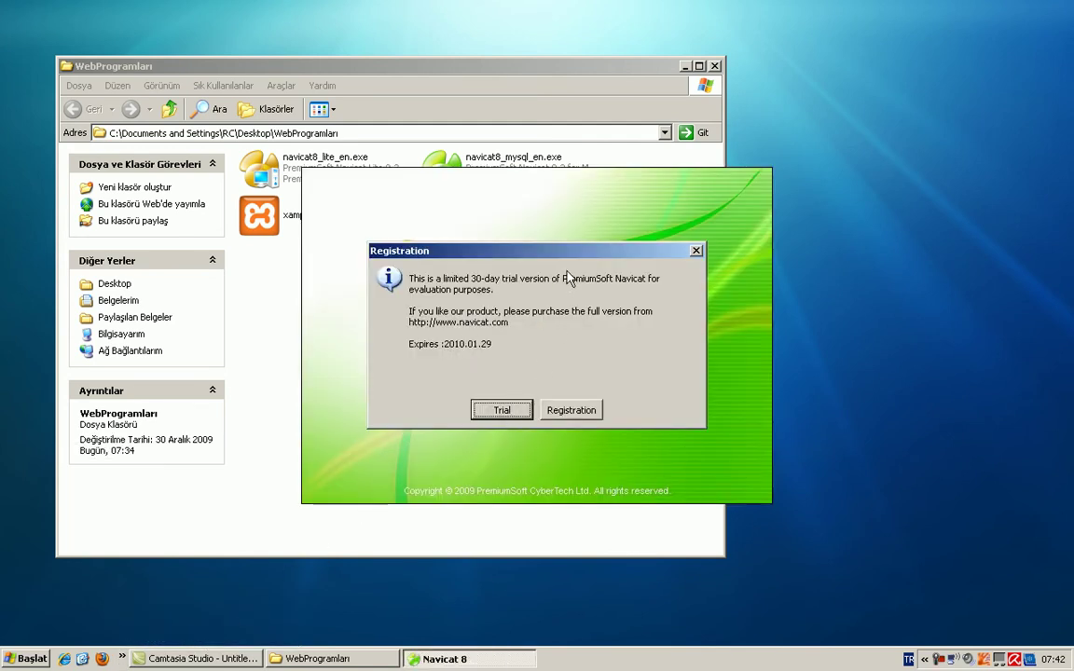
left_click(565, 409)
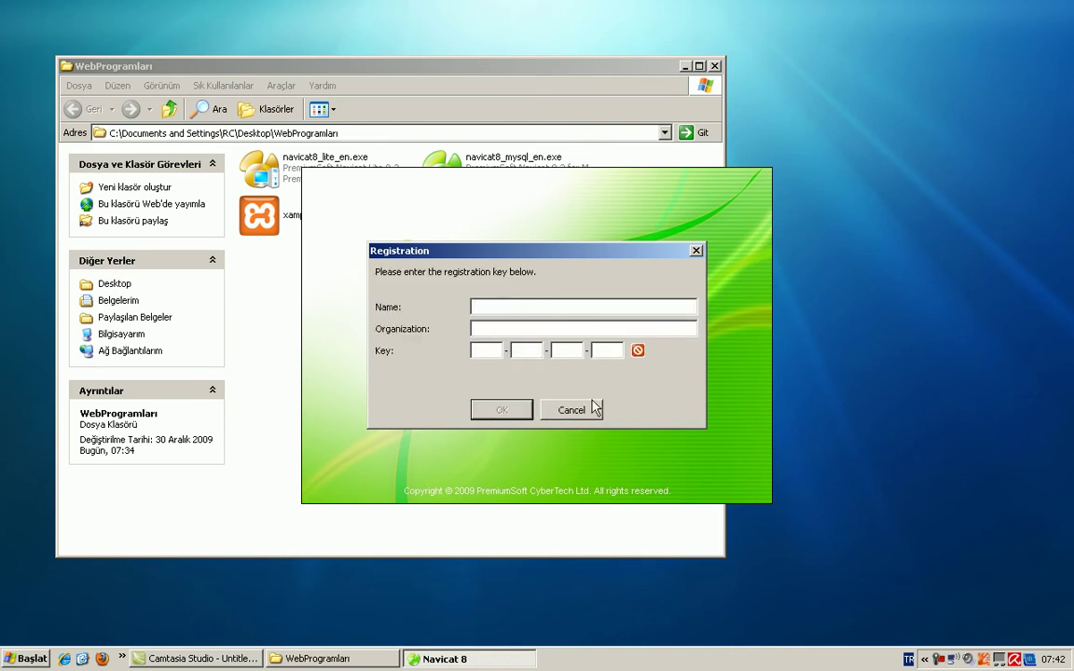
left_click(571, 413)
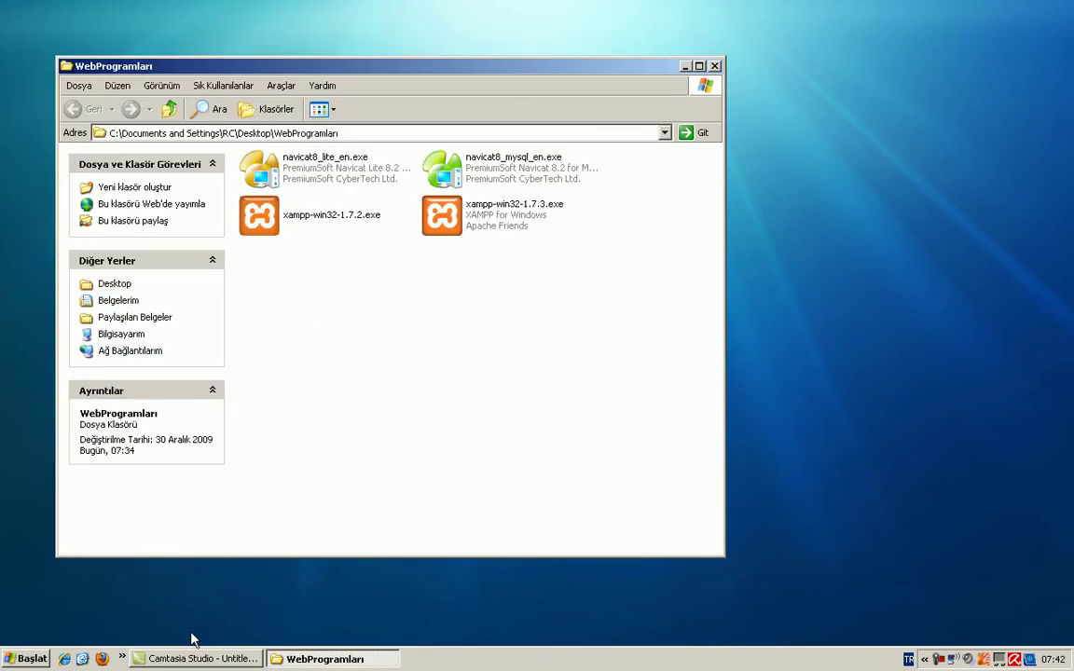
left_click(121, 659)
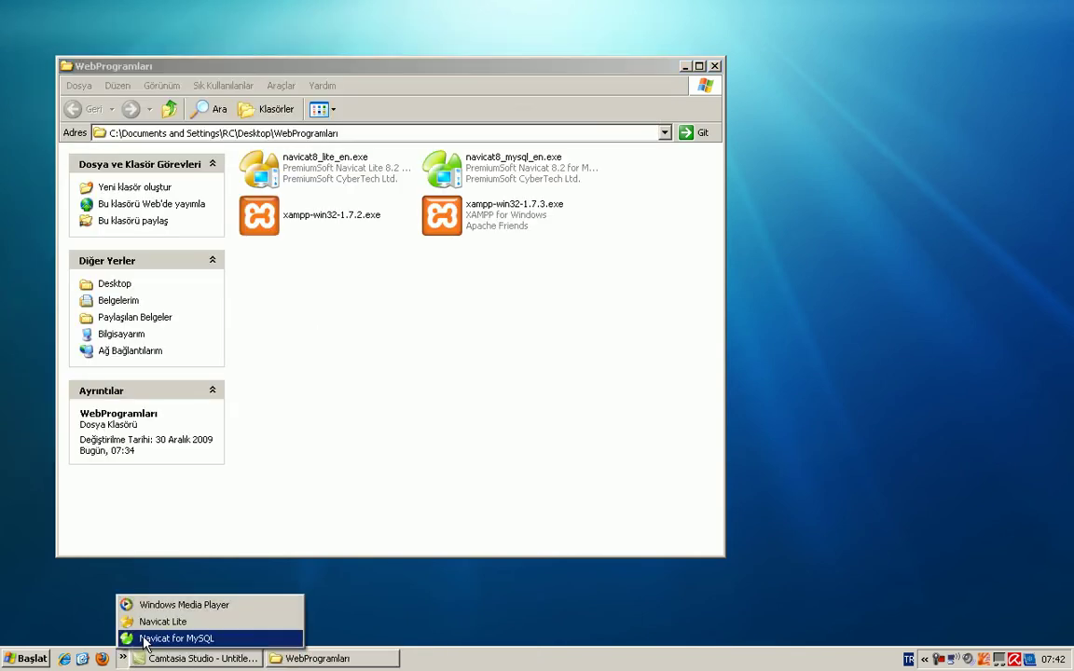
left_click(167, 640)
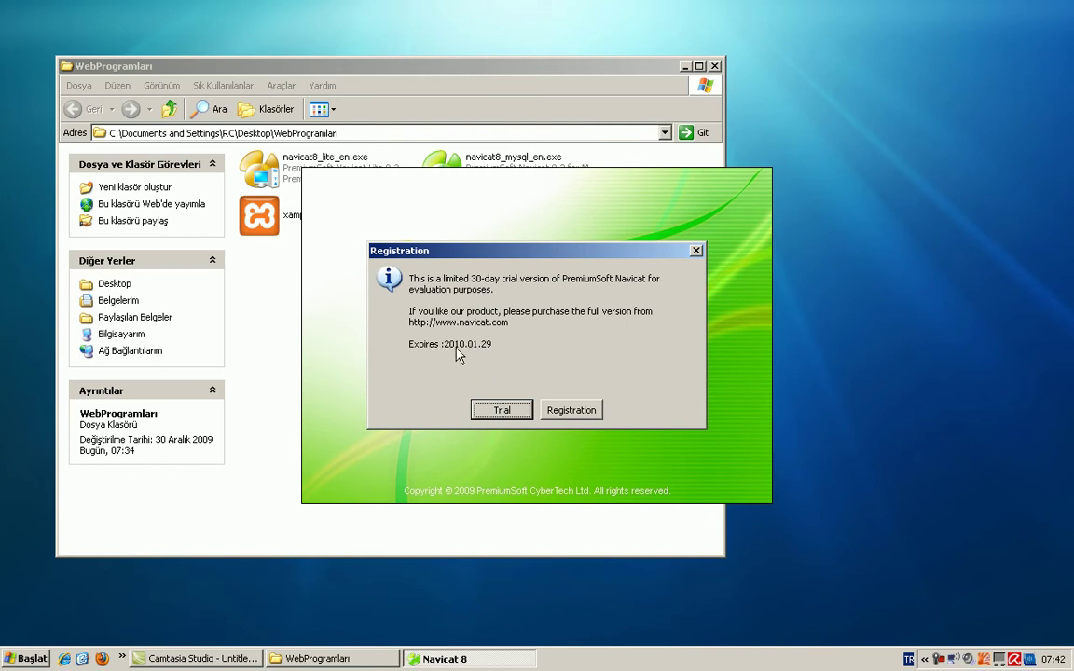
left_click(501, 411)
left_click_drag(494, 41, 673, 134)
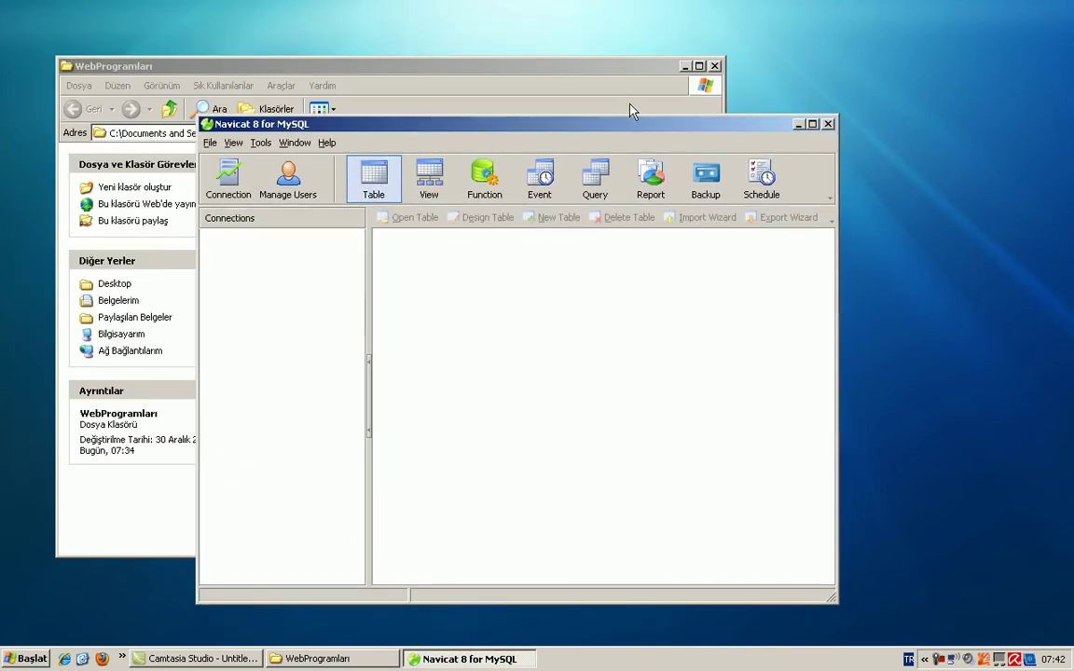
left_click_drag(546, 130, 546, 111)
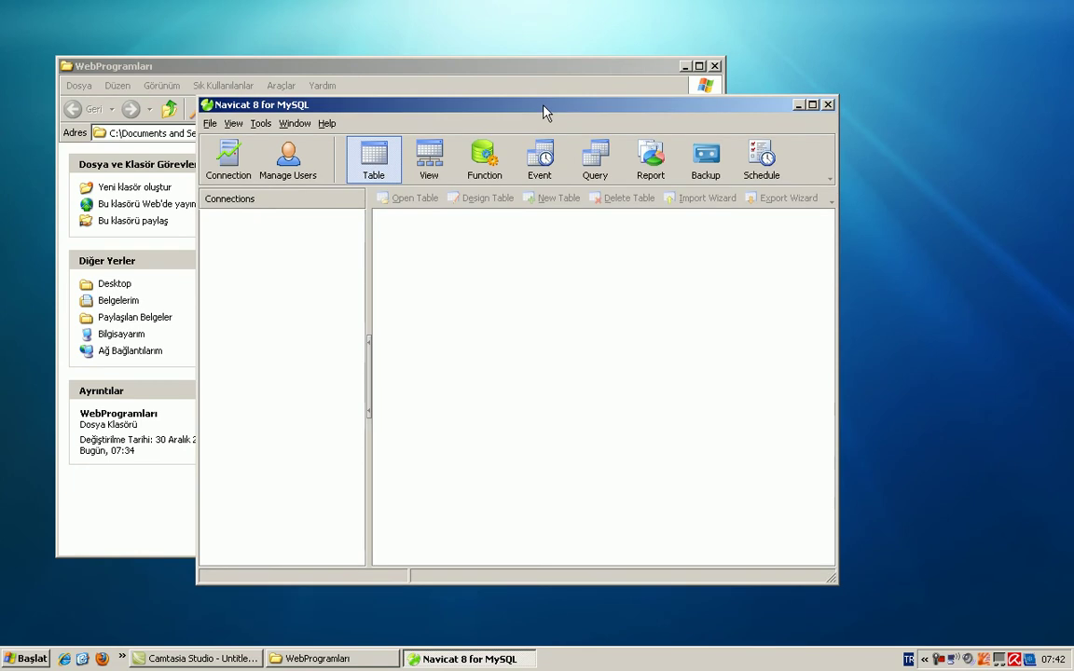
left_click(685, 67)
Step: Start a new MySQL connection in Navicat Lite and dismiss the popup tips
left_click(685, 67)
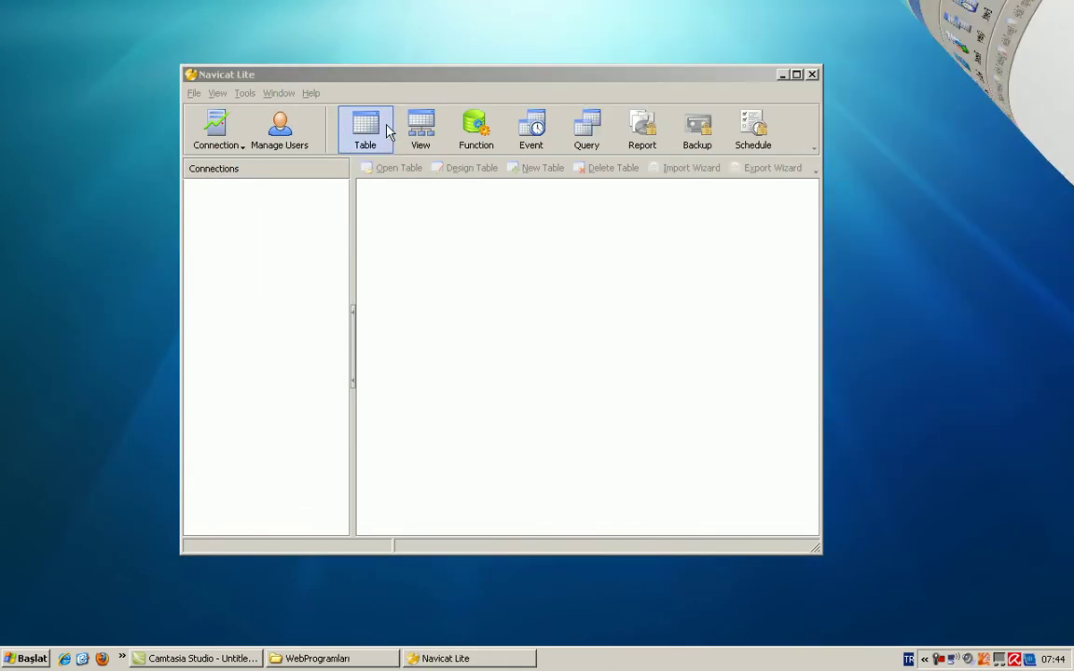
left_click(471, 210)
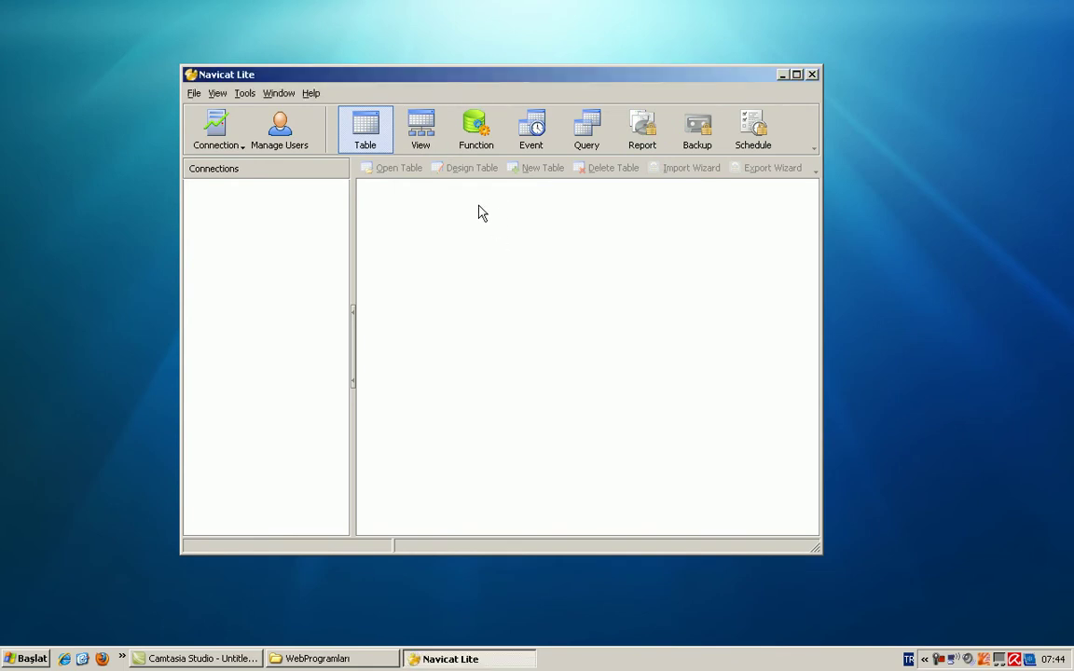
left_click(238, 146)
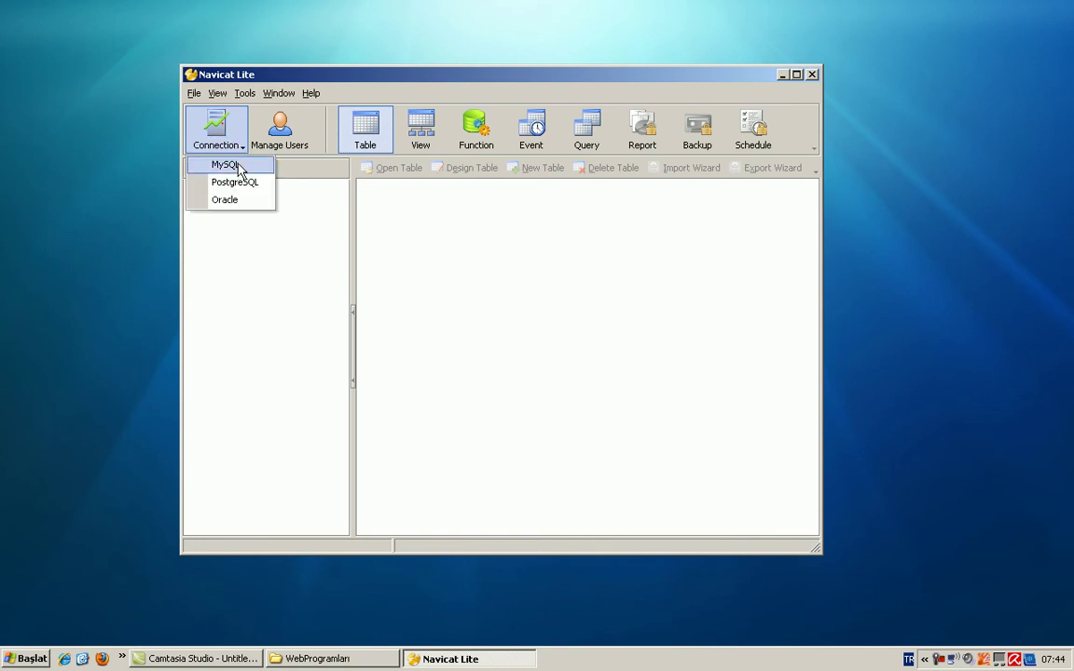
left_click(227, 165)
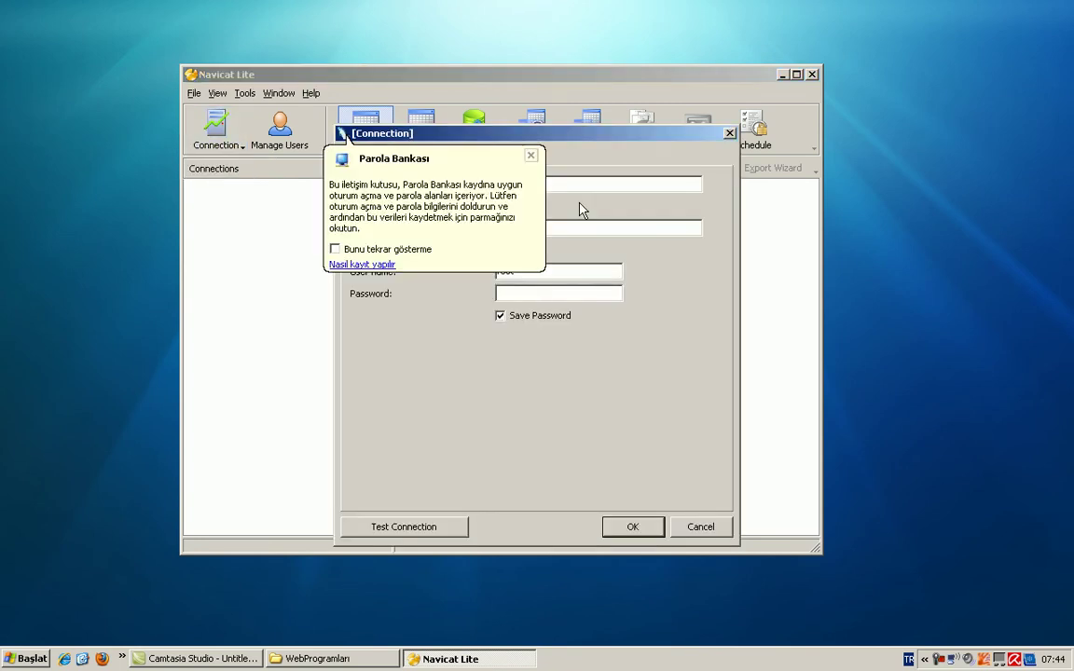
left_click(532, 157)
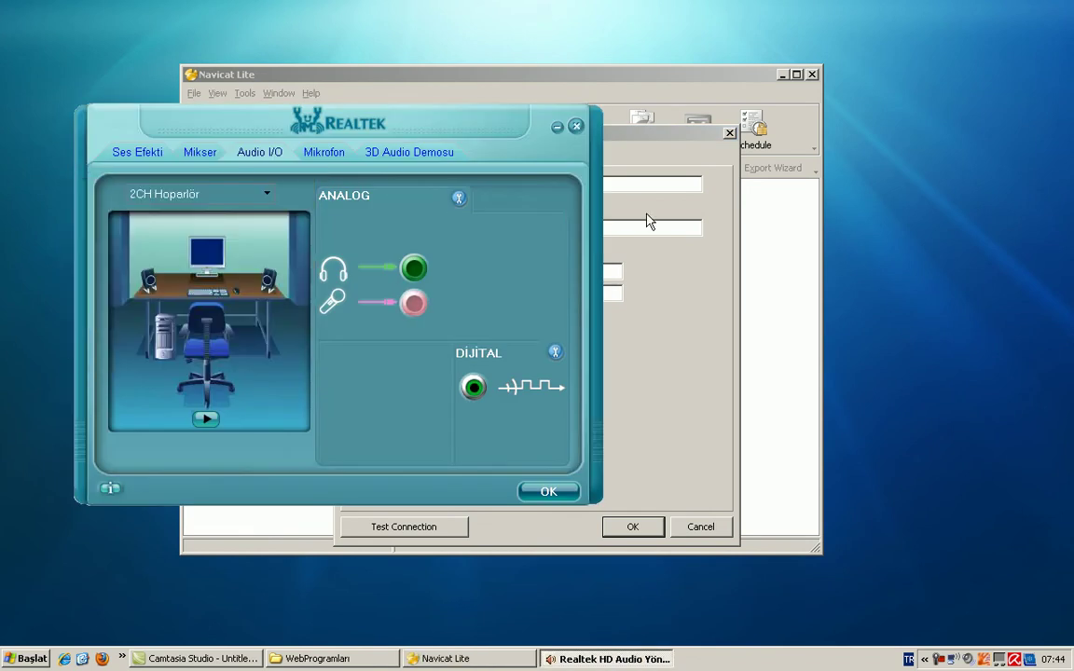
left_click(548, 492)
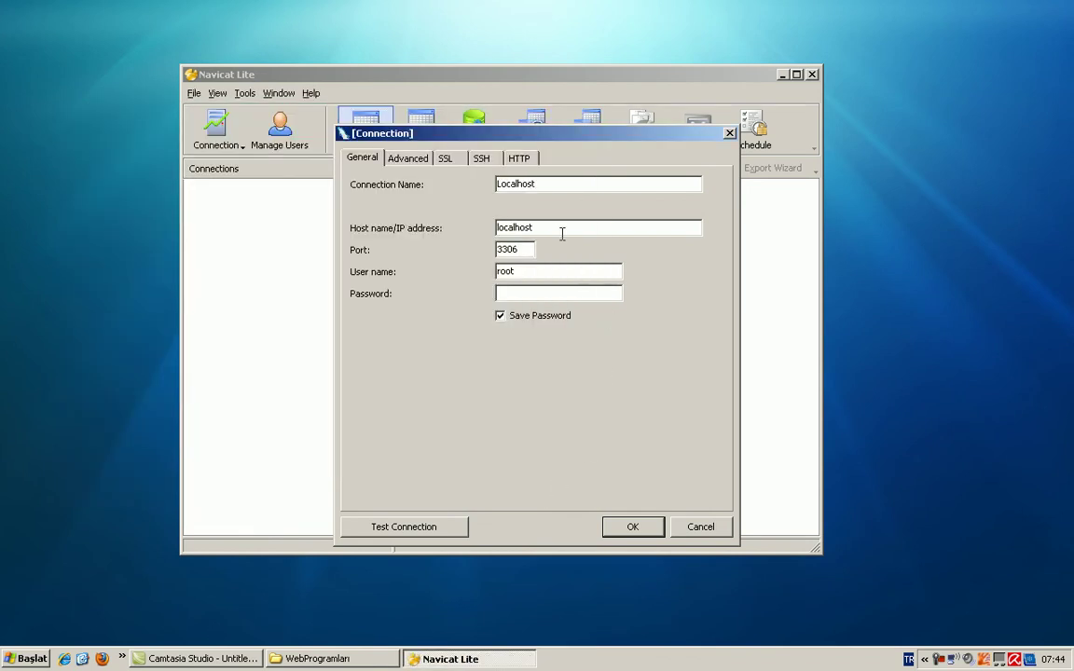
Step: Check host localhost, user root, port 3306 and test the connection successfully
left_click_drag(556, 227, 457, 225)
left_click_drag(528, 269, 470, 271)
left_click_drag(524, 249, 473, 248)
left_click(420, 528)
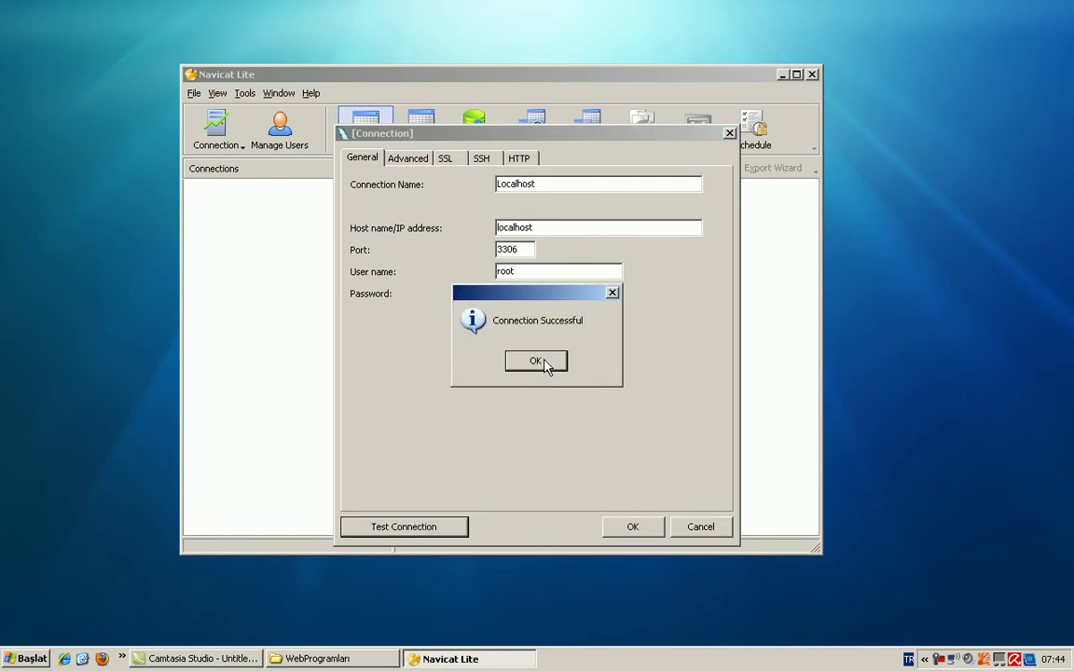
left_click(537, 361)
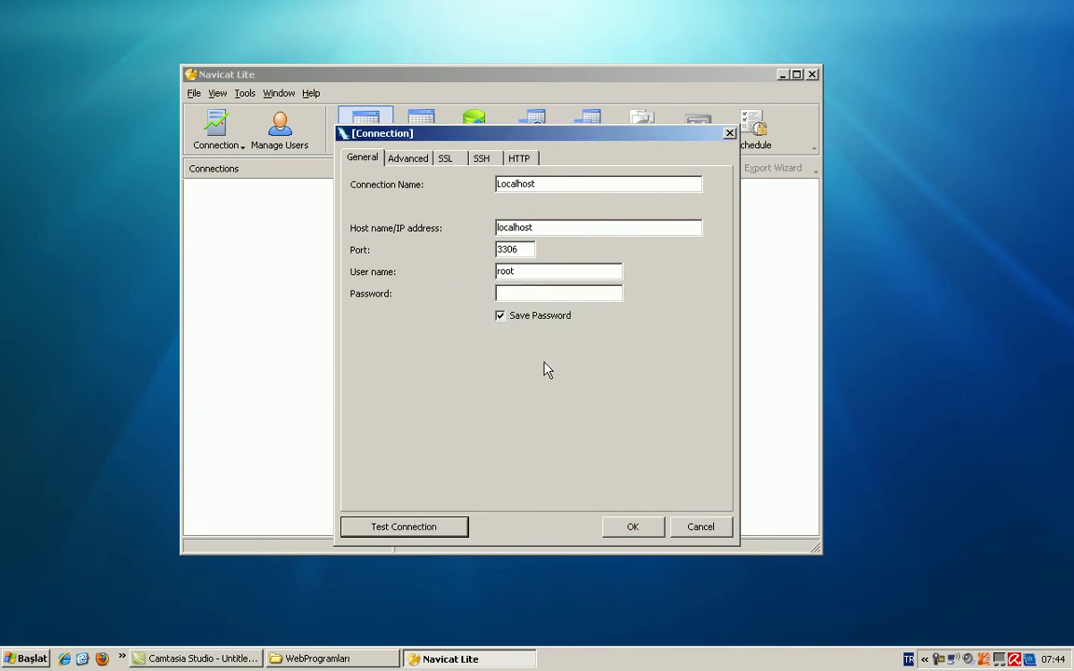
left_click(511, 294)
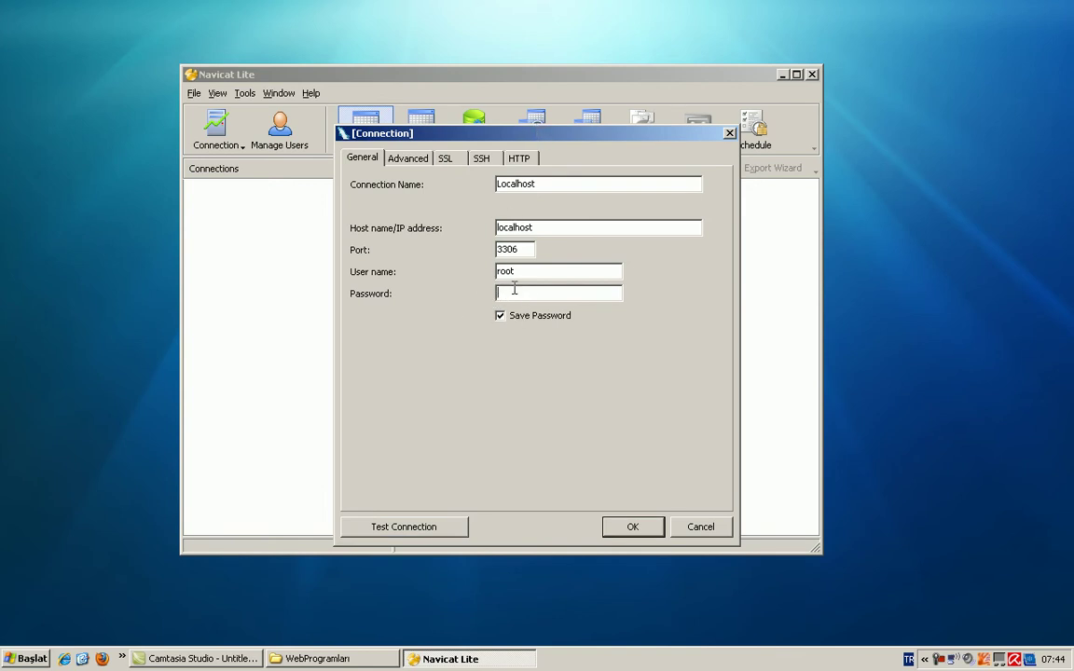
left_click(101, 658)
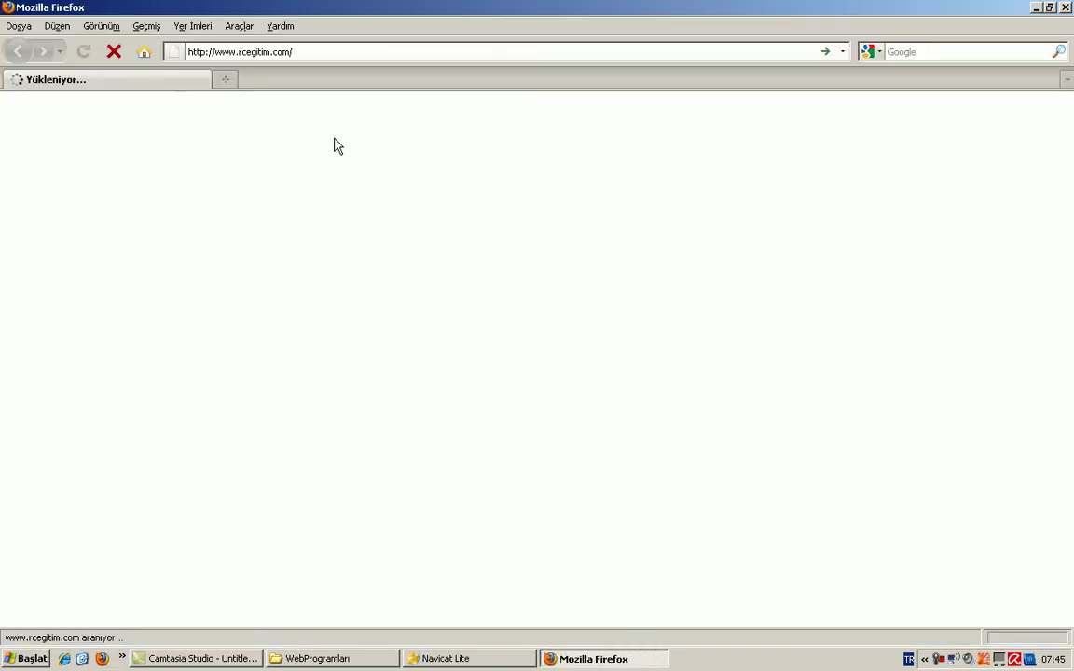
Step: Load localhost in Firefox, open XAMPP's Security page and the MySQL root password console, then minimize Firefox
left_click(308, 51)
type("lo")
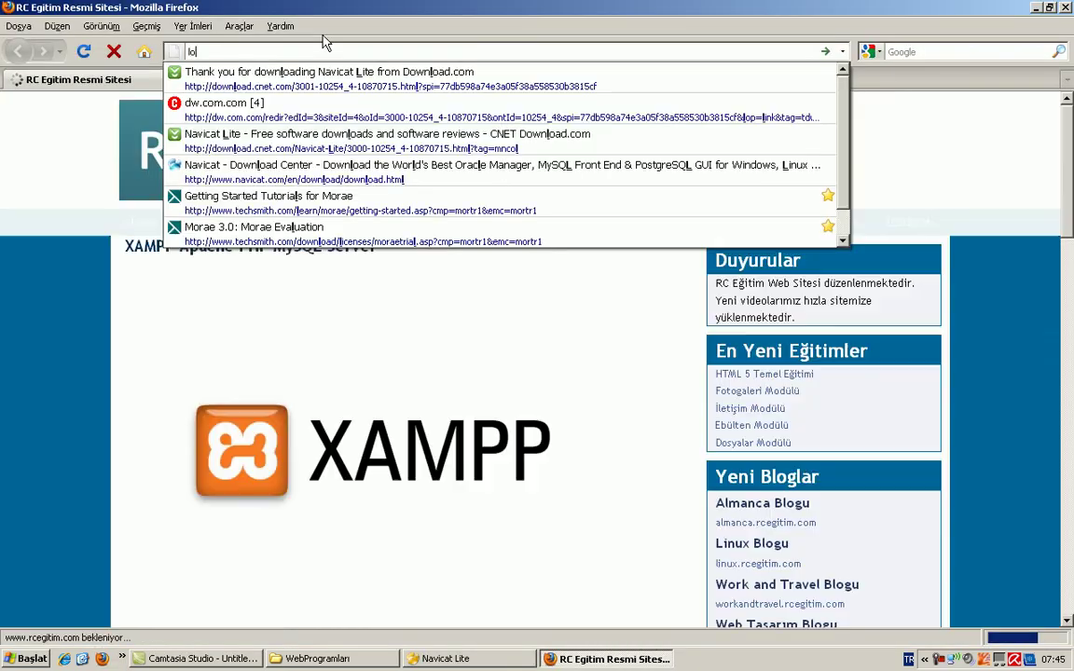
type("calhost")
key("Return")
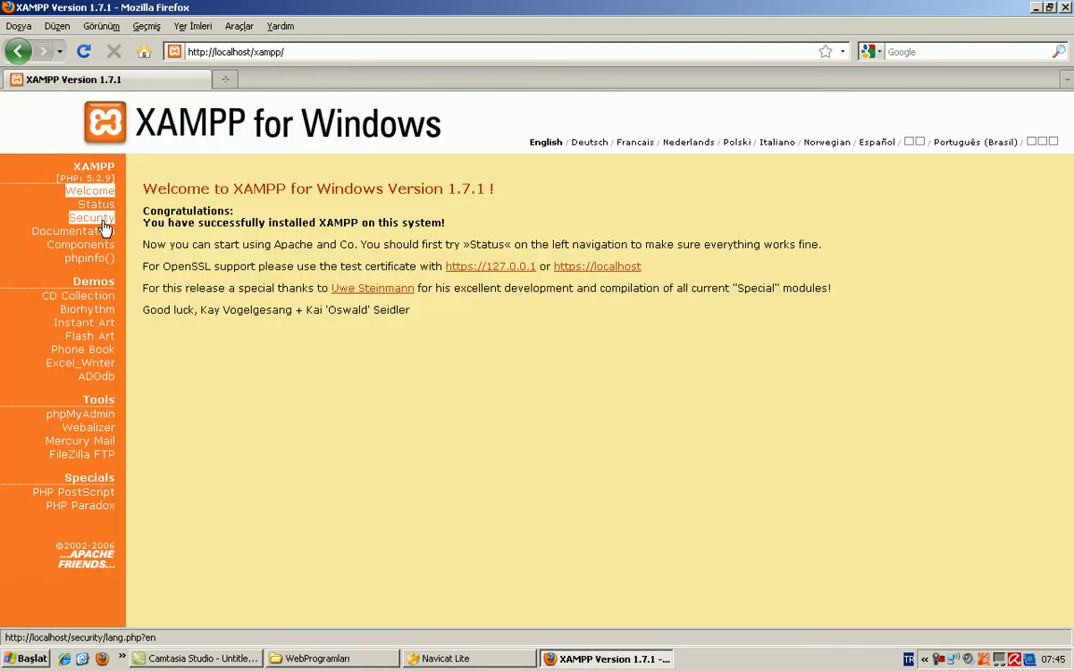
left_click(101, 219)
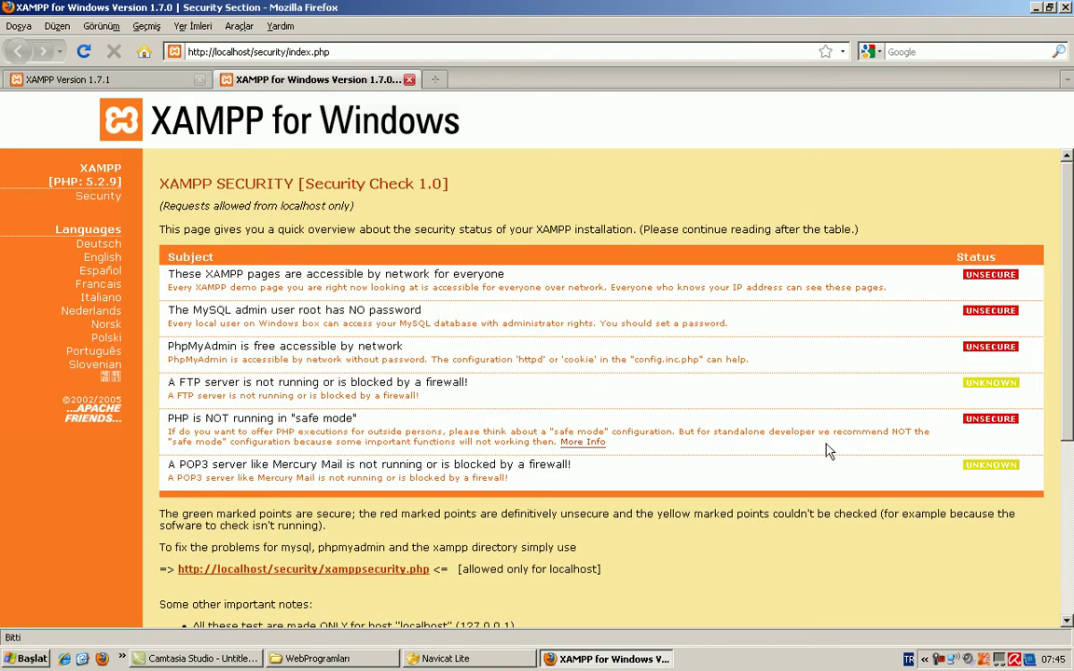
scroll(611, 475, "down", 4)
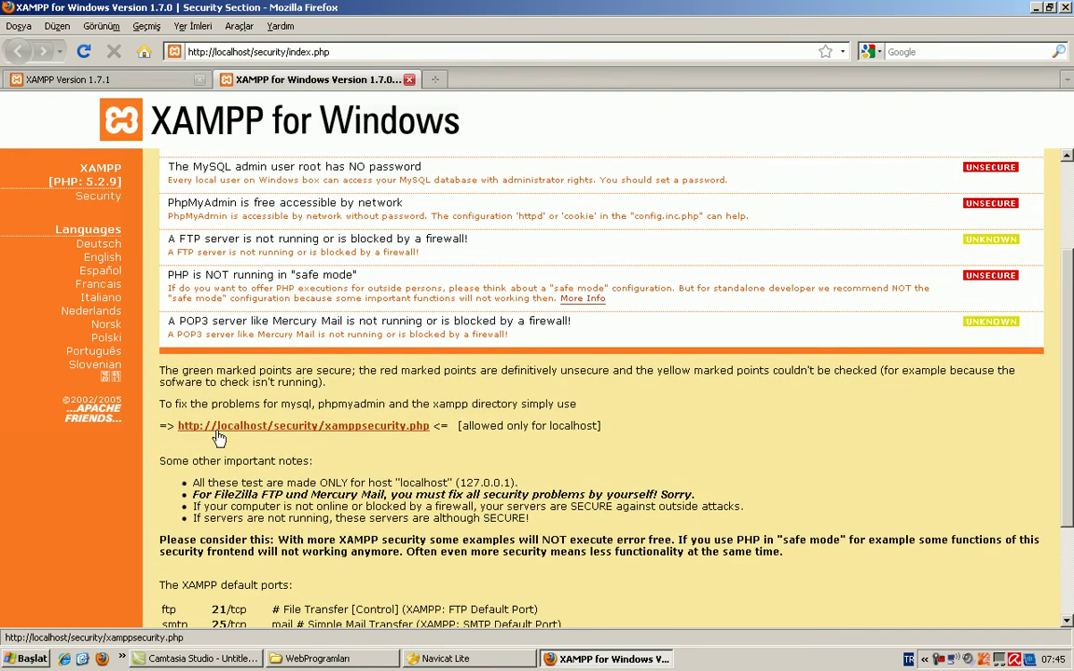
left_click(401, 428)
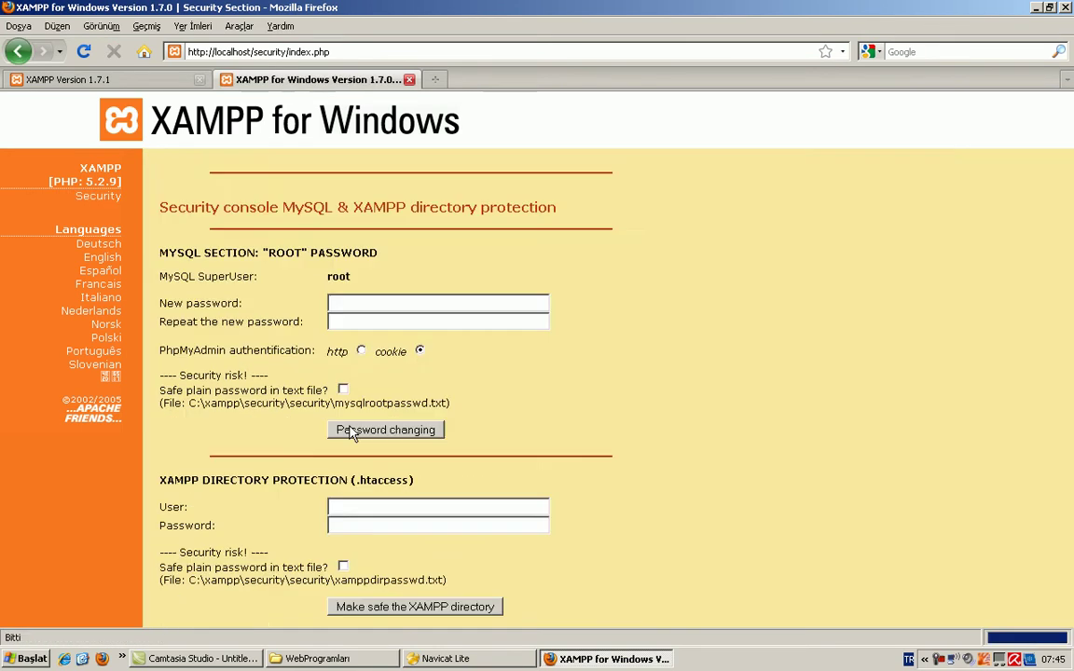
left_click(338, 318)
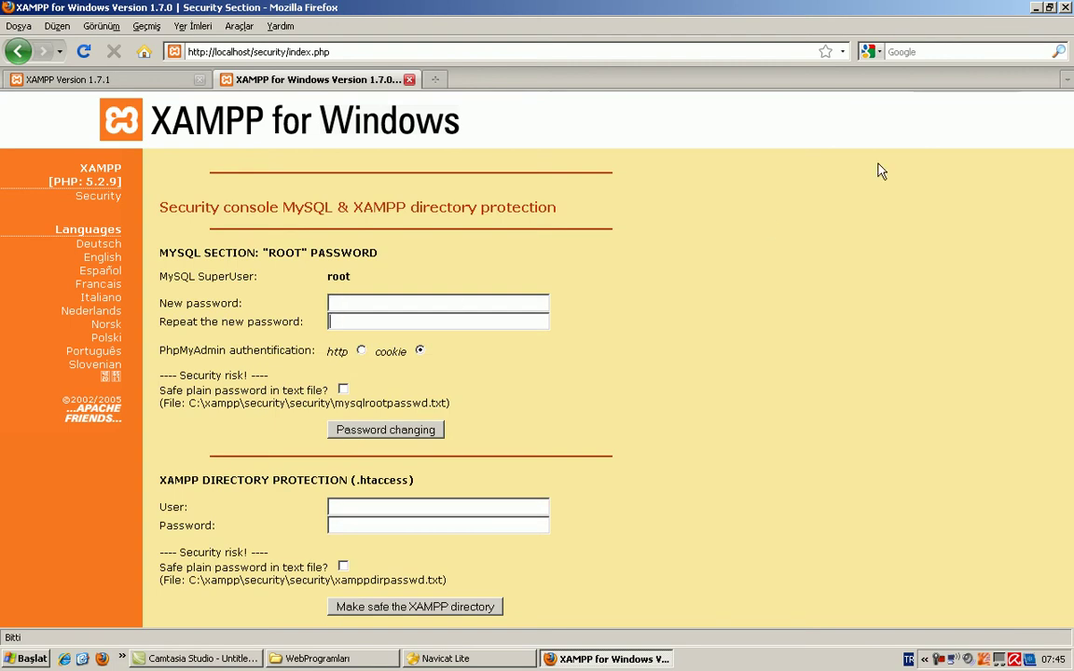
left_click(1036, 14)
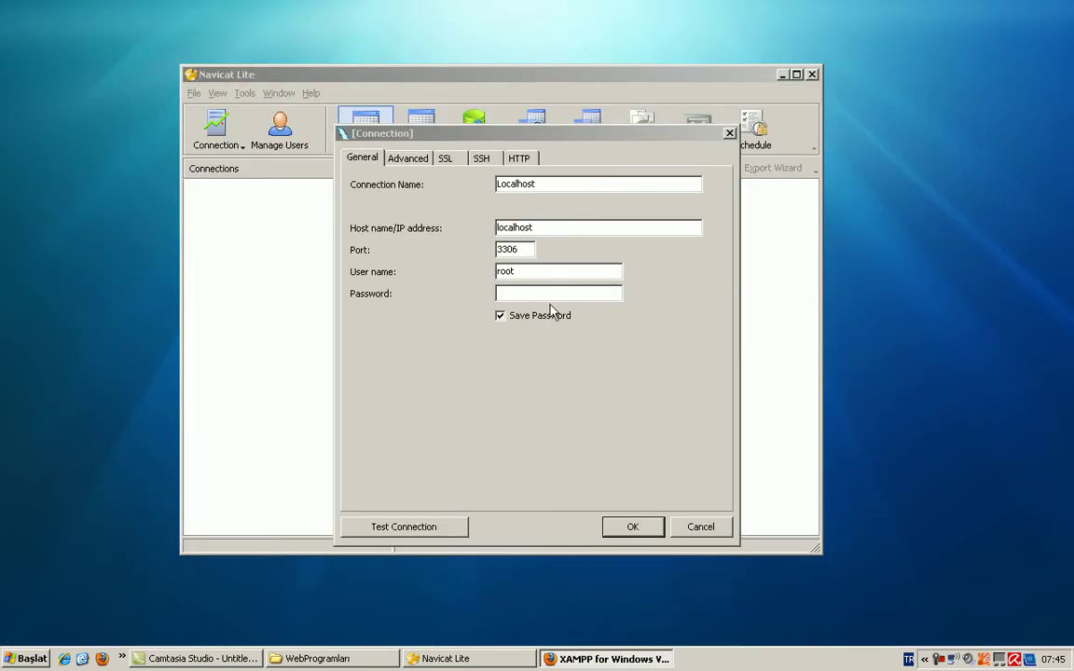
left_click(533, 294)
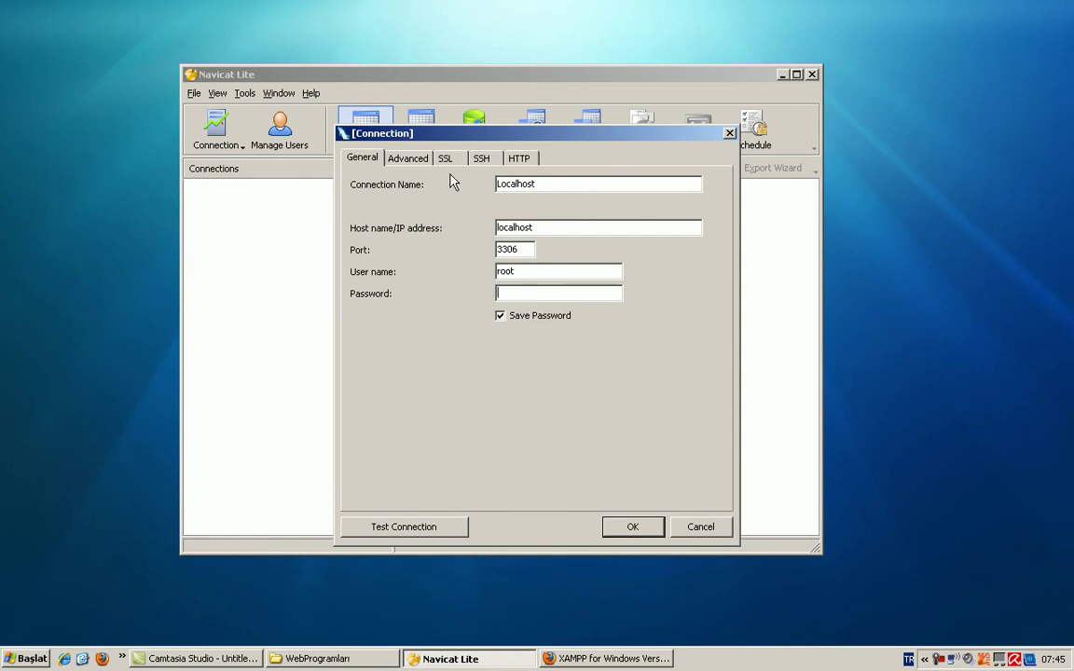
left_click(641, 531)
double_click(236, 186)
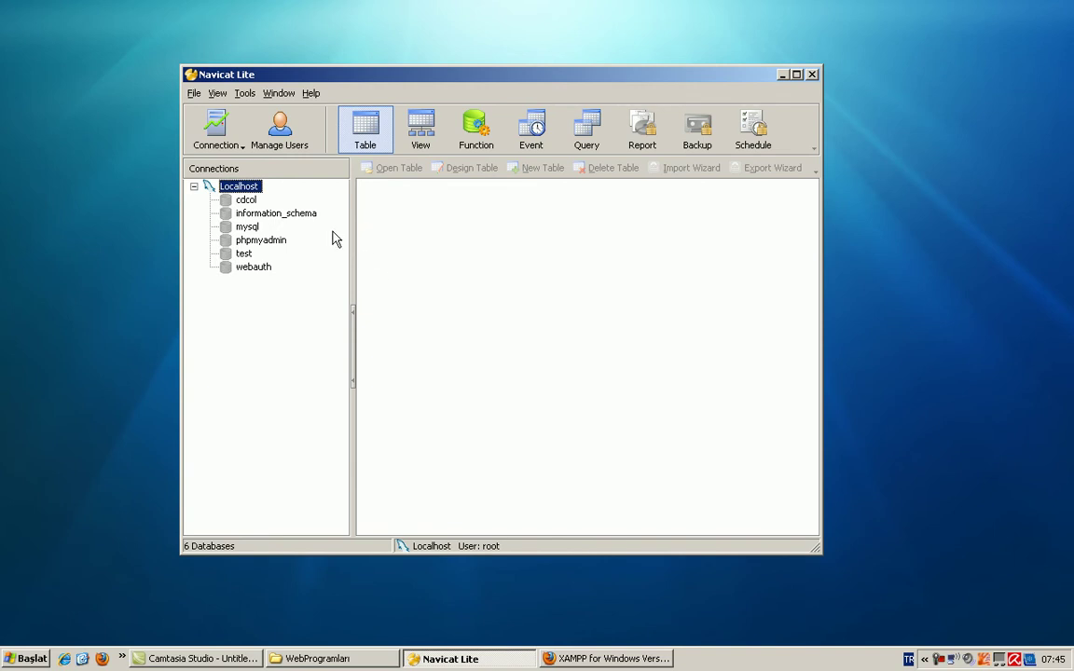
double_click(253, 189)
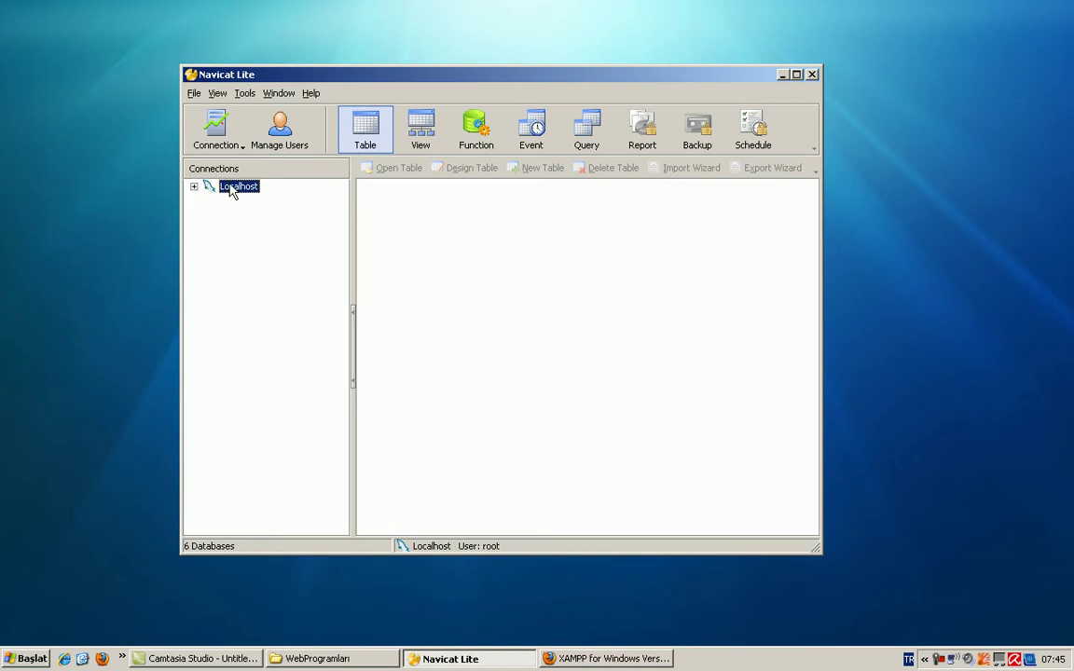
double_click(231, 189)
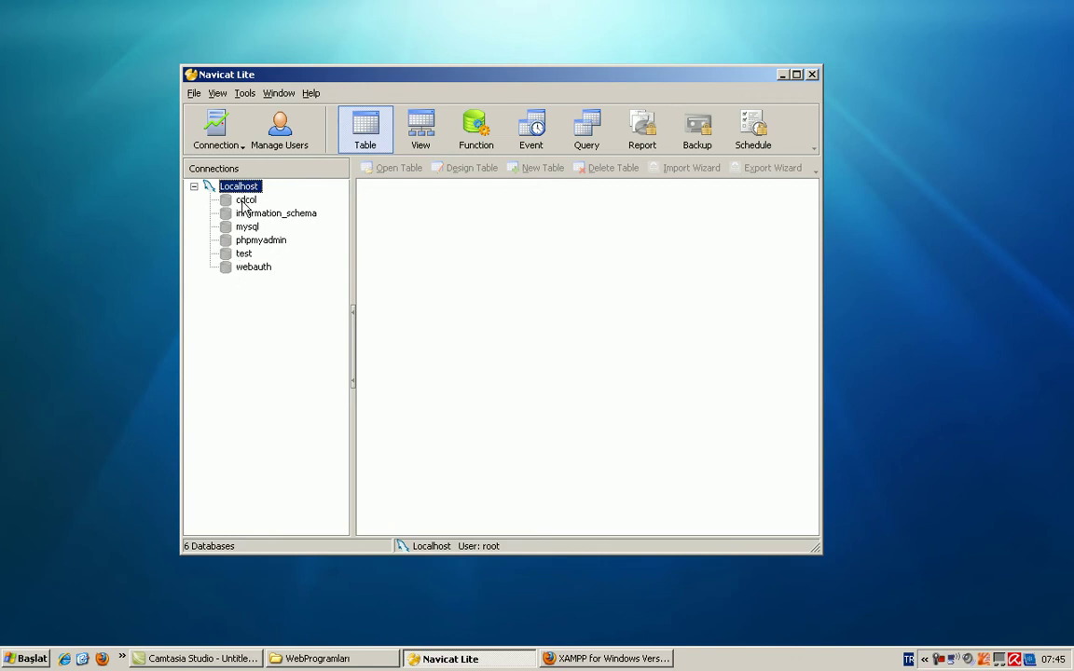
Step: Look through cdcol, mysql and phpmyadmin, then delete the test database and confirm
left_click(246, 201)
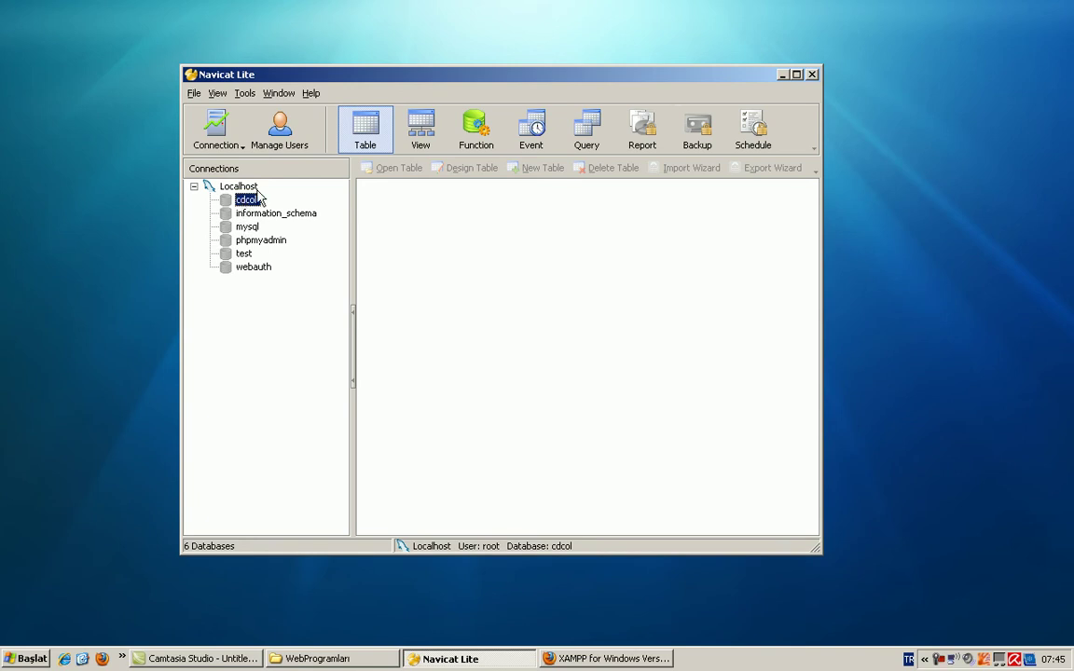
left_click(245, 228)
left_click(250, 241)
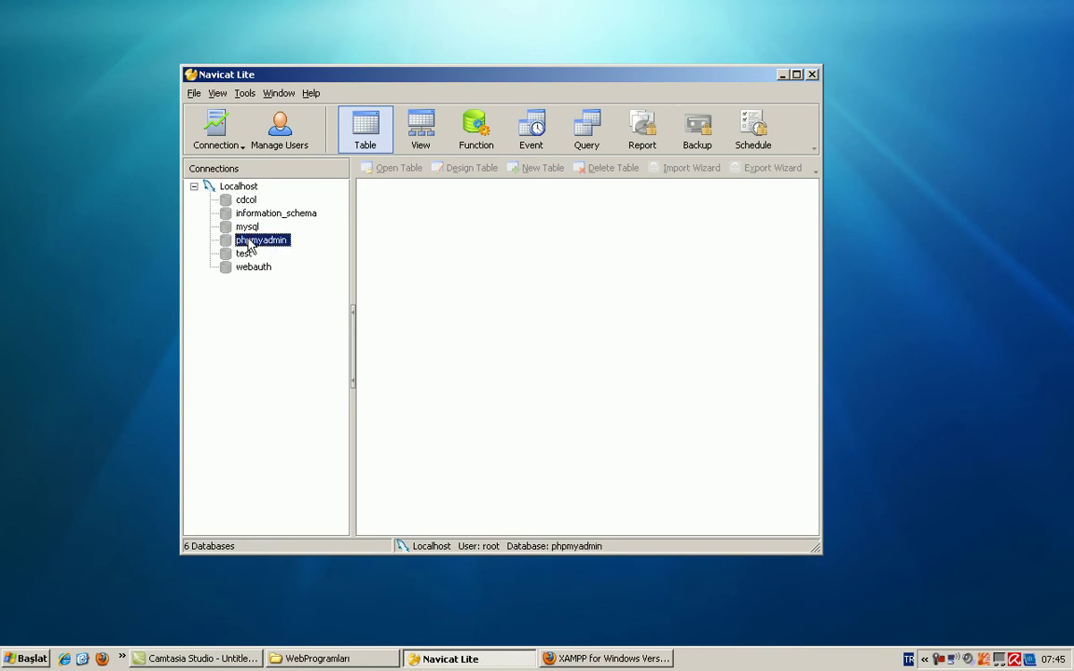
left_click(247, 254)
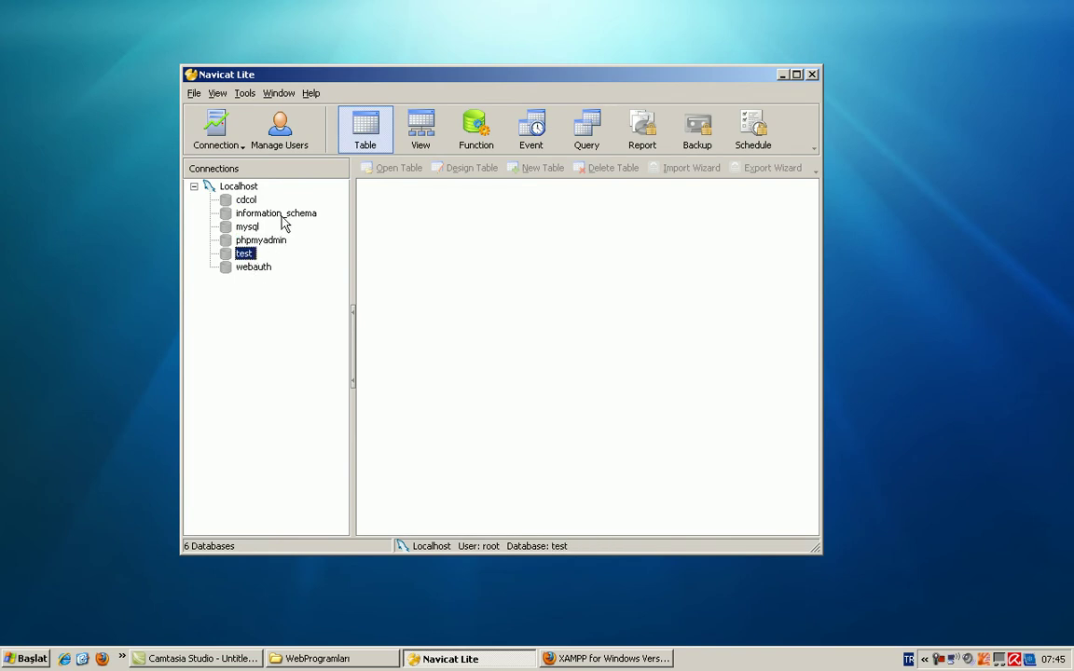
right_click(248, 258)
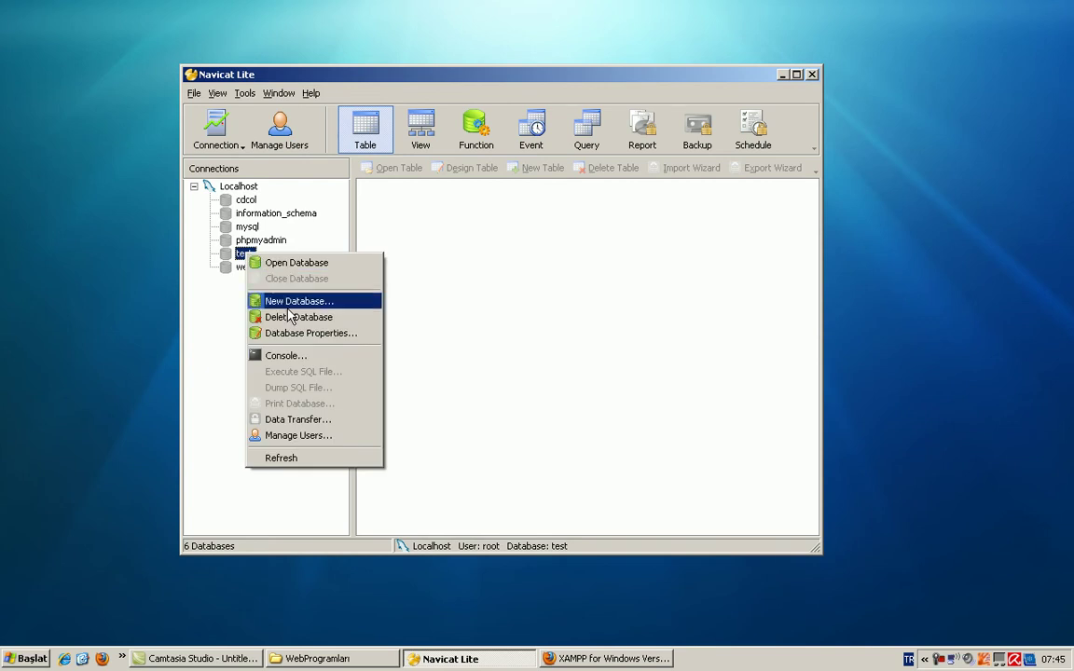
left_click(292, 317)
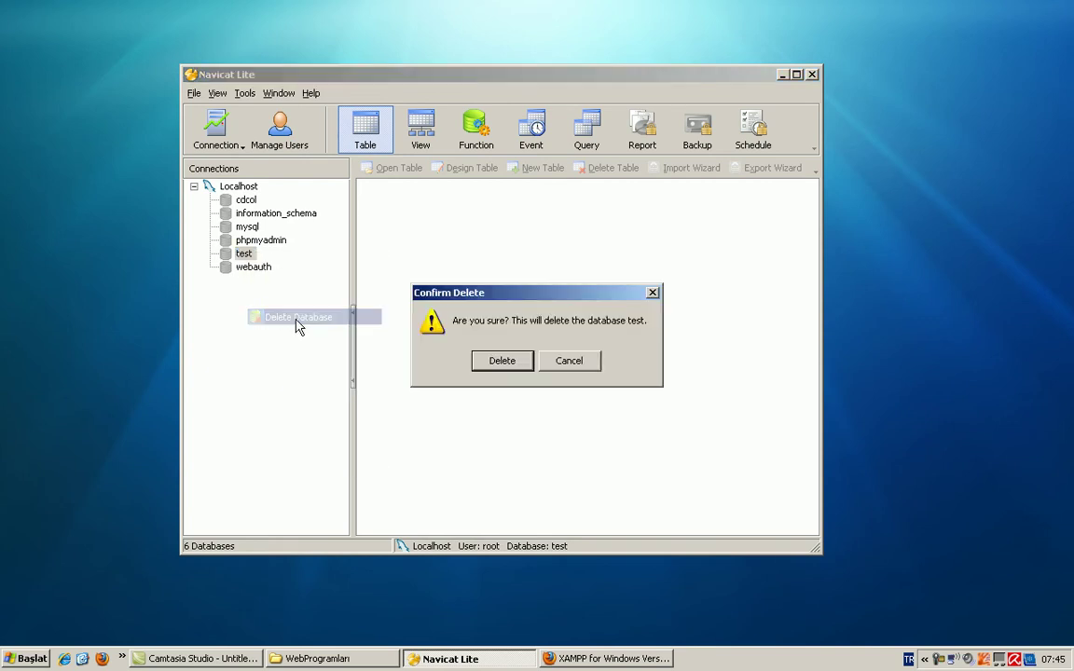
left_click(504, 362)
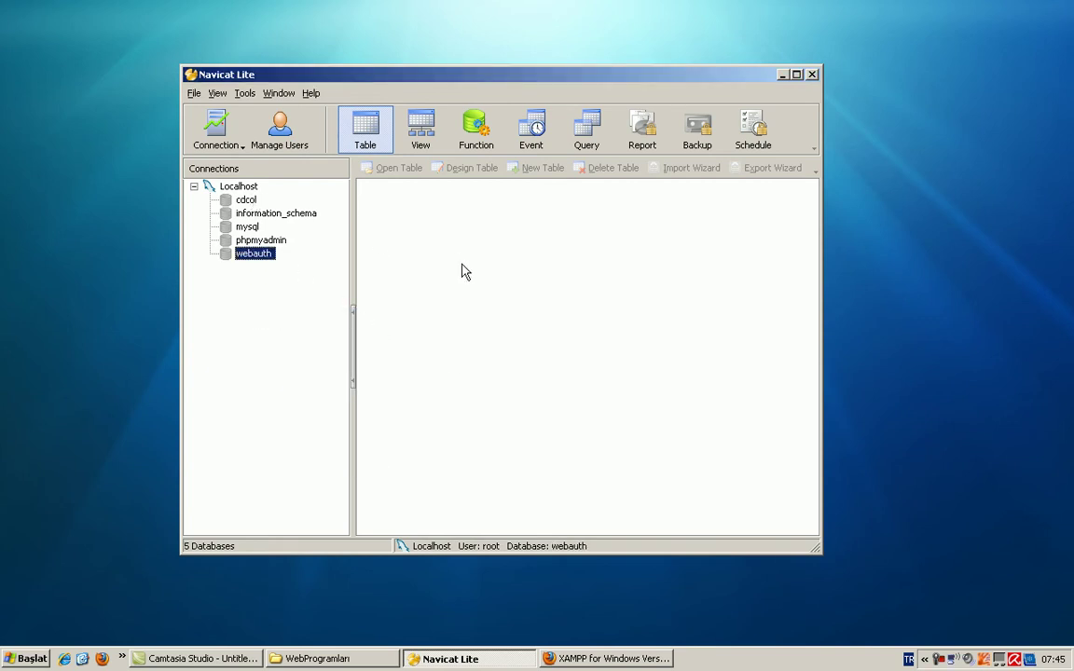
left_click(499, 305)
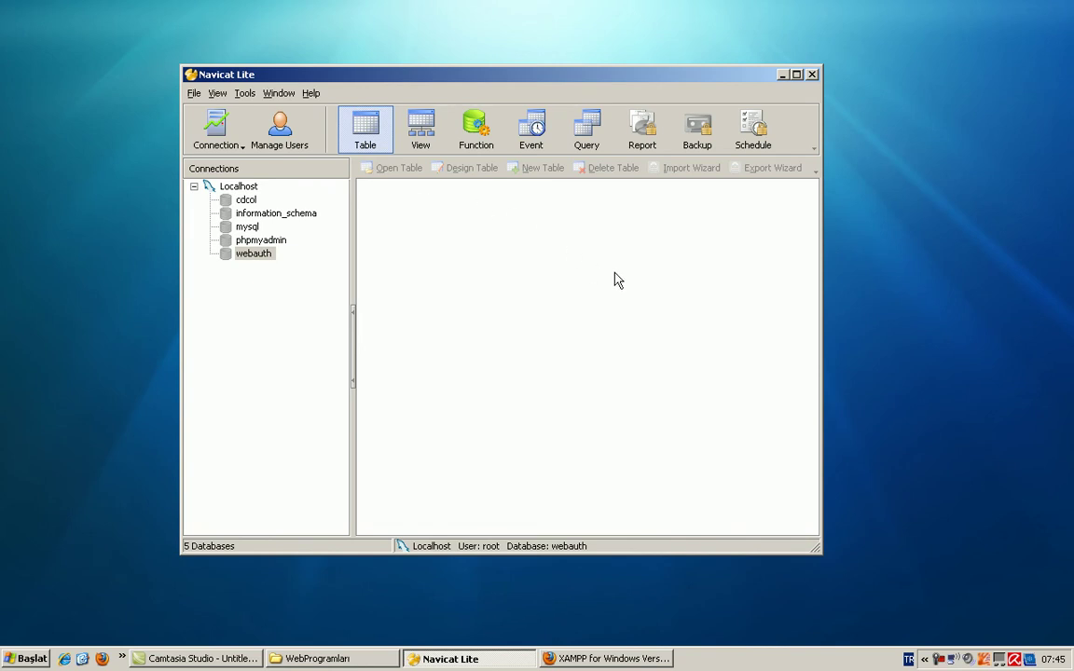
left_click_drag(480, 82, 502, 91)
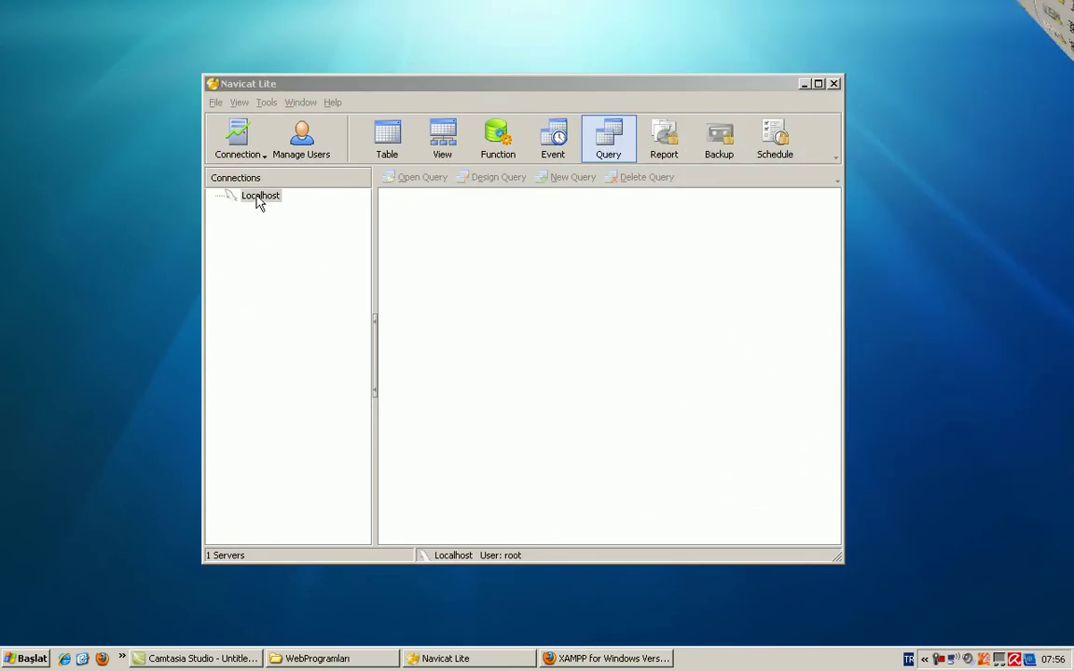
Step: Open Localhost and add a new database named deneme with default settings
left_click(286, 78)
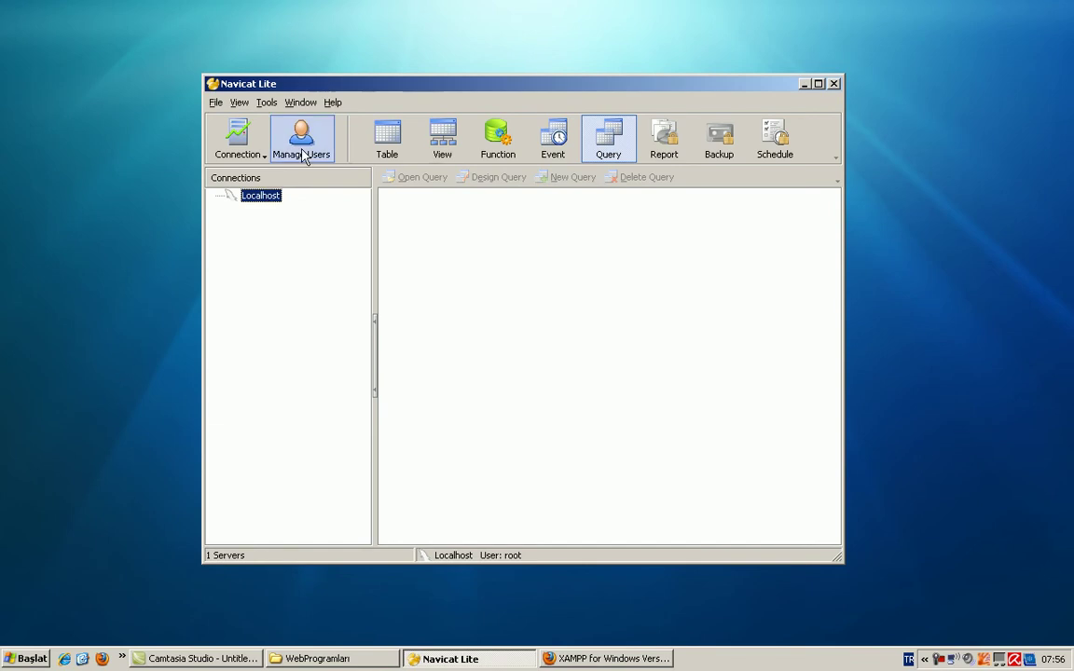
double_click(261, 197)
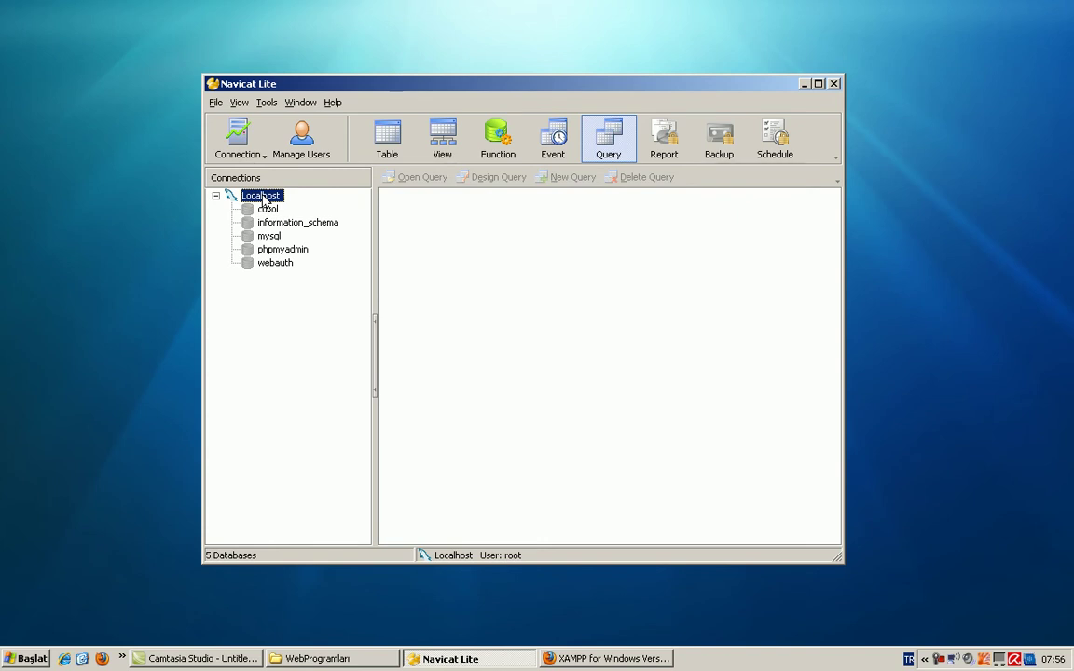
right_click(265, 197)
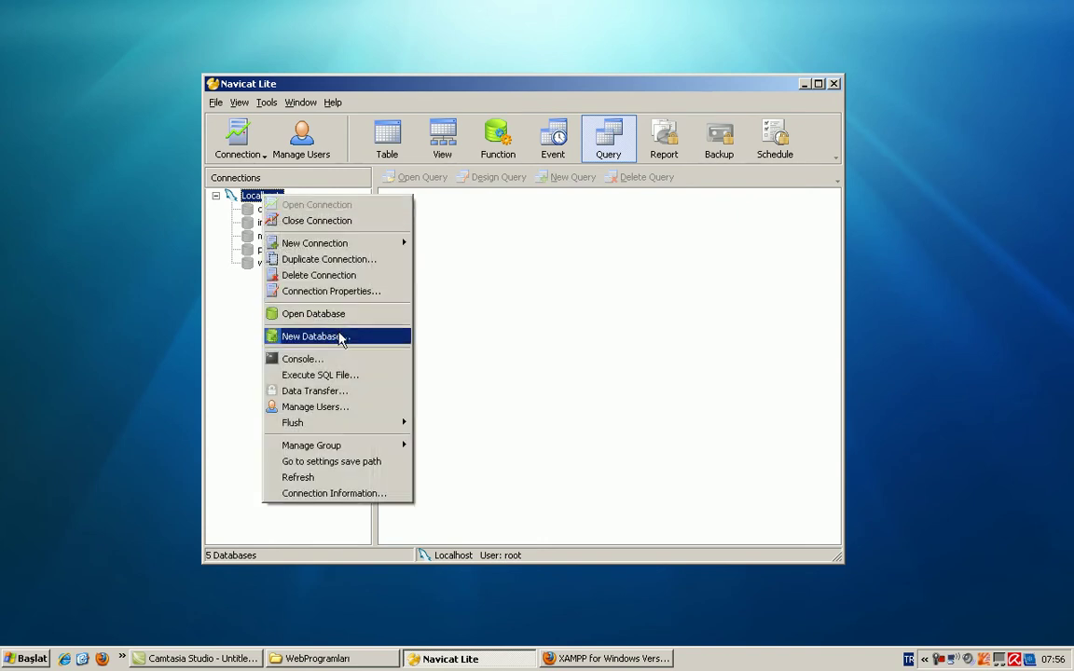
left_click(341, 336)
left_click_drag(478, 261, 523, 246)
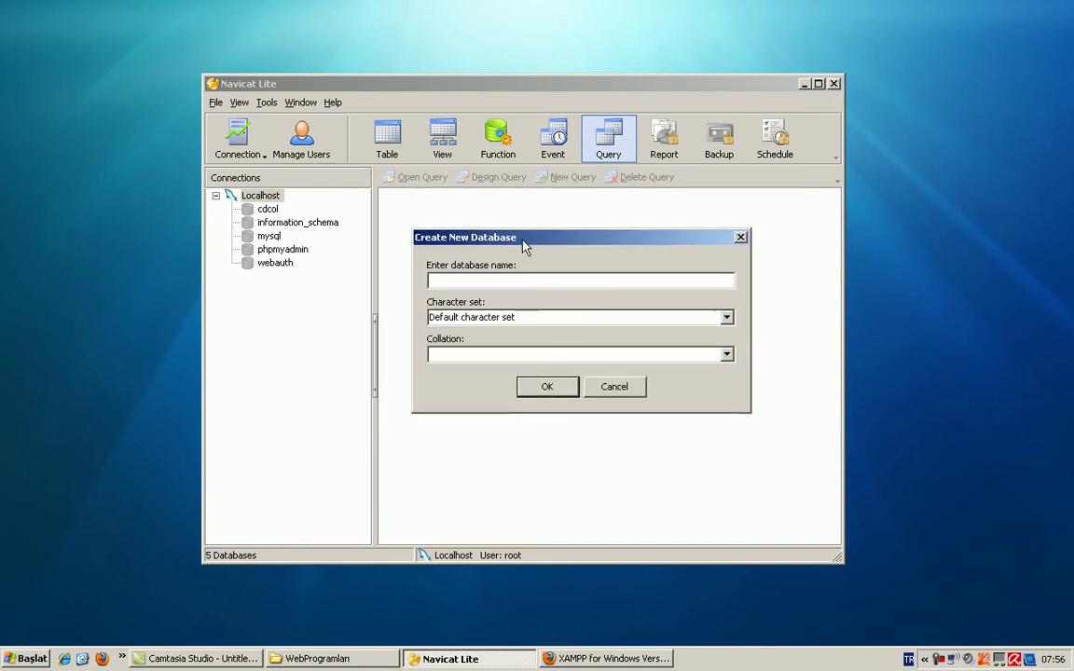
type("deneme")
left_click(557, 386)
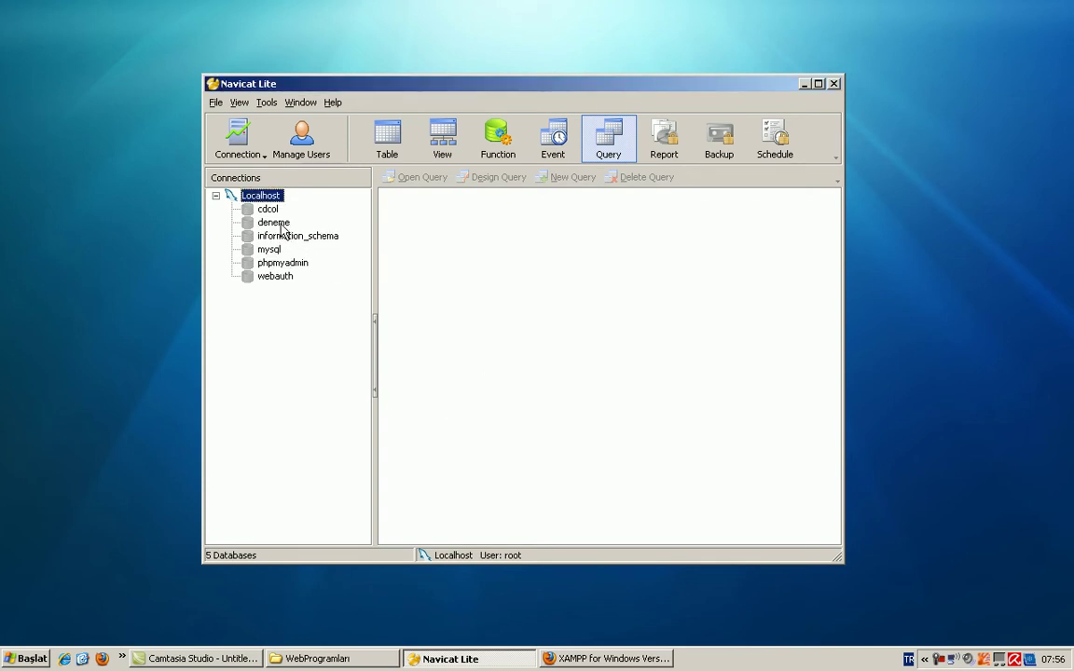
Step: Delete the deneme database and confirm the deletion
double_click(279, 226)
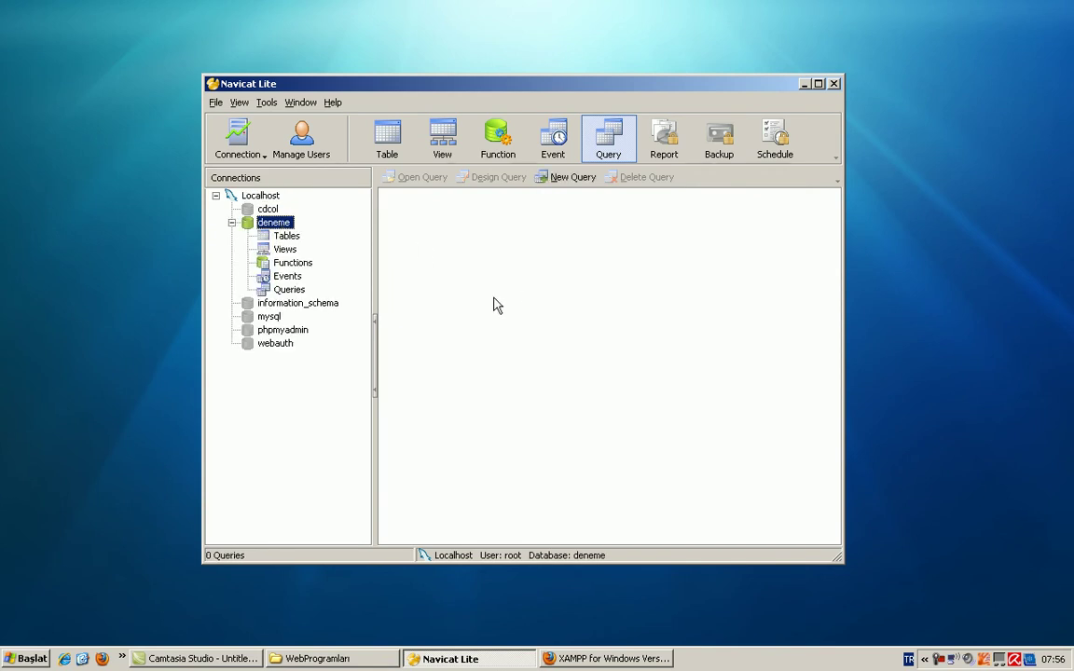
right_click(285, 228)
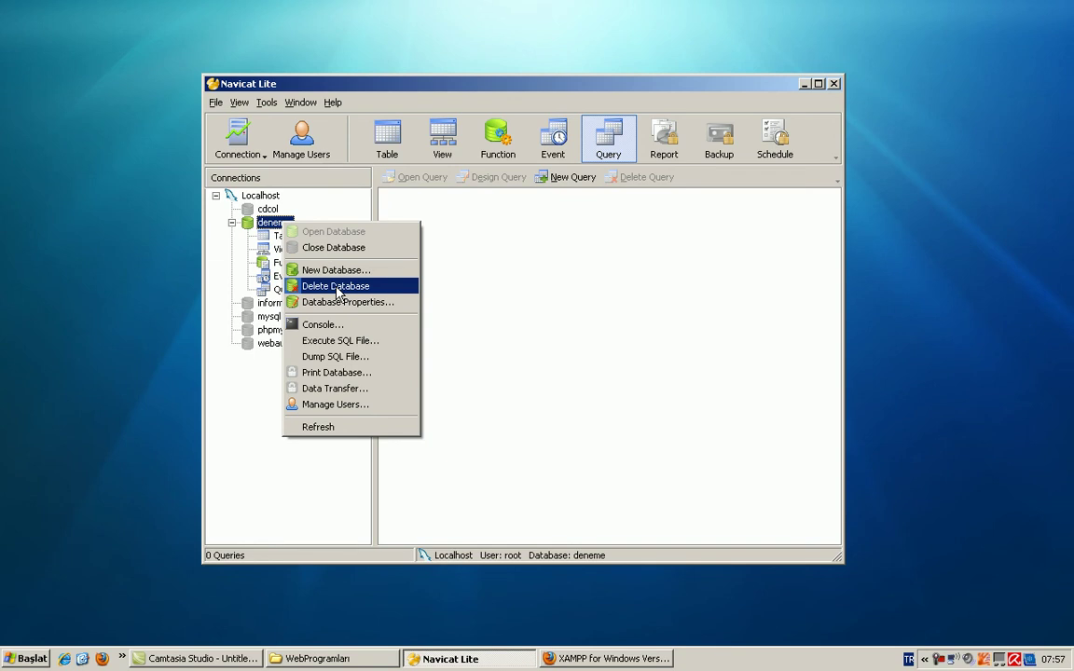
left_click(336, 290)
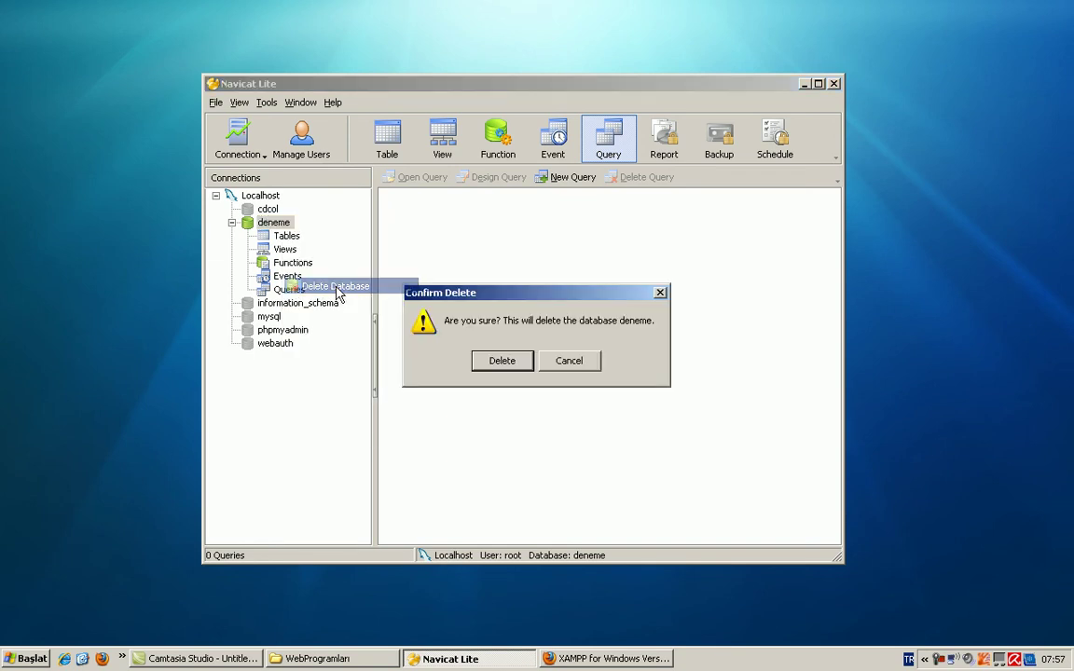
left_click(518, 362)
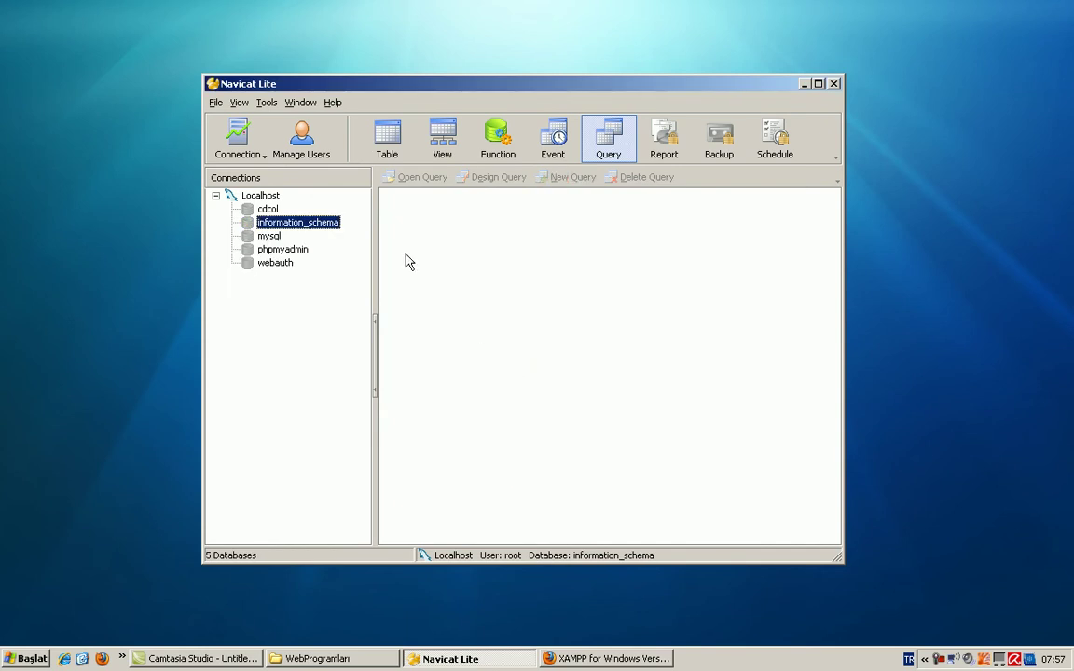
Step: Add a database named rc_rehber to Localhost and open it
right_click(272, 196)
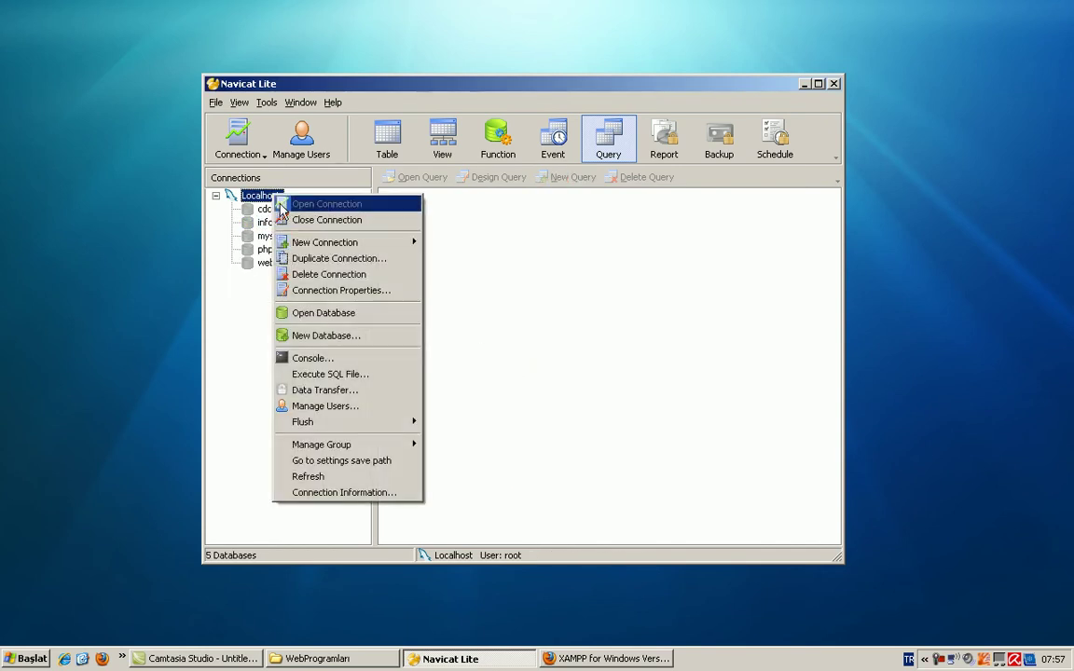
left_click(326, 336)
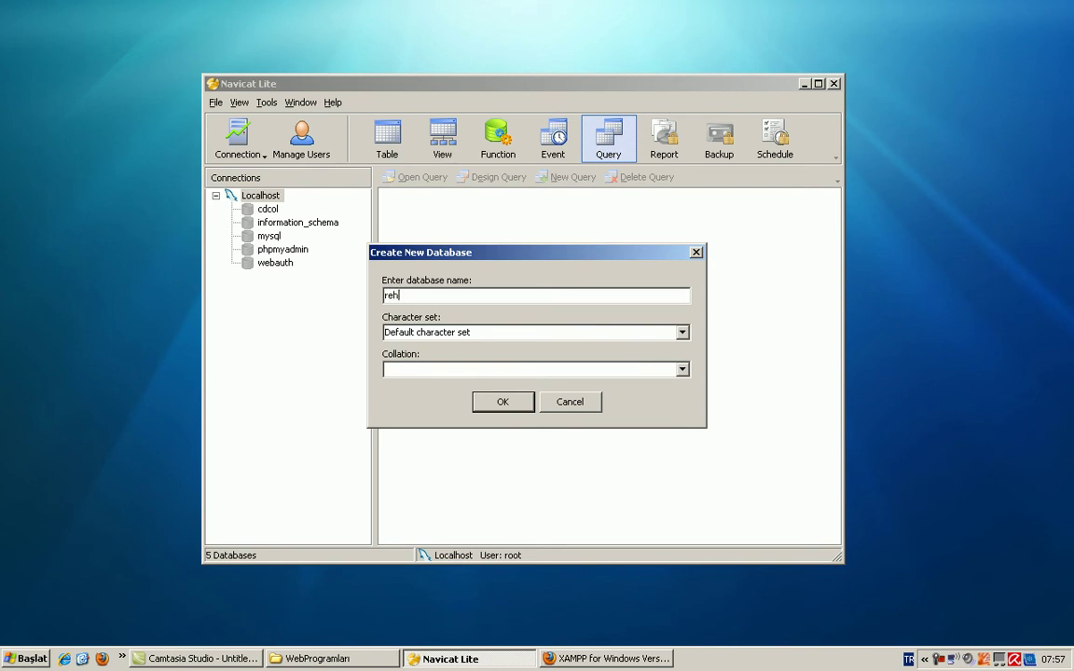
type("rc_")
key("Return")
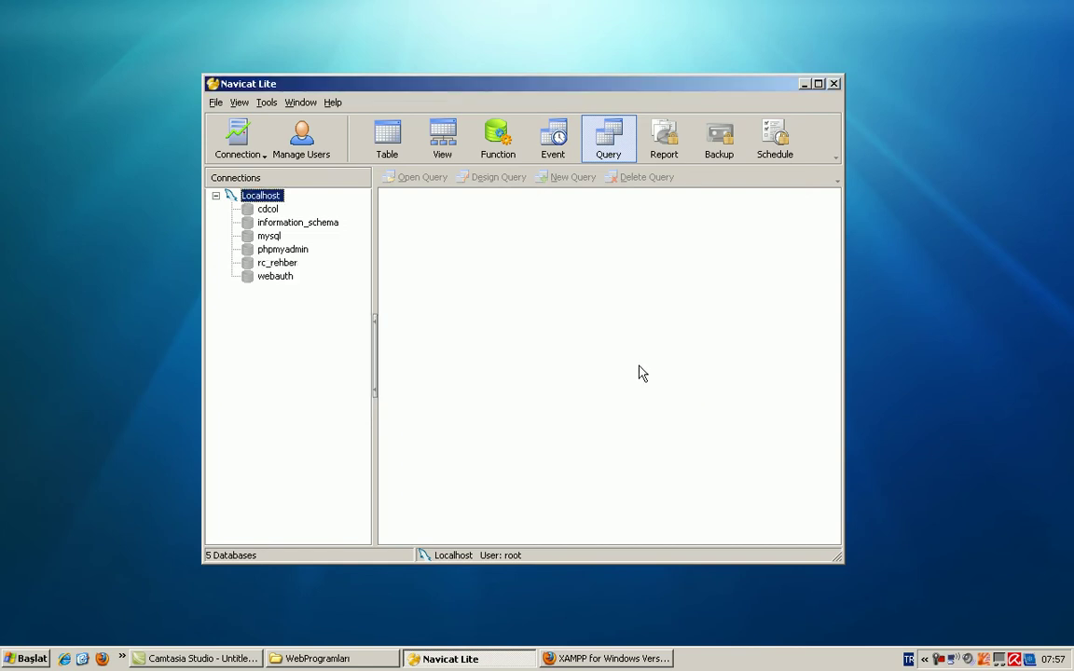
double_click(295, 266)
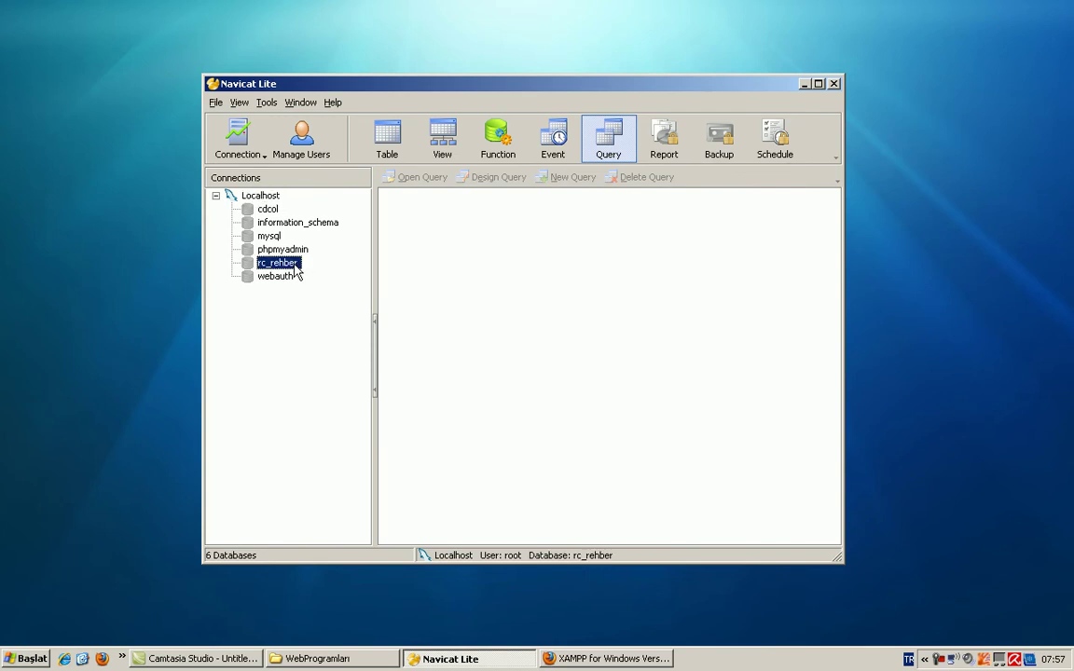
Step: Open a new table designer from rc_rehber's empty Tables list and move it to the right
right_click(454, 251)
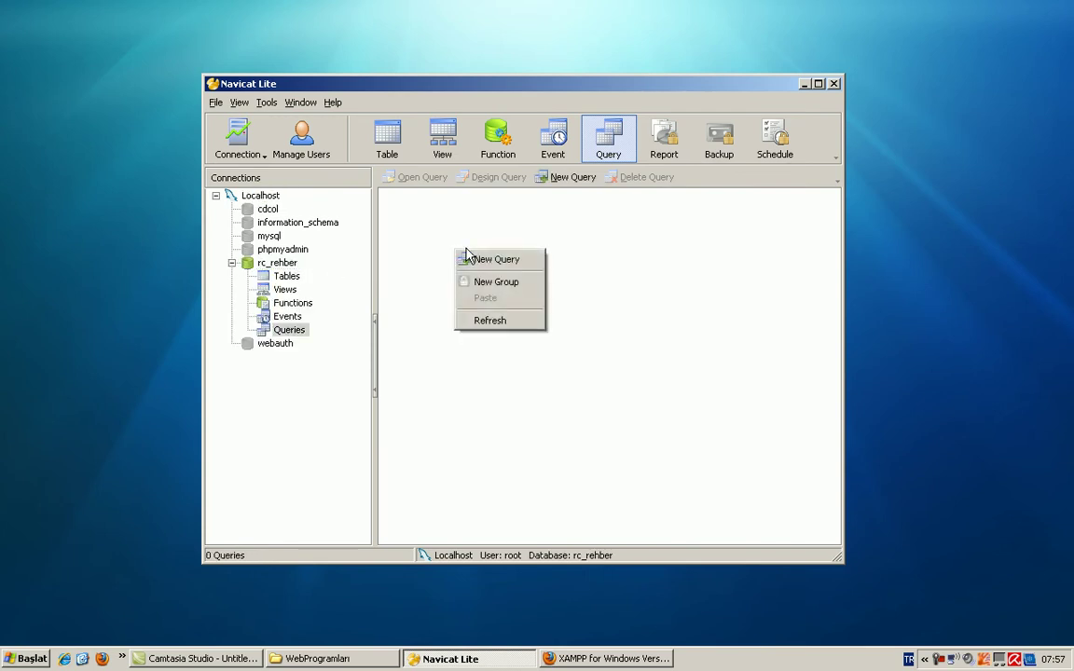
left_click(272, 263)
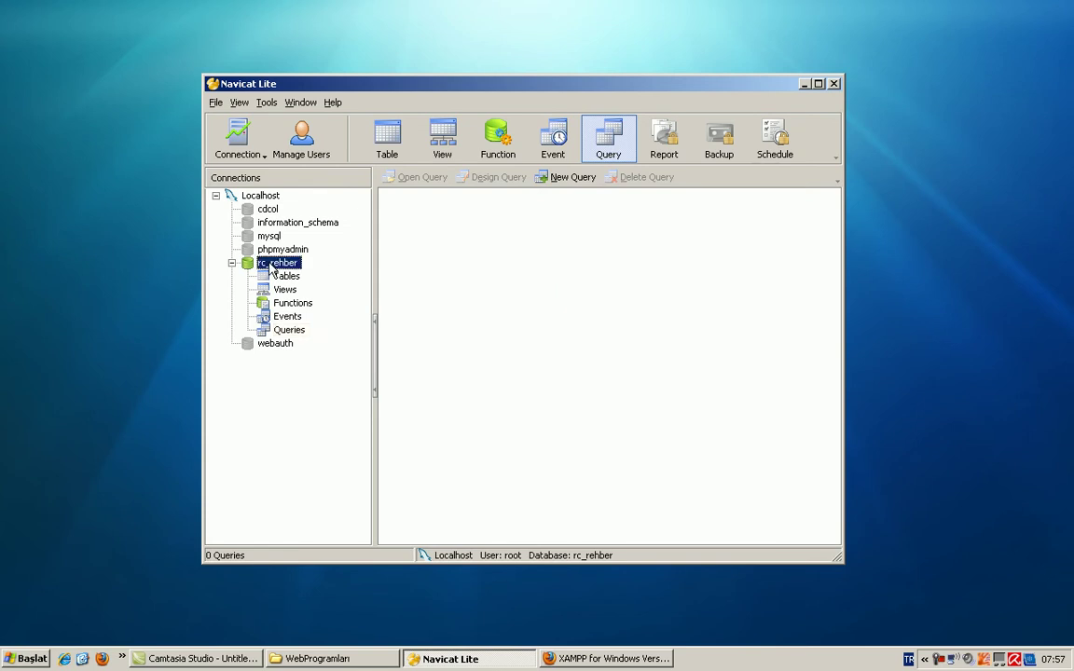
right_click(434, 254)
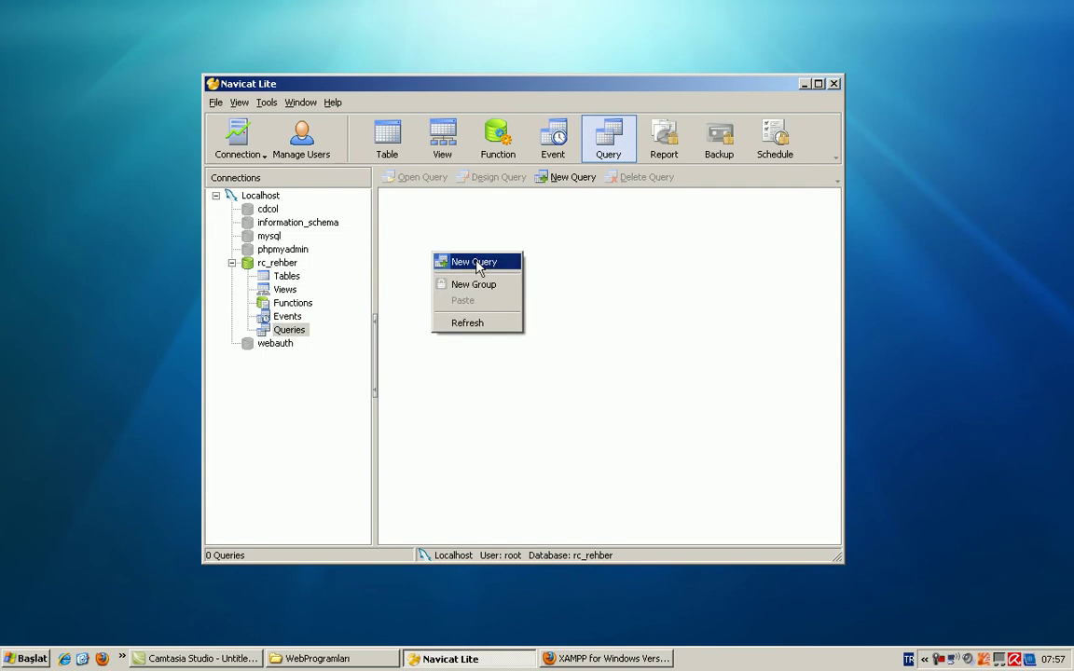
left_click(287, 276)
left_click(287, 277)
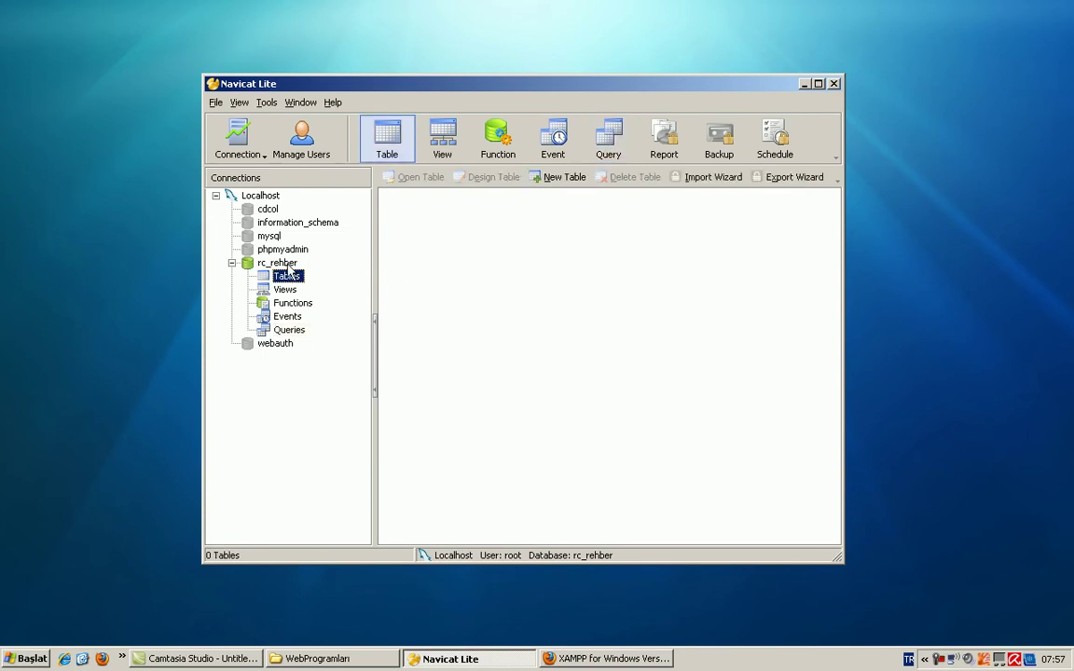
right_click(447, 269)
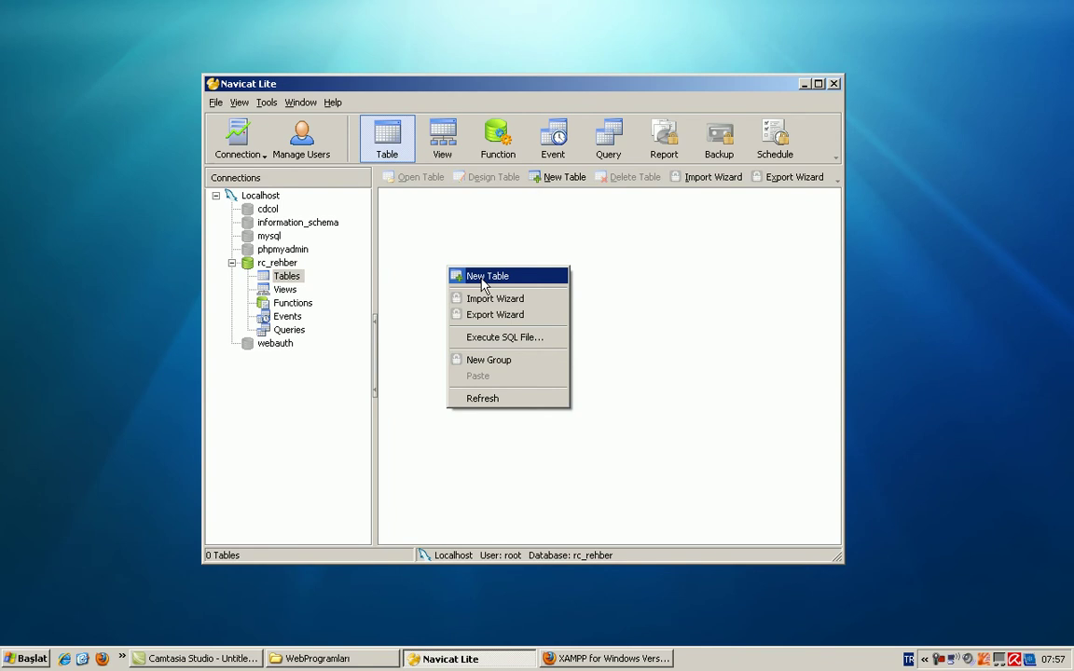
left_click(482, 277)
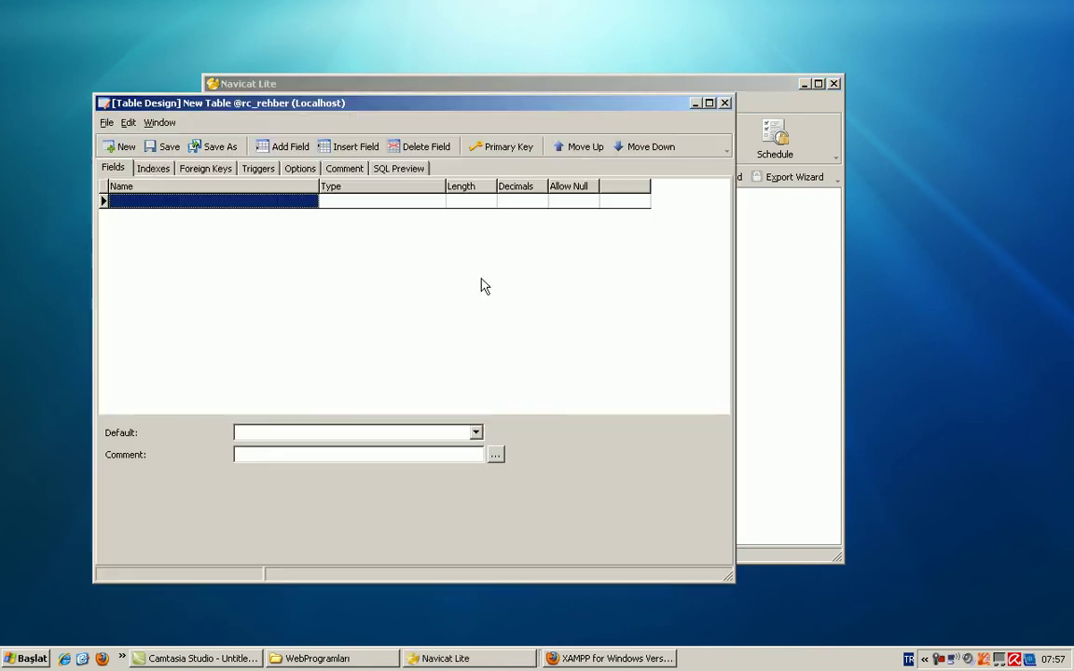
left_click_drag(438, 104, 668, 93)
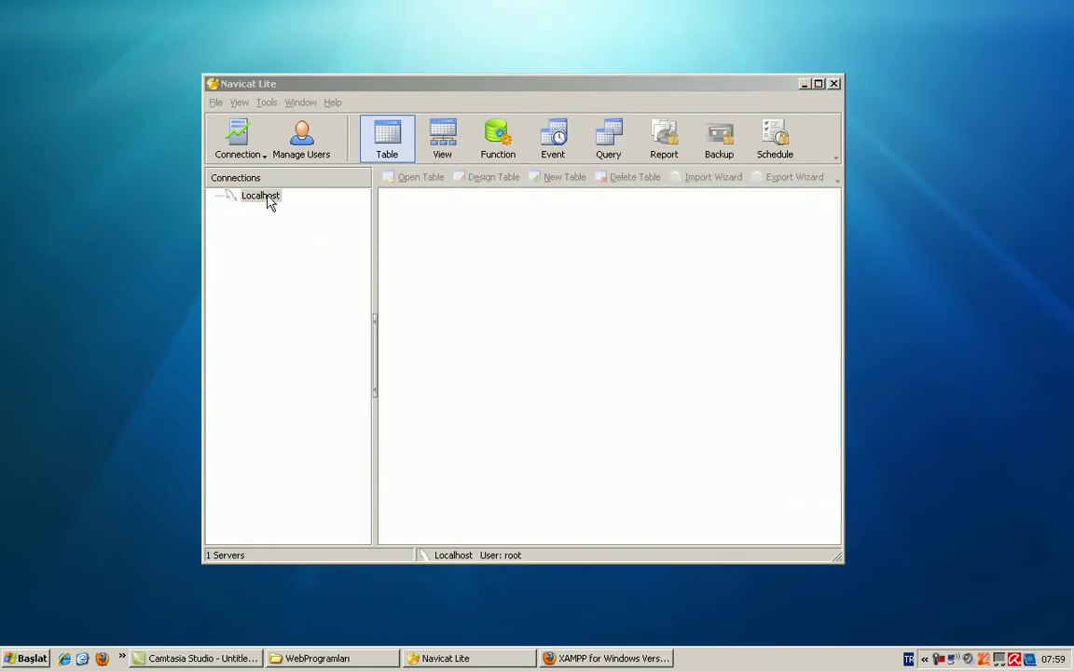
Step: Reconnect Localhost, open rc_rehber and select its empty Tables group
left_click(268, 198)
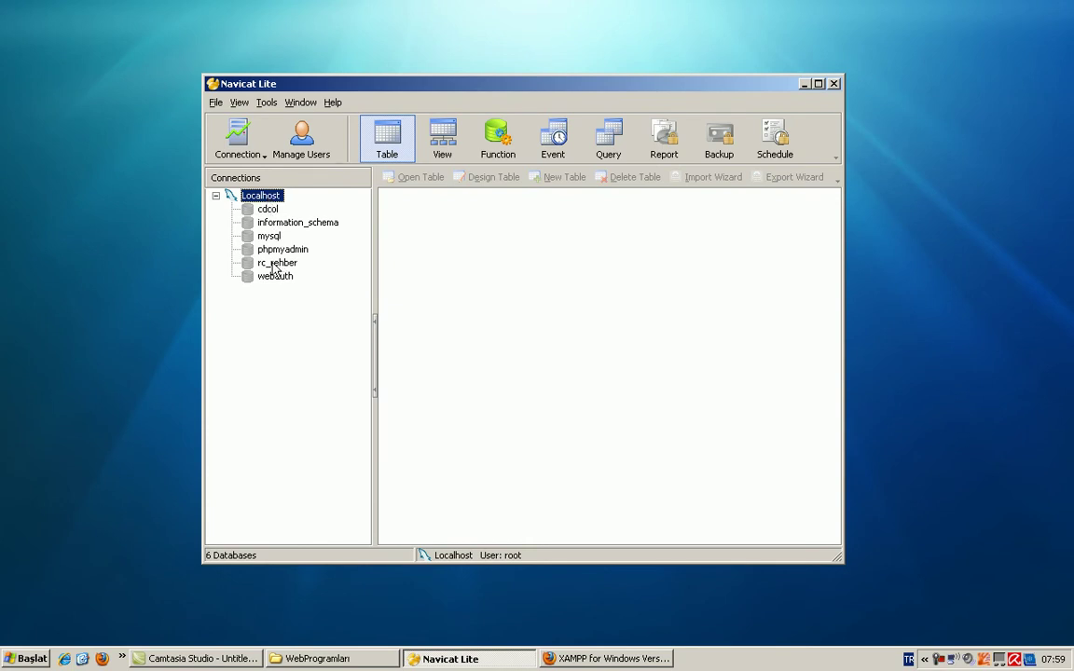
double_click(276, 265)
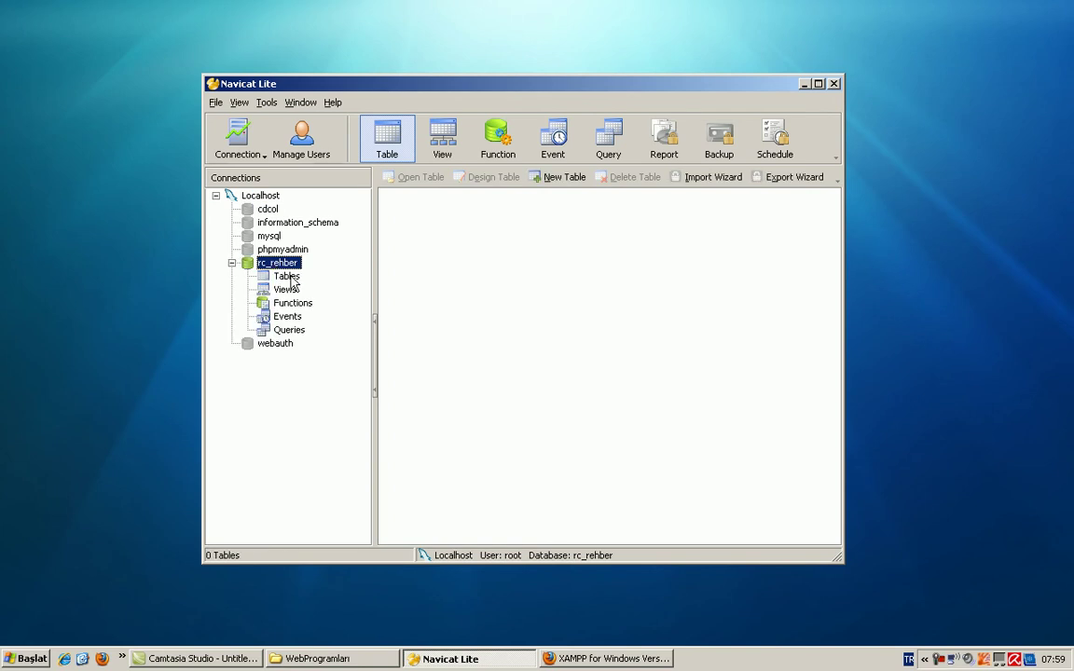
left_click(287, 277)
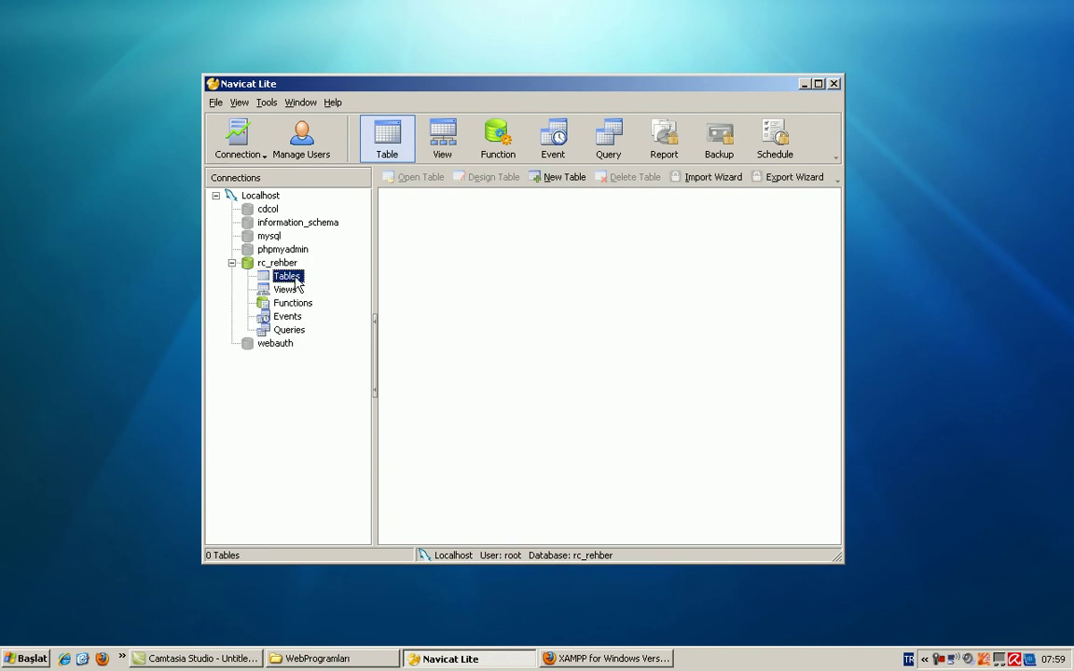
right_click(295, 278)
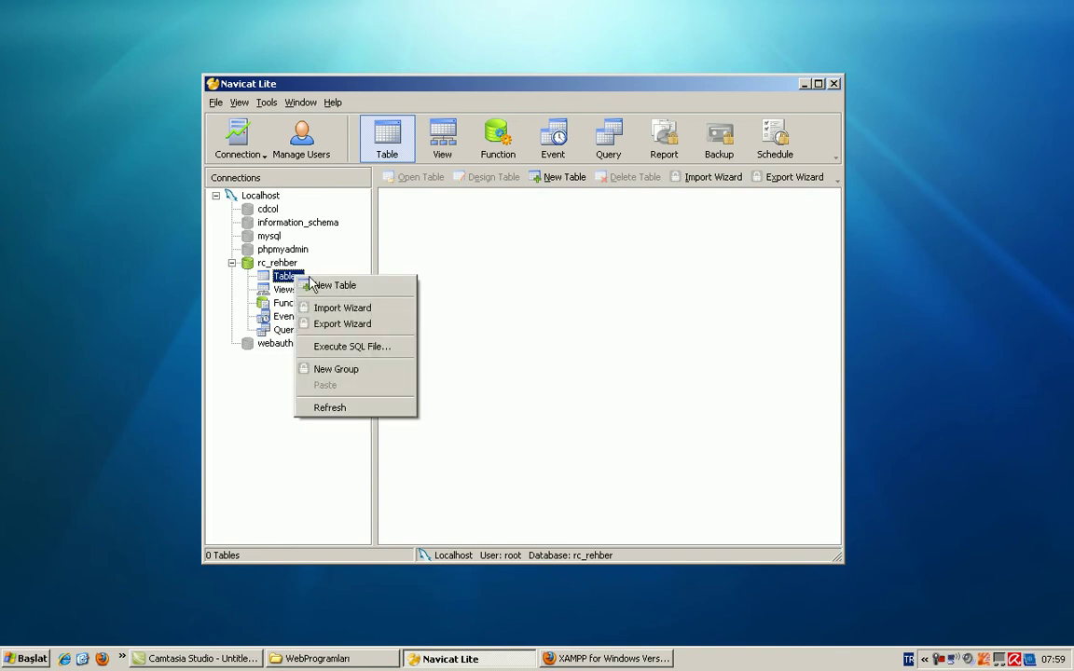
left_click(556, 243)
right_click(558, 241)
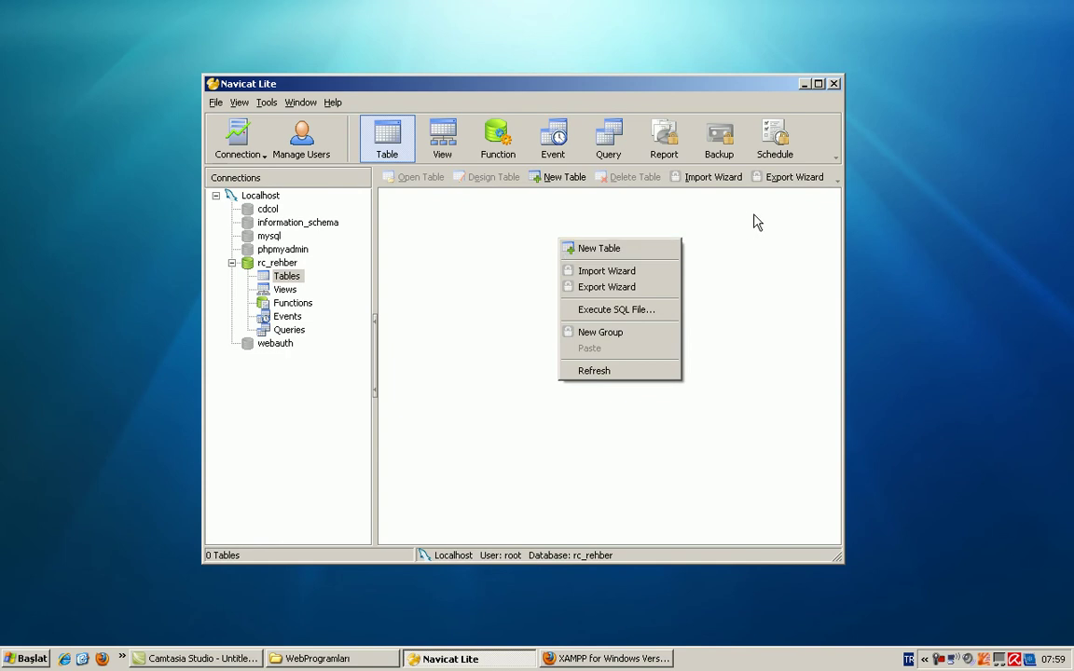
Step: Maximize Navicat and start a new table from the rc_rehber table list
double_click(688, 82)
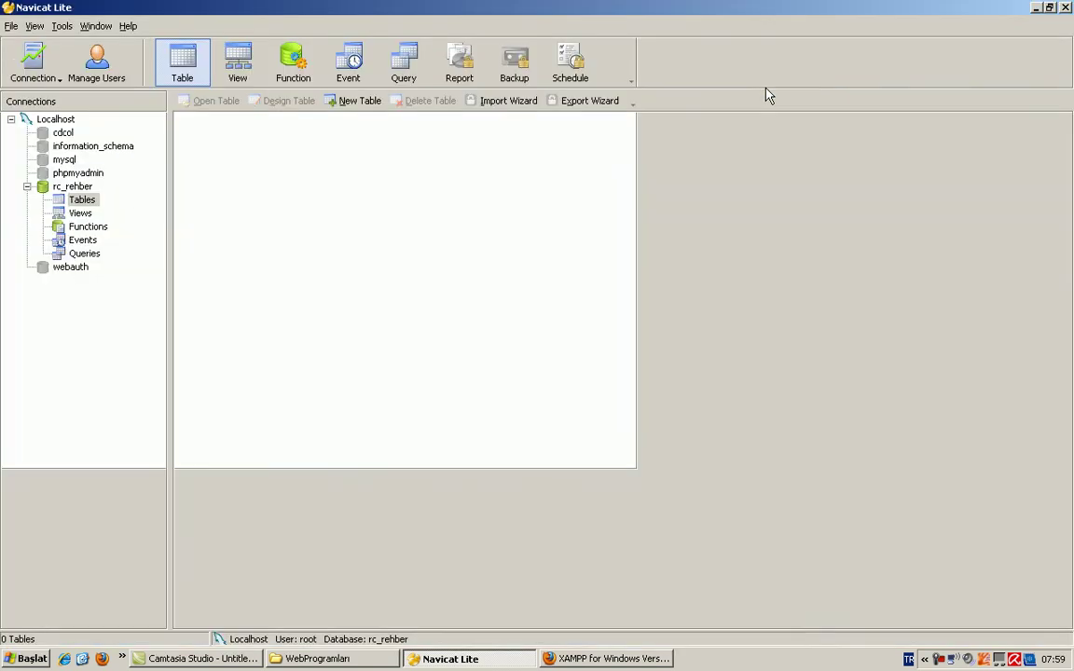
right_click(317, 214)
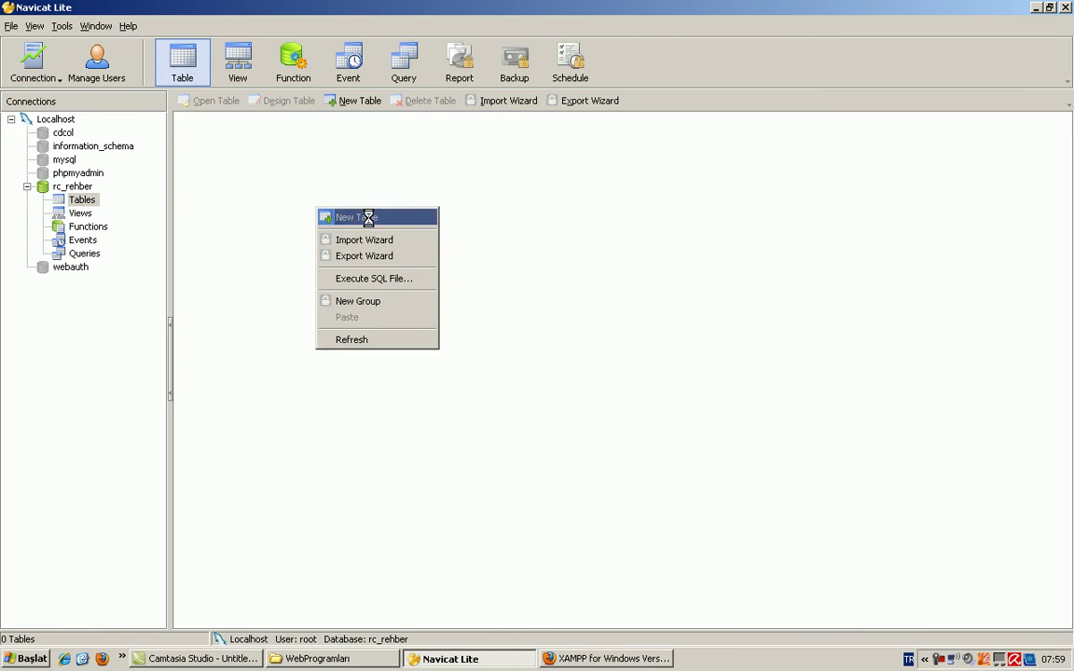
left_click(368, 220)
Step: Dock the Table Design window inside the main window so it fills the workspace
left_click_drag(364, 140, 484, 133)
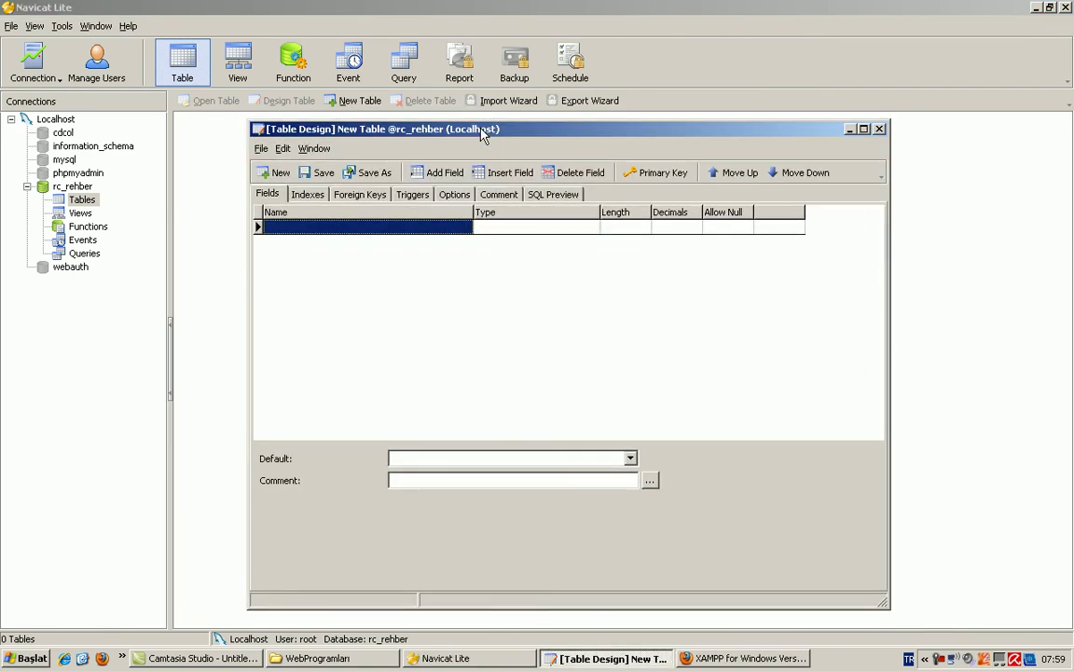
double_click(588, 131)
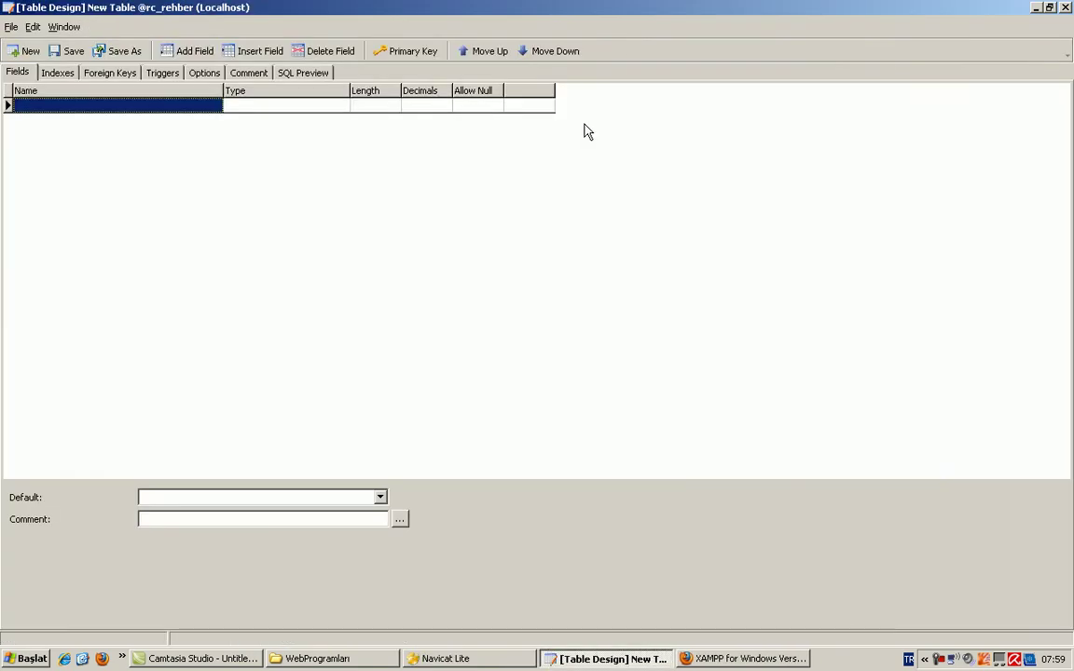
double_click(566, 21)
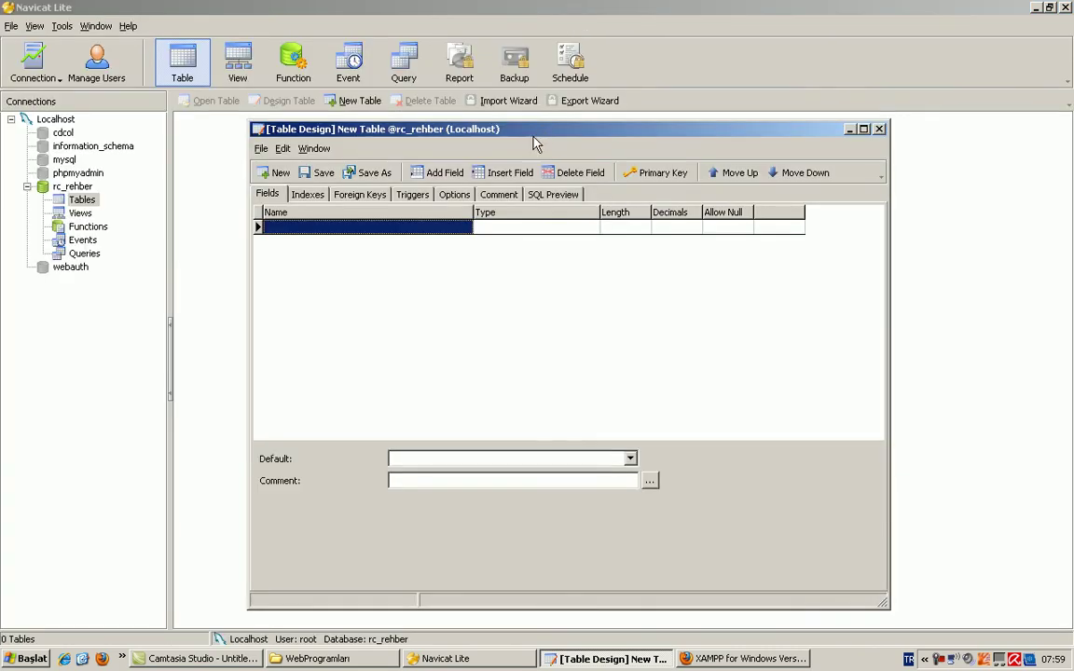
left_click_drag(470, 128, 551, 345)
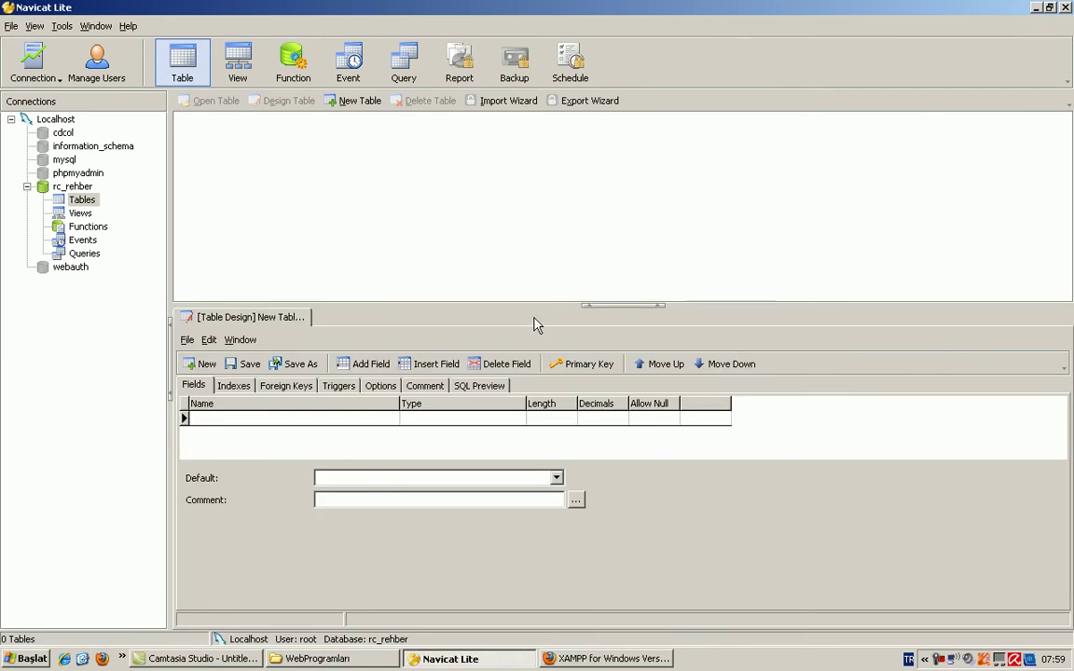
left_click(597, 305)
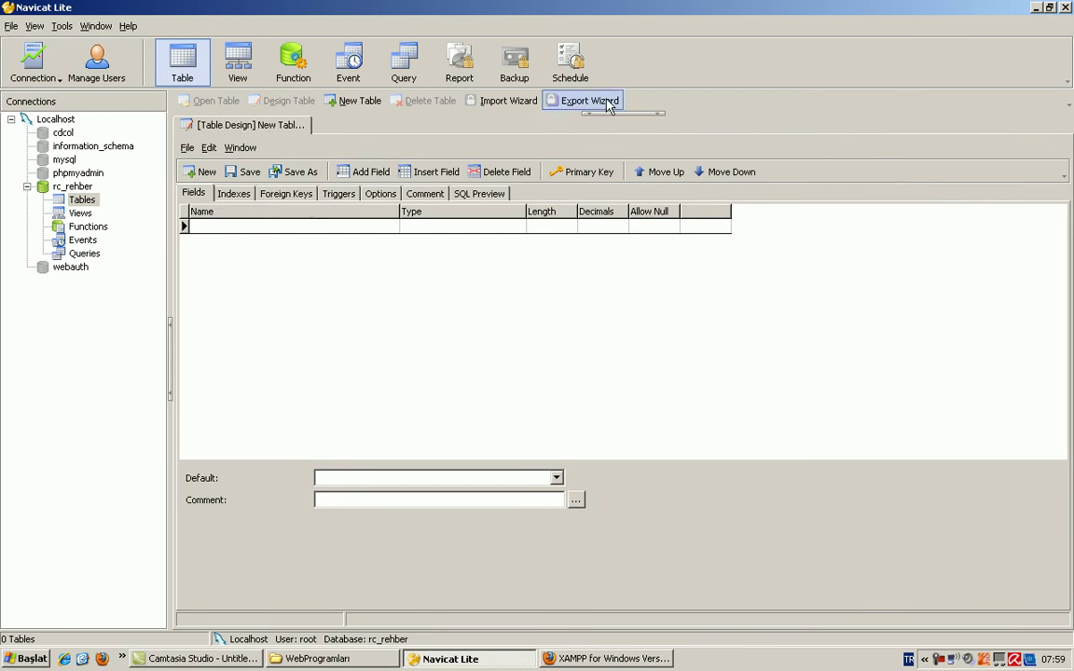
left_click(624, 114)
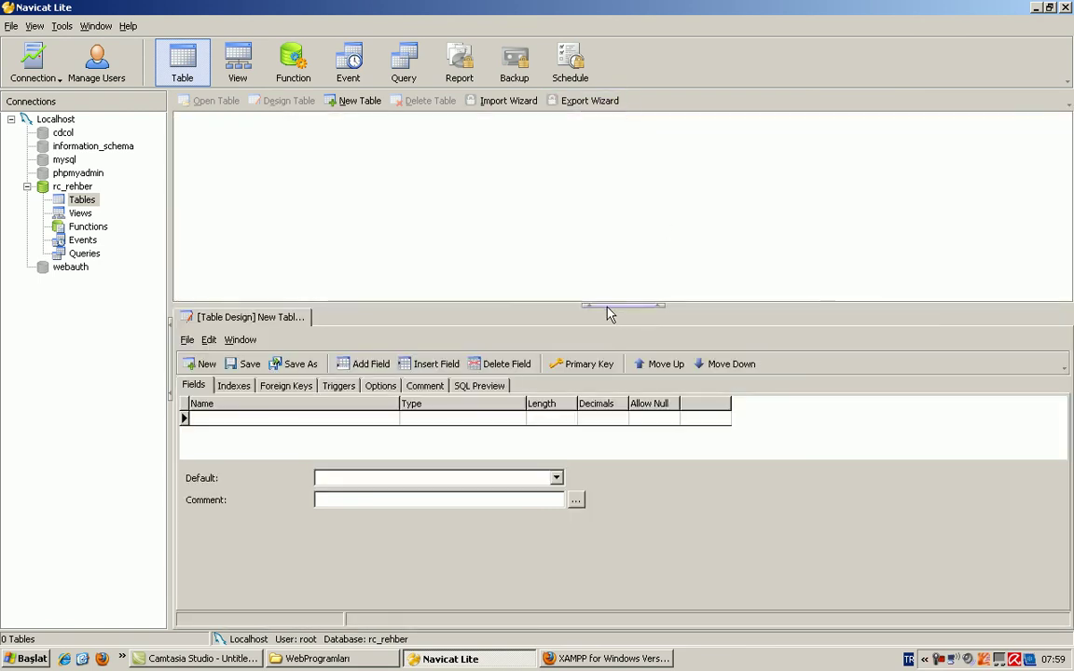
left_click(615, 307)
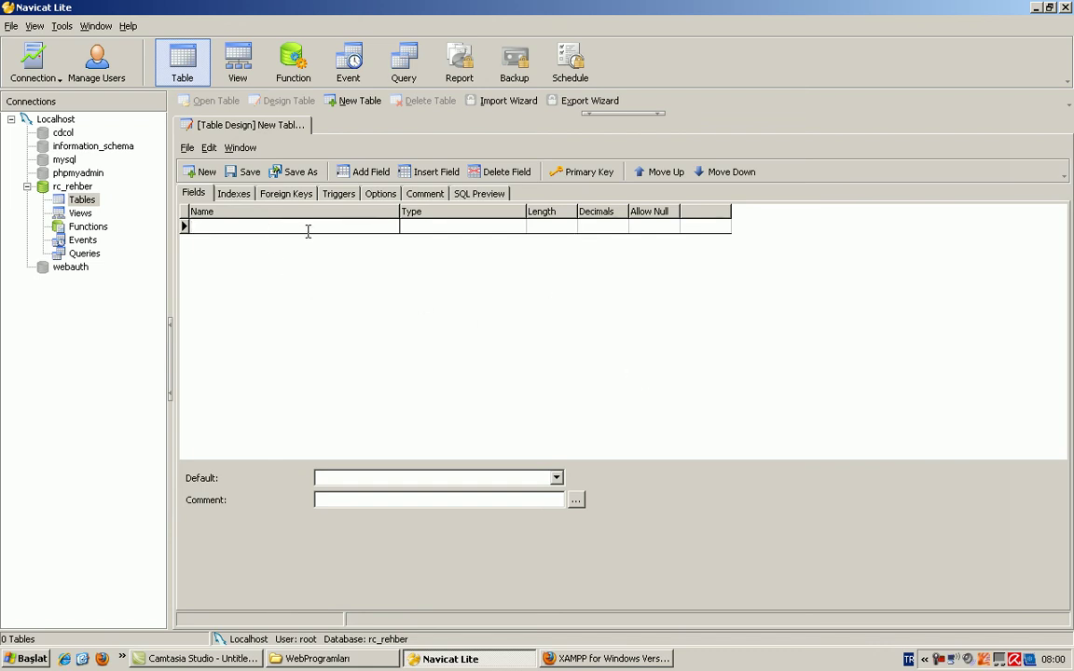
Step: Name the first field KisiID and set its data type to int
type("Kisil")
type("D")
key("Tab")
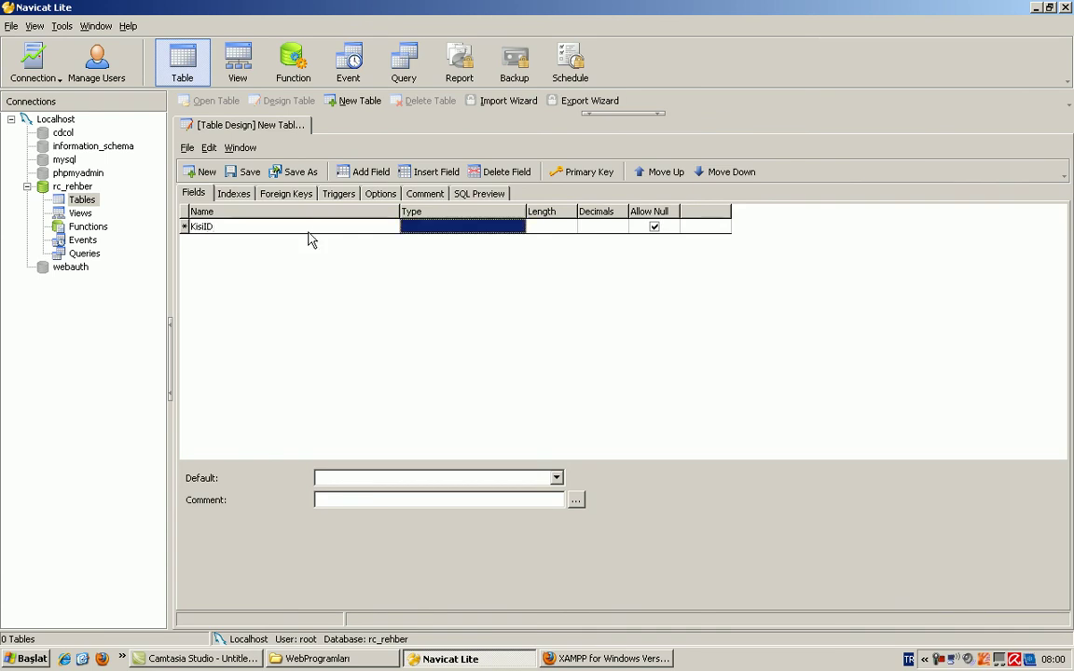
left_click(504, 230)
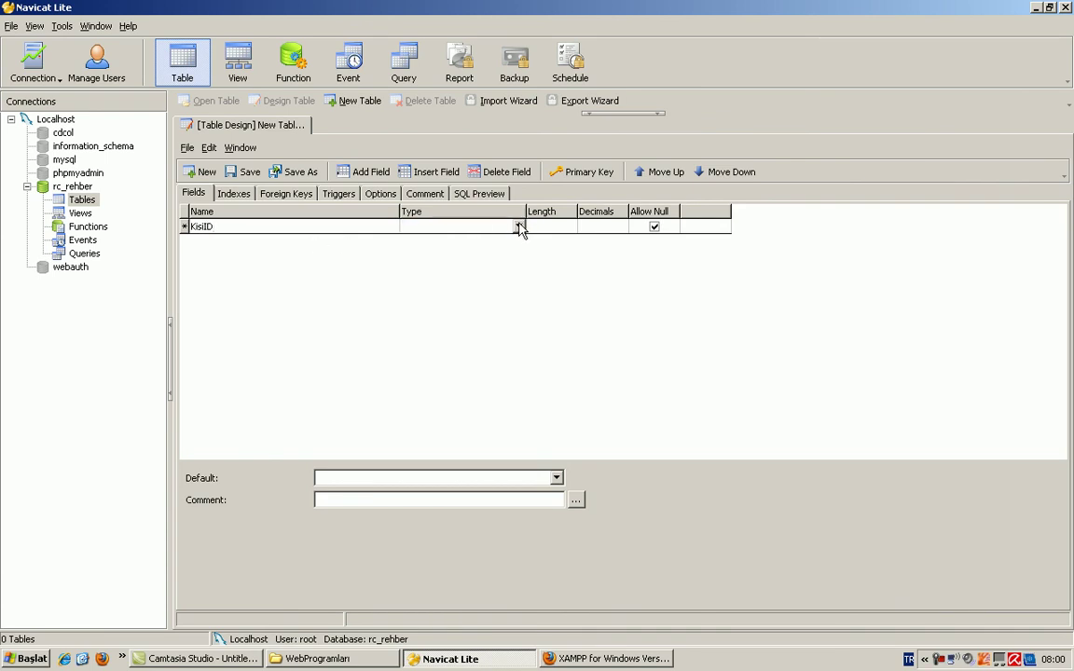
left_click(519, 228)
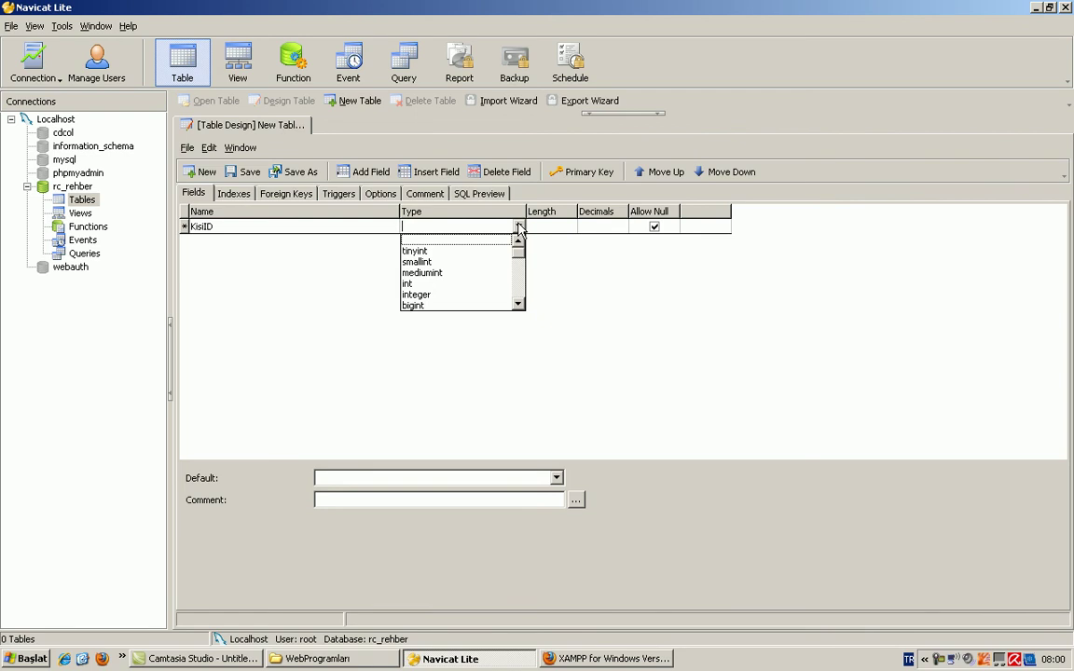
left_click(432, 283)
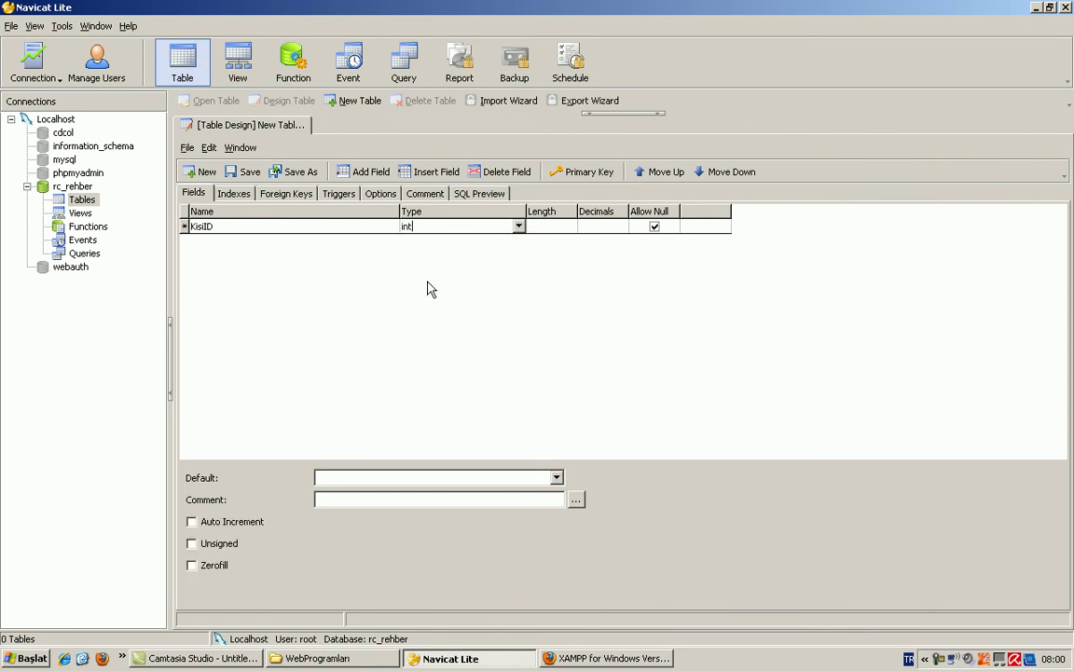
left_click(550, 227)
Step: Launch Command Prompt from All Programs > Accessories, then close it
left_click(25, 659)
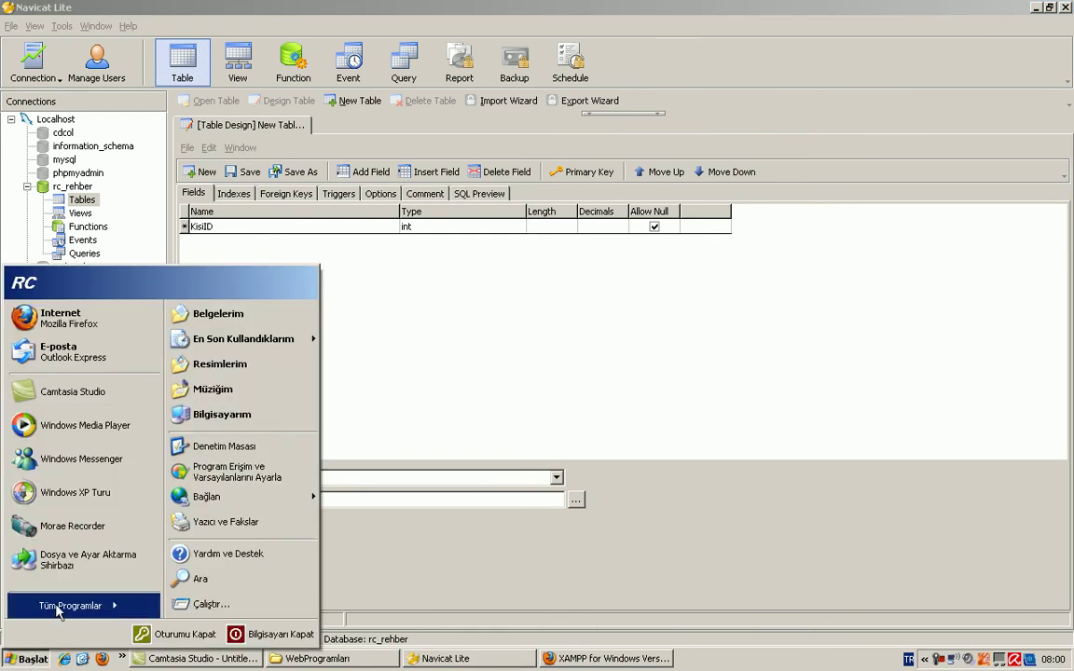
left_click(58, 608)
mouse_move(256, 296)
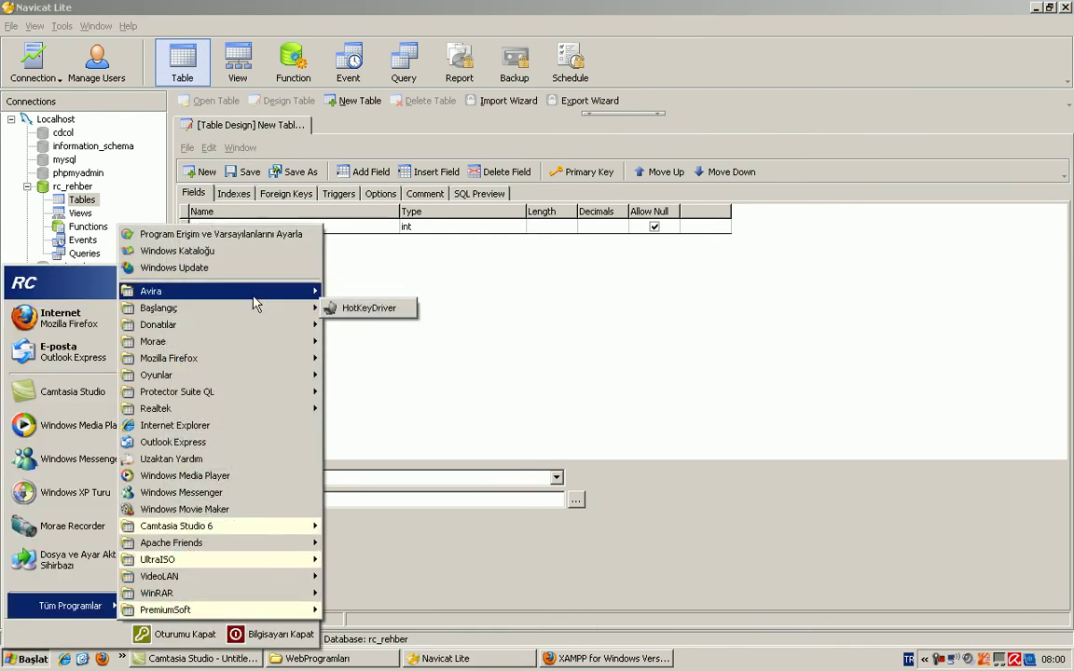
mouse_move(257, 325)
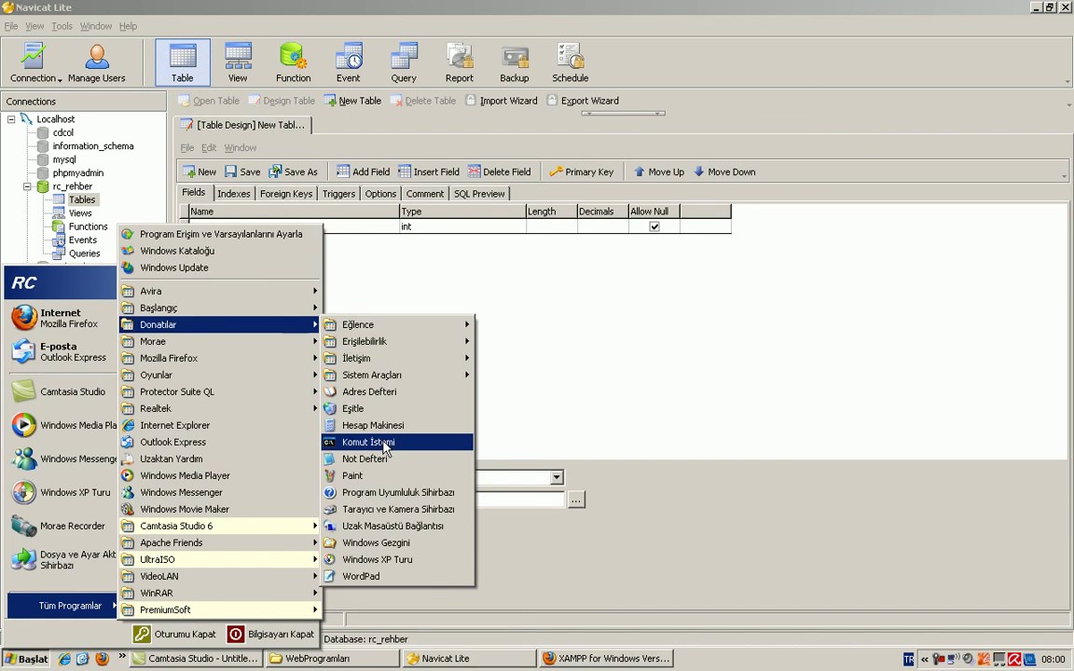
left_click(366, 443)
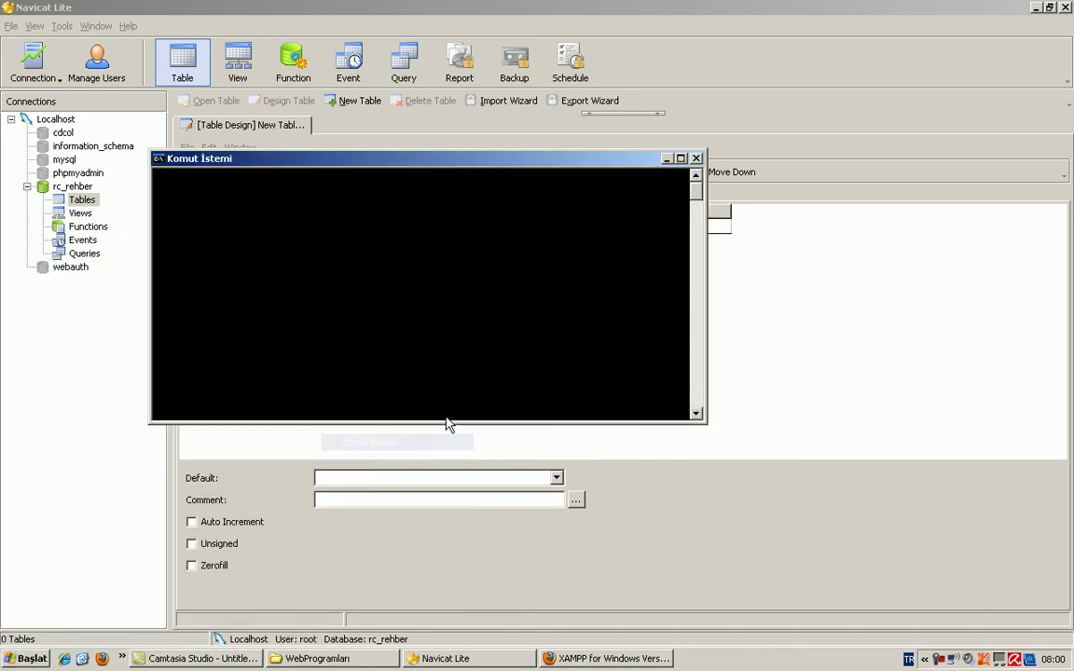
left_click(695, 158)
Step: Start the Calculator through the Start > Run prompt
left_click(26, 659)
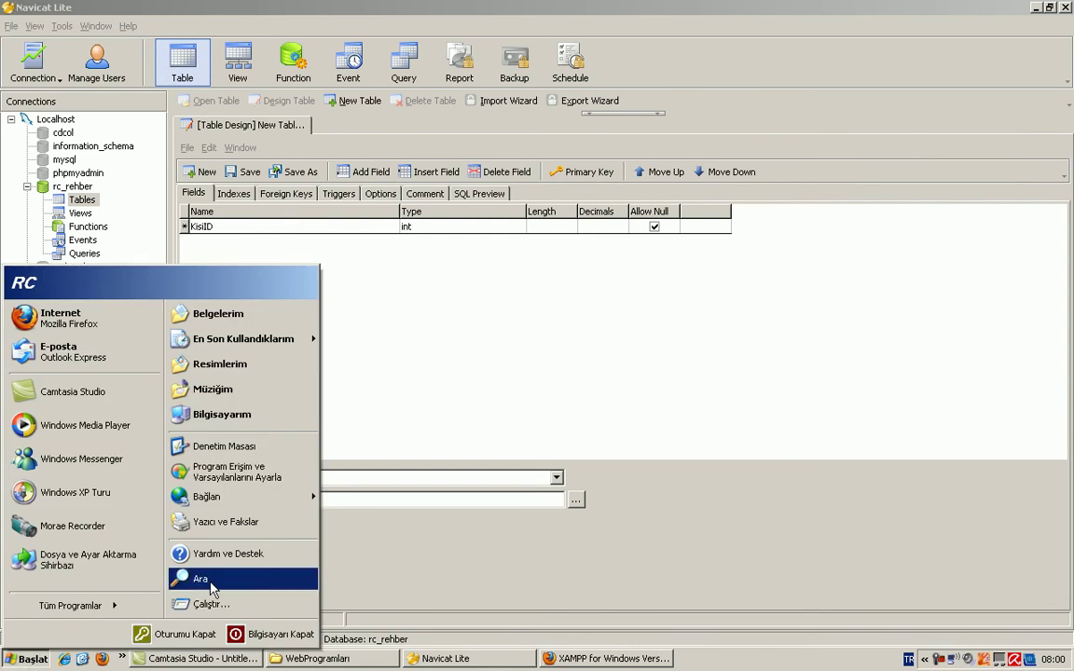
left_click(228, 604)
type("cac")
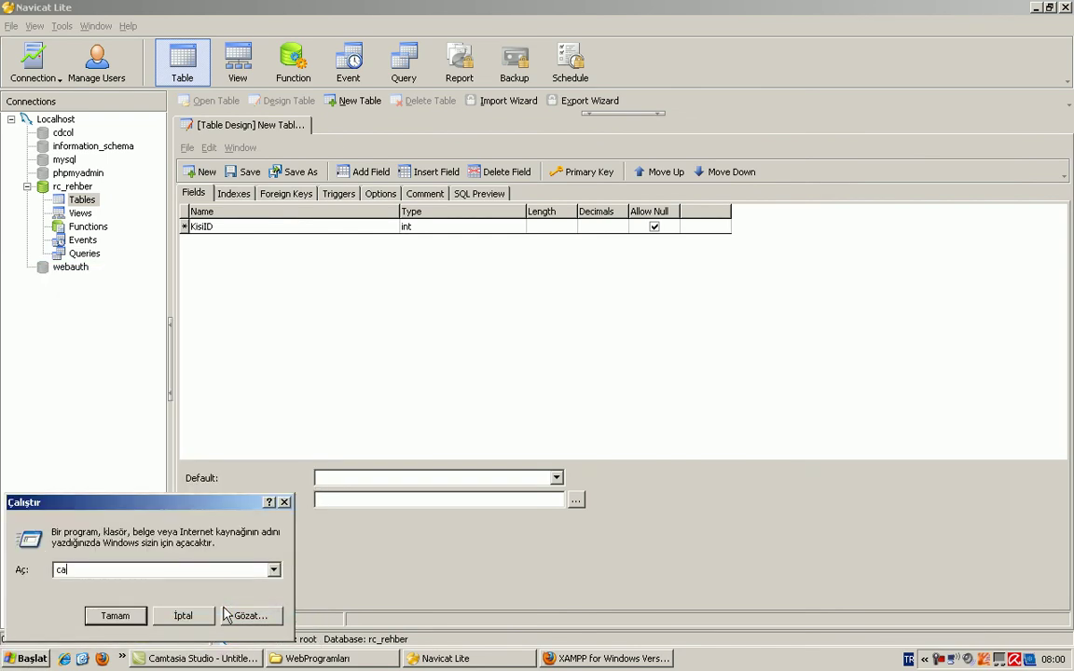
key("Return")
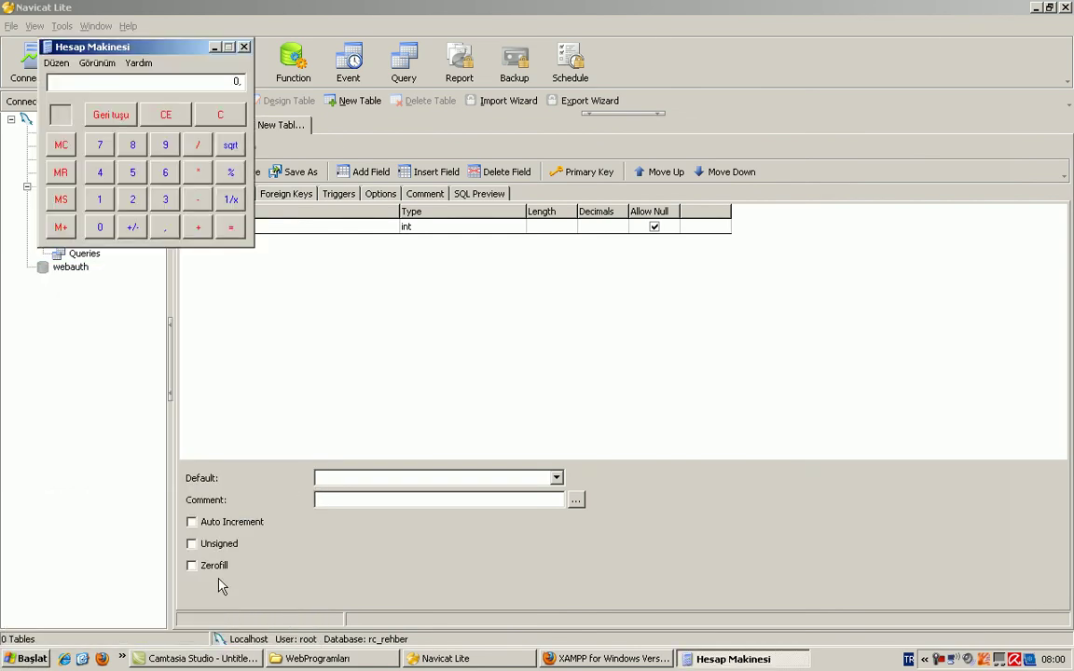
Step: Move the Calculator mid-screen, enter a run of 9s, clear it, and close it
left_click_drag(119, 58, 493, 204)
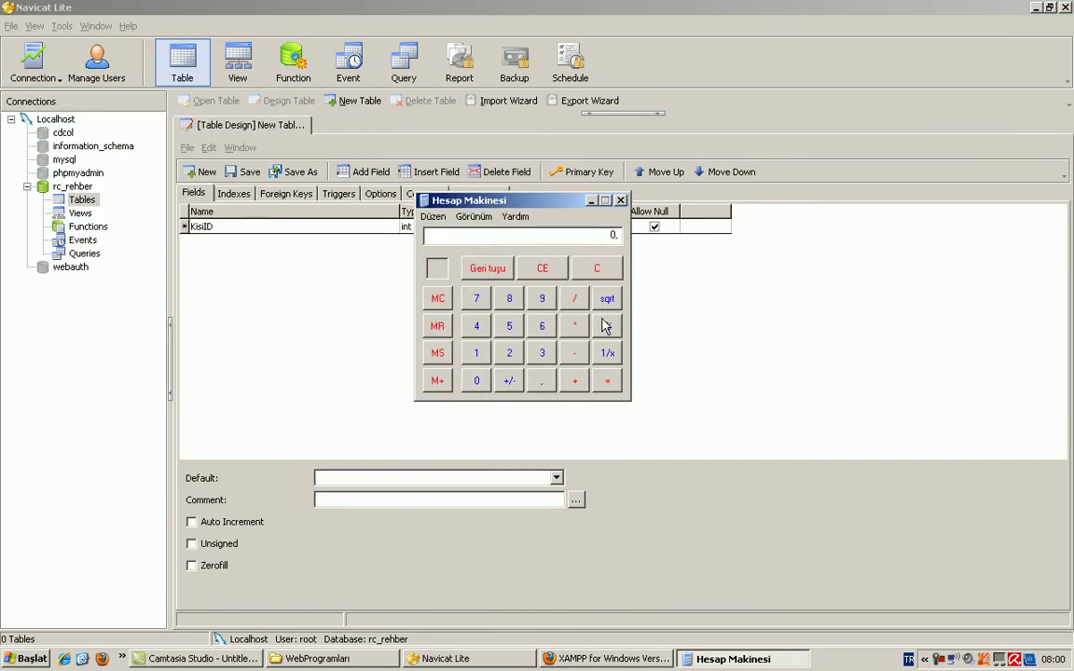
left_click(543, 299)
left_click(542, 299)
left_click(543, 300)
left_click(542, 299)
left_click(543, 299)
left_click(542, 299)
left_click(542, 300)
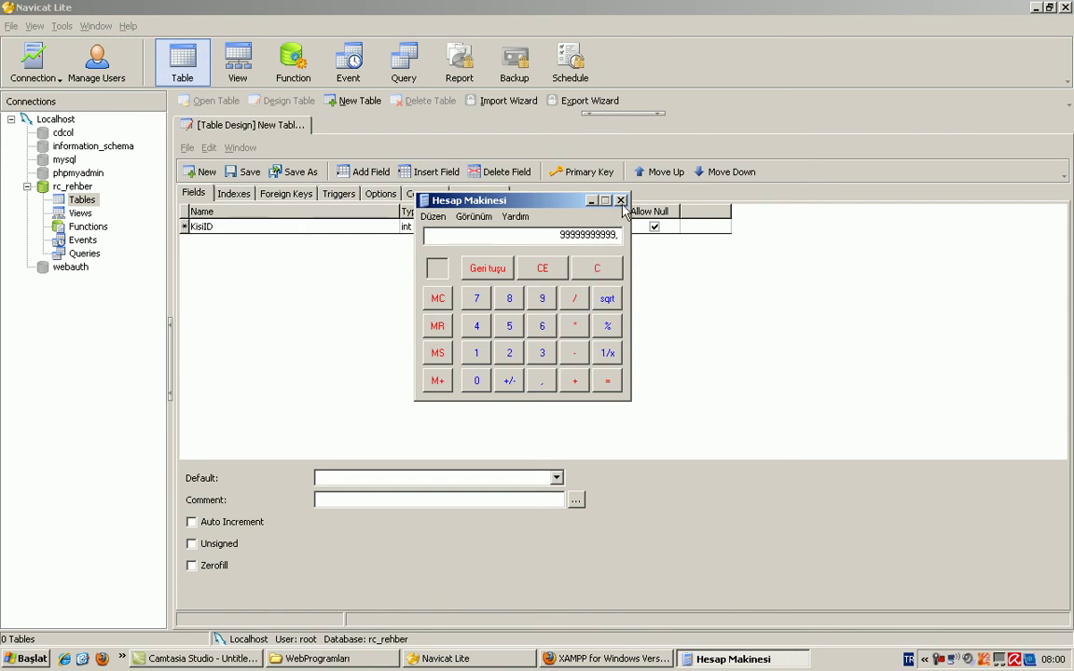
left_click(574, 276)
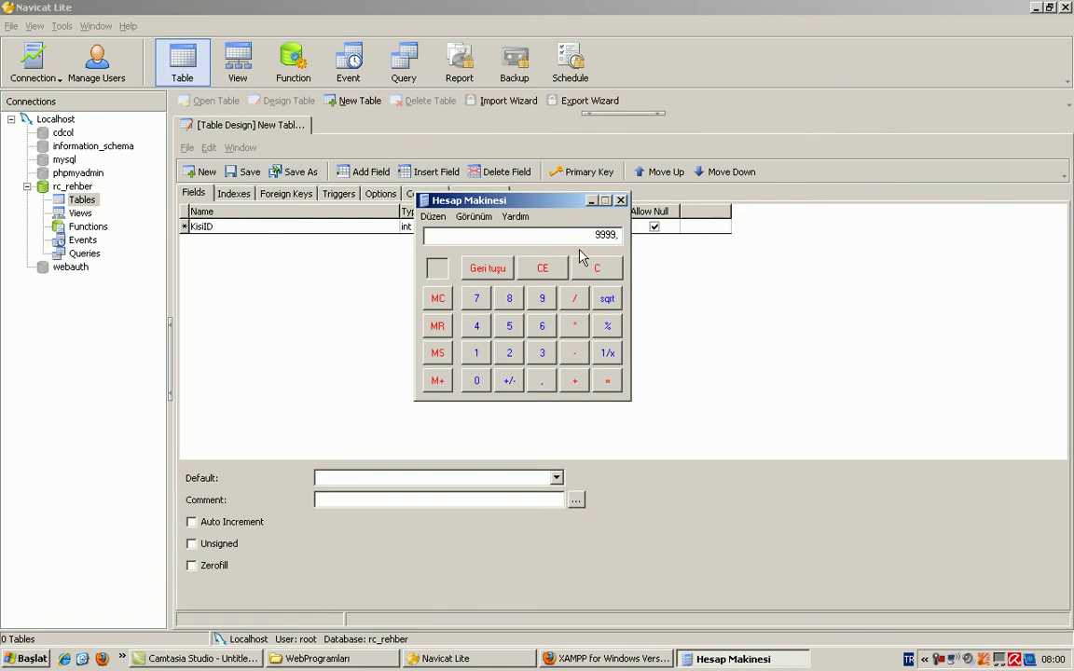
left_click(619, 200)
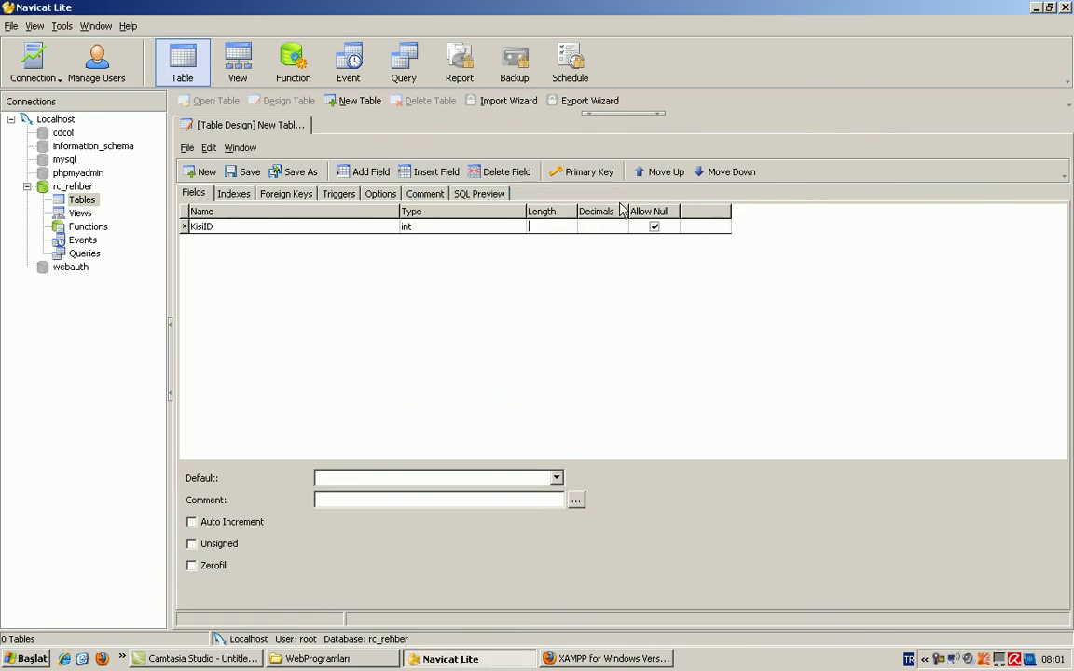
Step: Set KisiID's length to 4 and make it disallow null values
left_click(550, 225)
type("4")
left_click(601, 228)
left_click(654, 226)
left_click(654, 226)
left_click(656, 227)
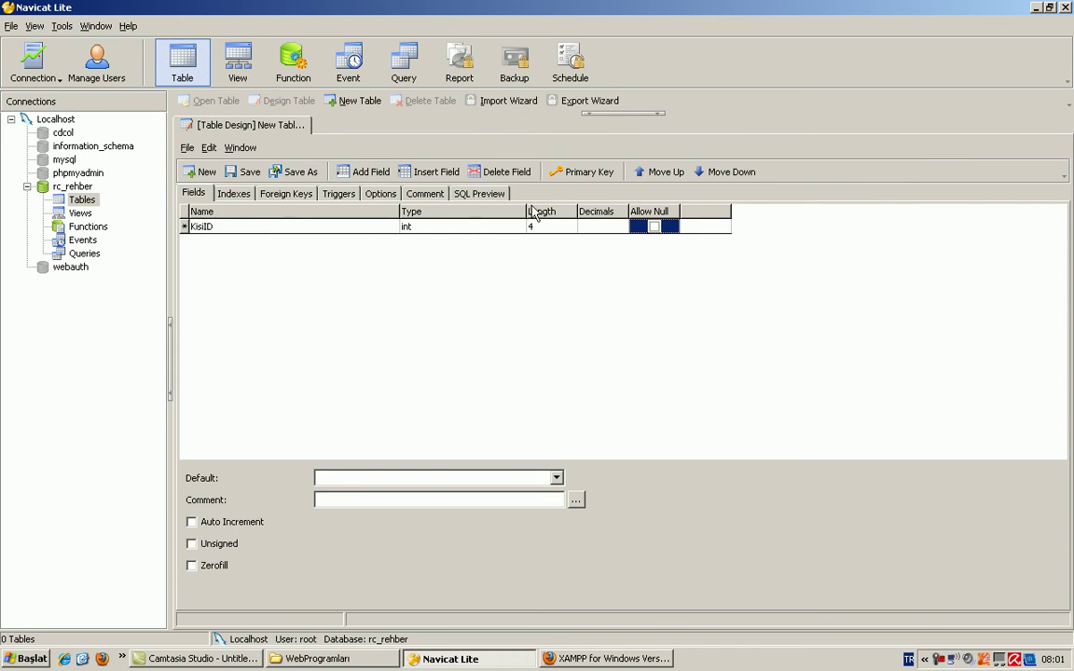
Step: Make KisiID the auto-incrementing primary key with length 4
left_click(584, 174)
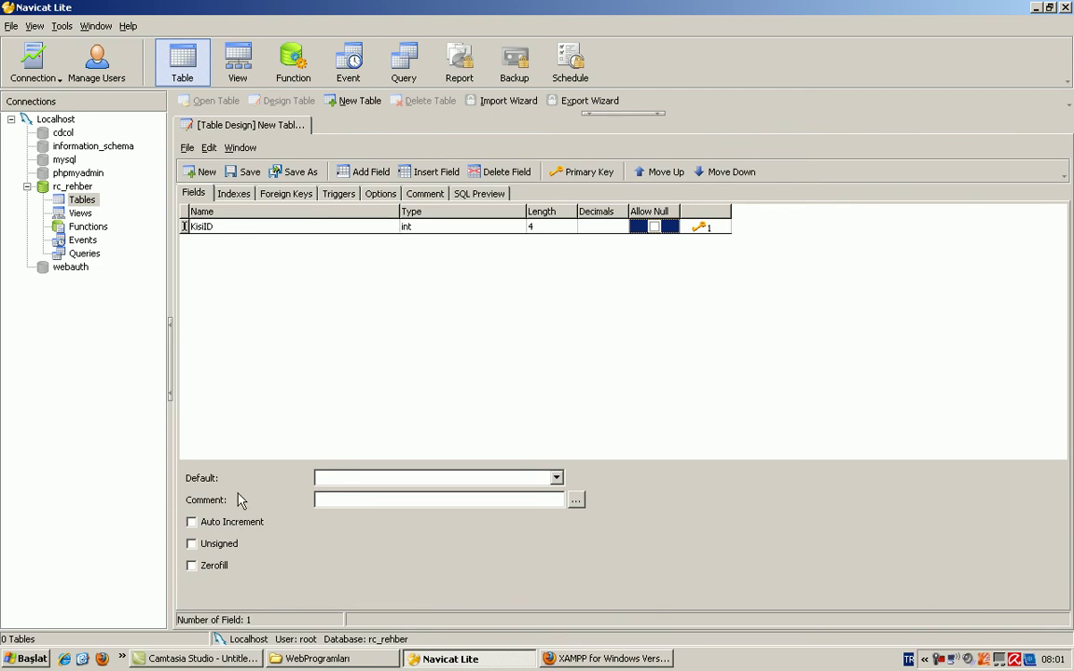
left_click(192, 523)
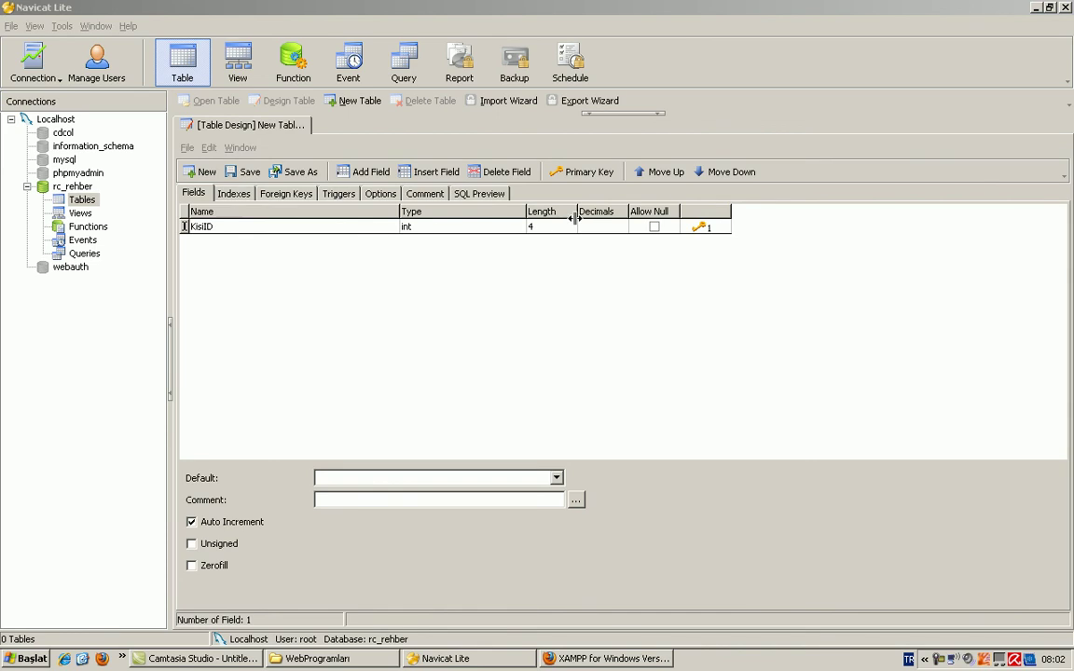
left_click(443, 228)
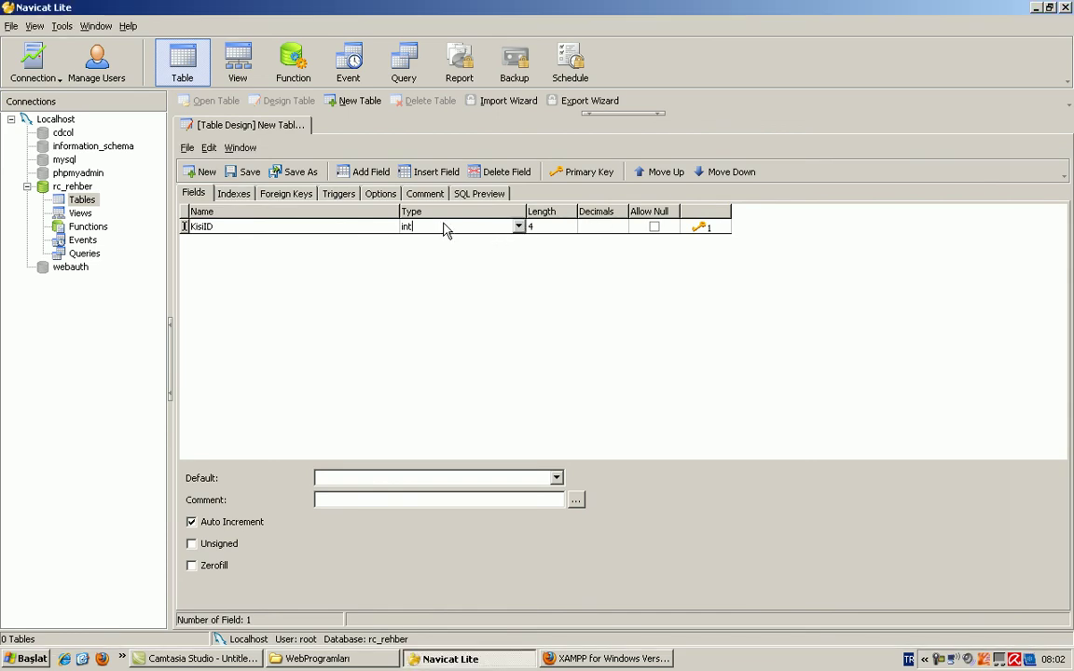
left_click(531, 229)
type("4")
key("Tab")
key("Tab")
key("Tab")
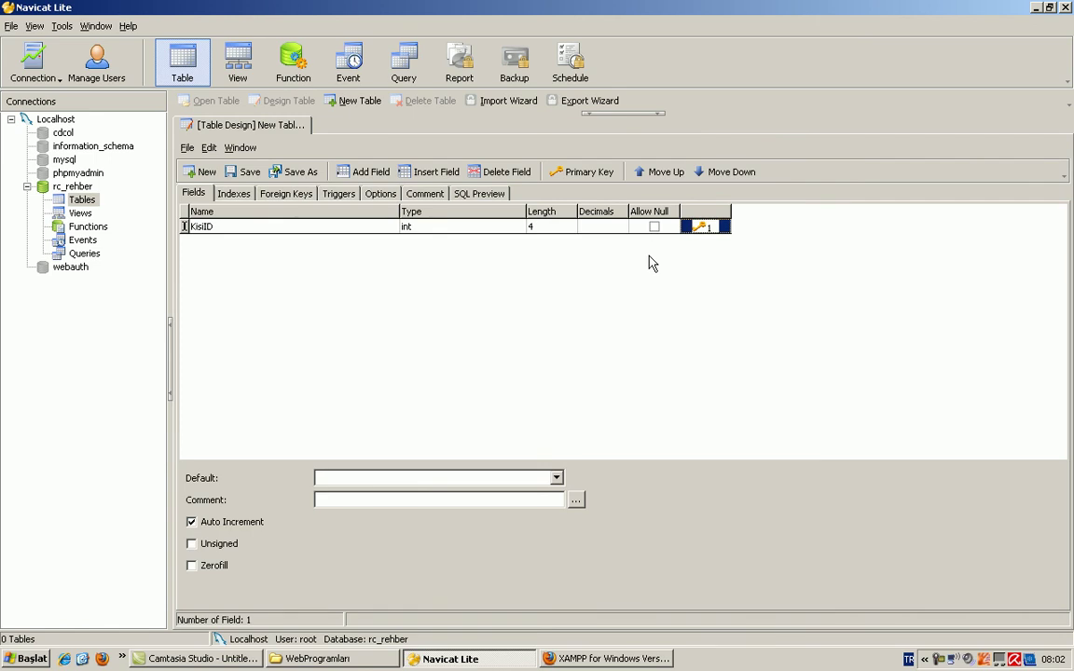
key("Tab")
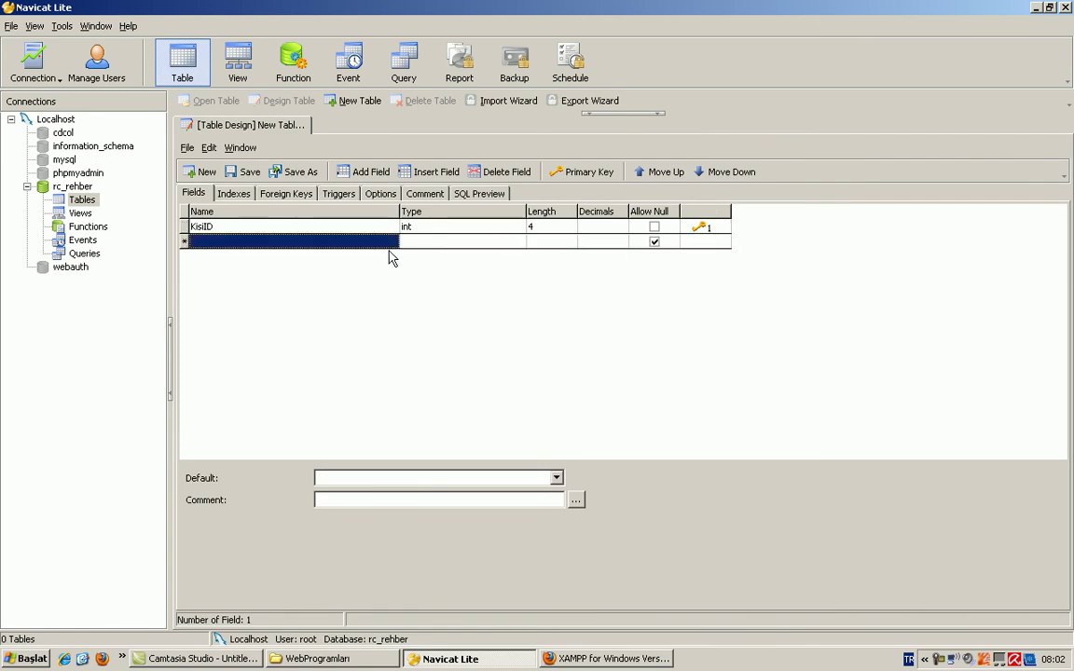
Step: Try adding and inserting empty field rows, deleting the extra one to keep only KisiID
left_click(341, 226)
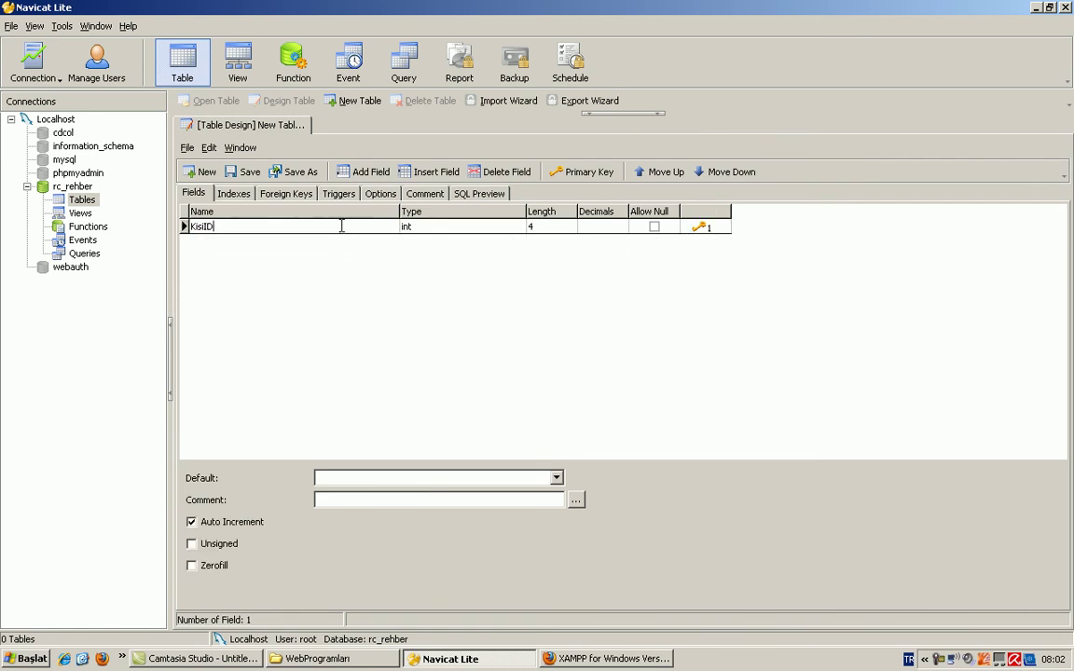
left_click(370, 175)
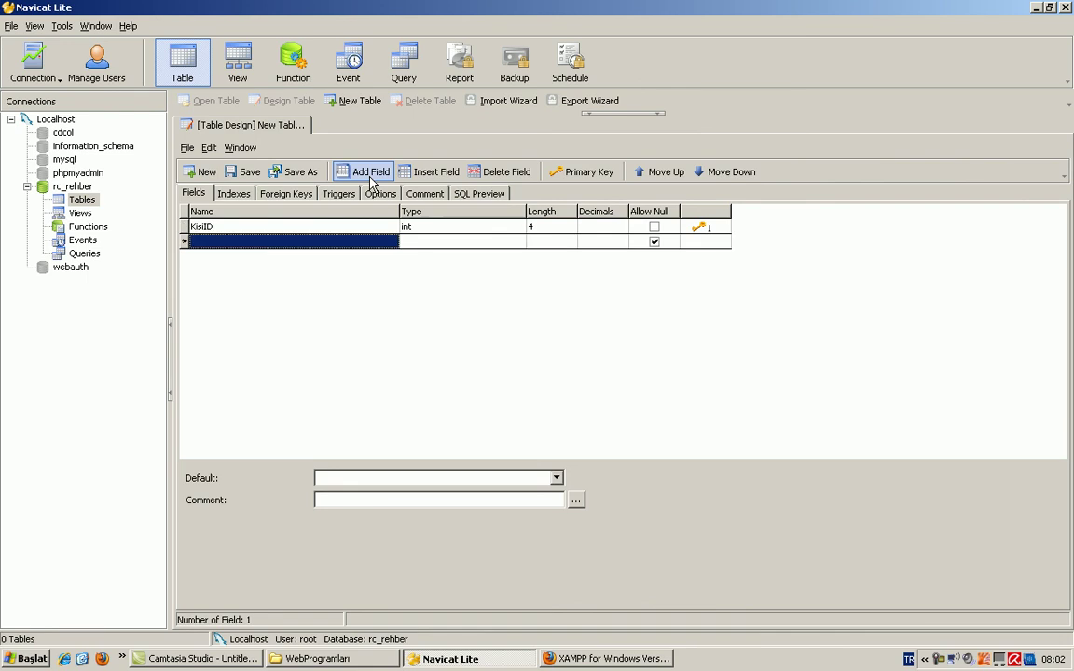
left_click(290, 226)
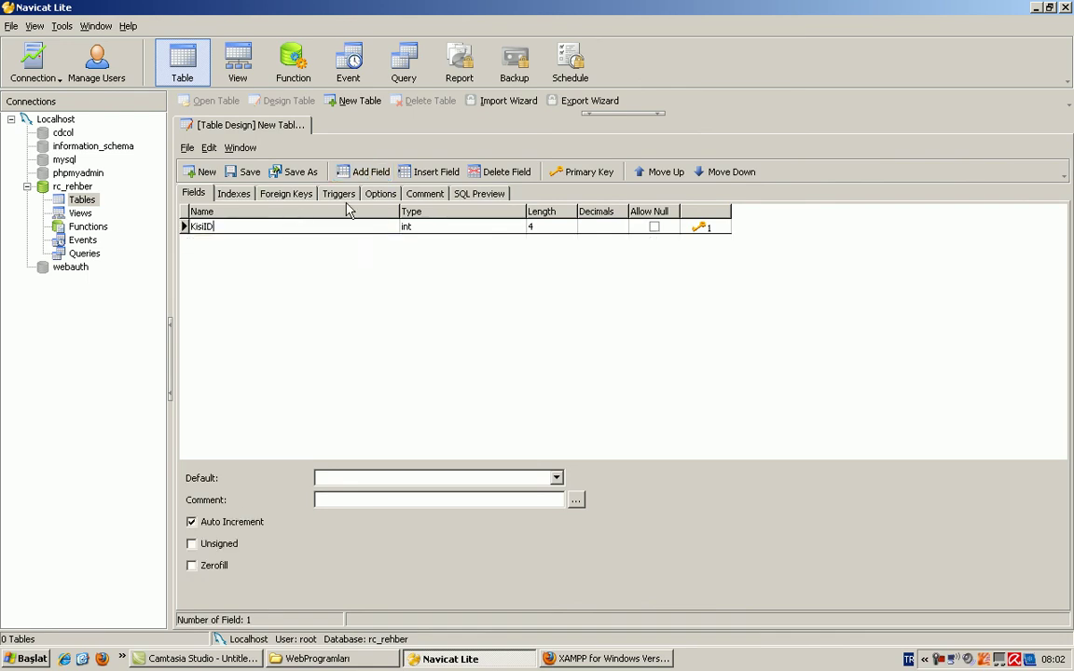
left_click(436, 173)
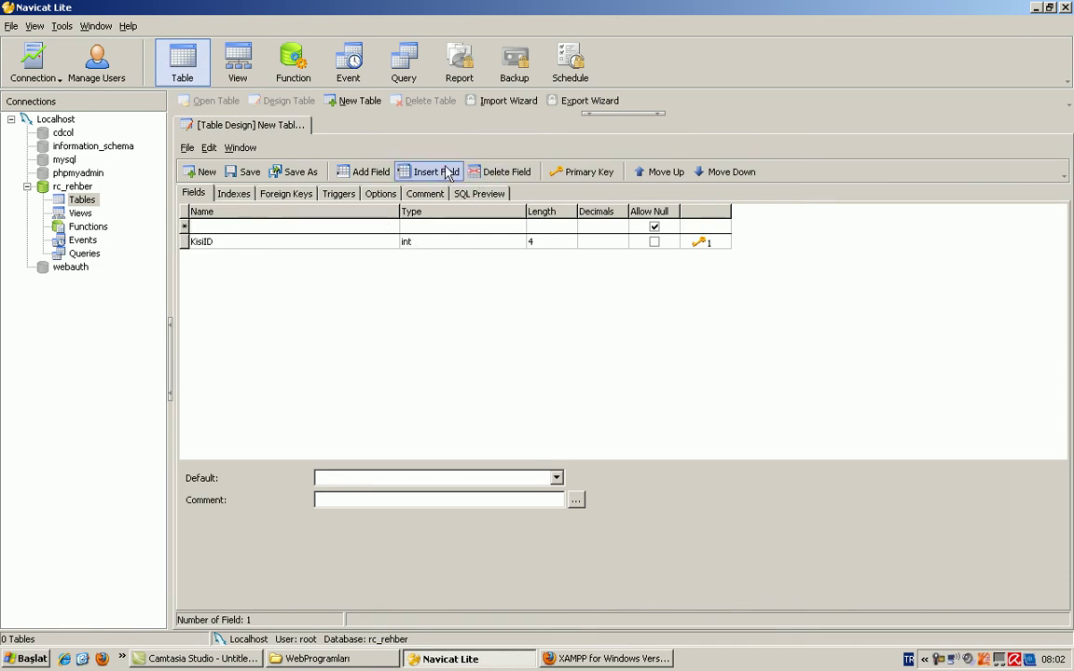
left_click(498, 172)
left_click(503, 361)
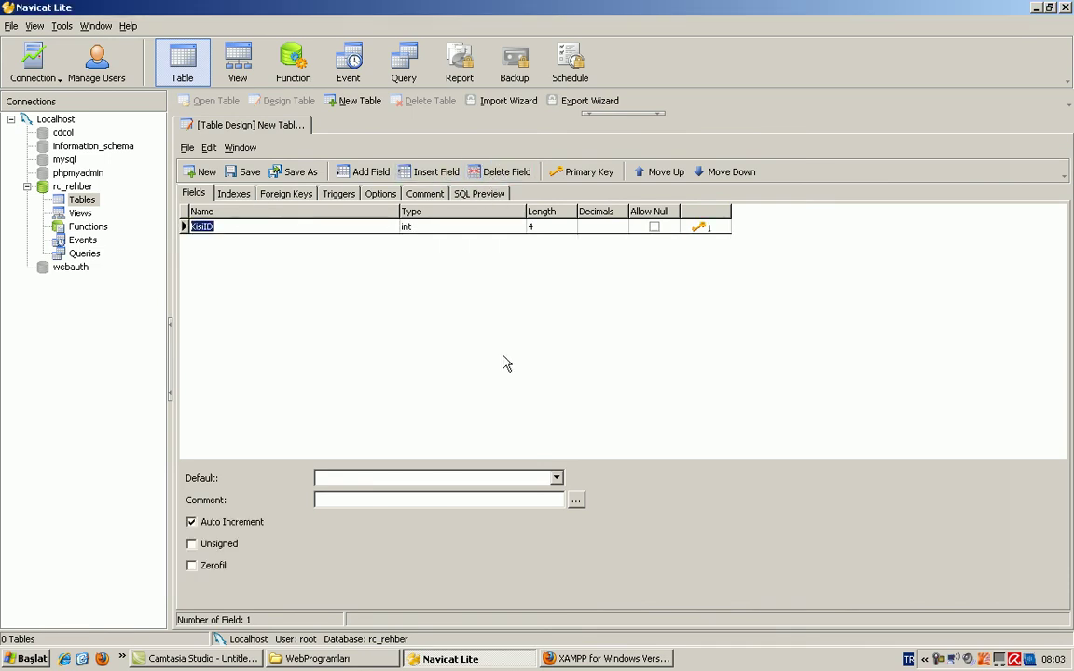
left_click(185, 226)
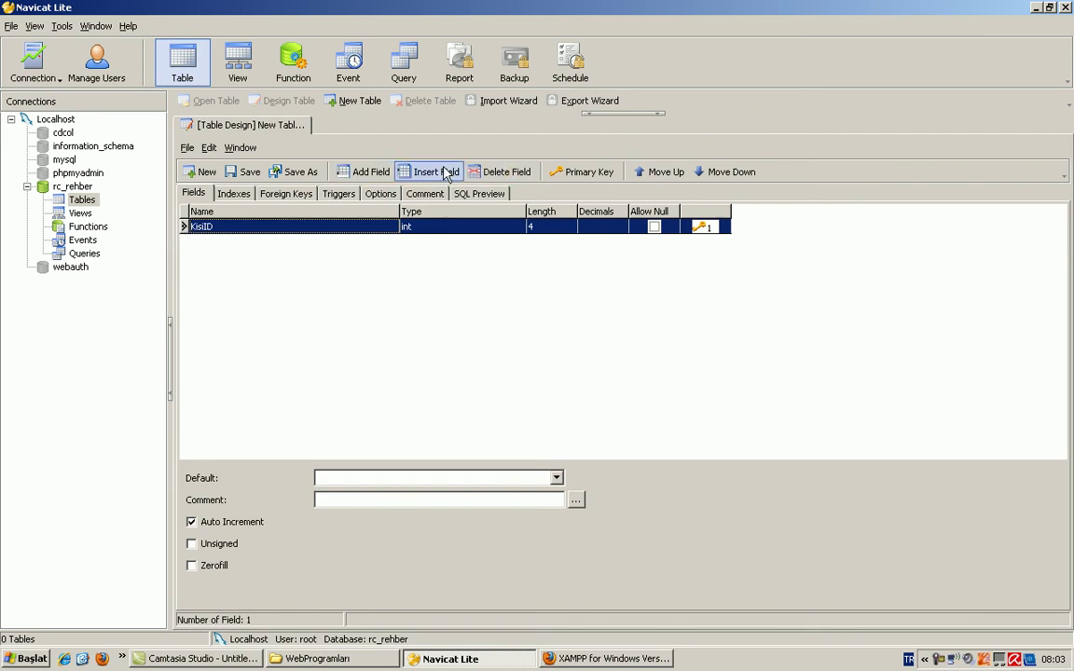
left_click(312, 288)
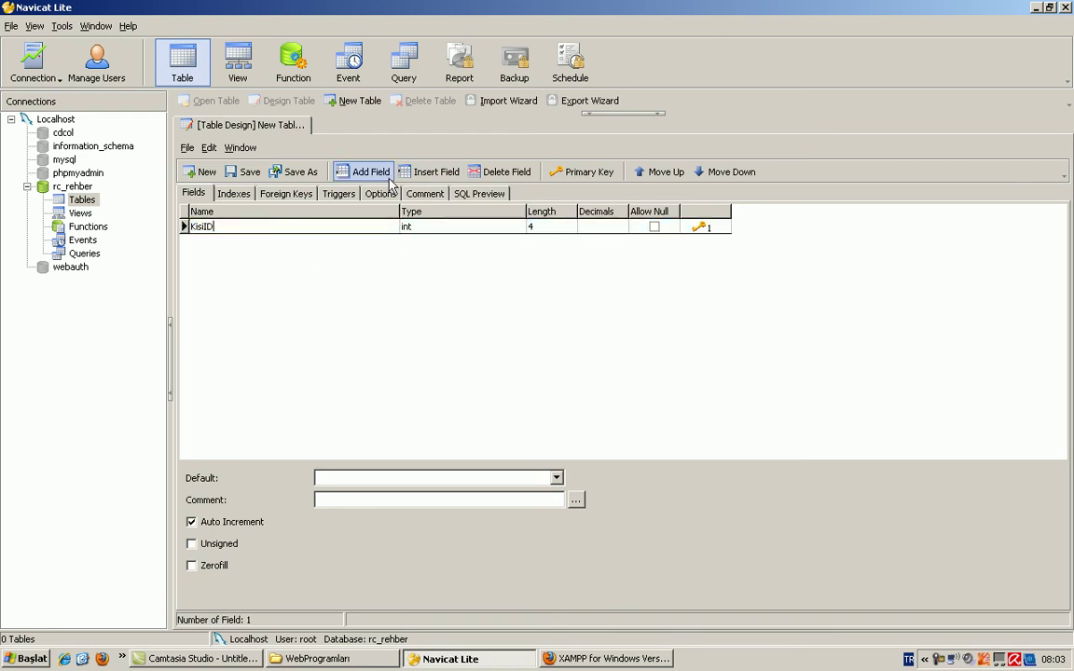
left_click(358, 172)
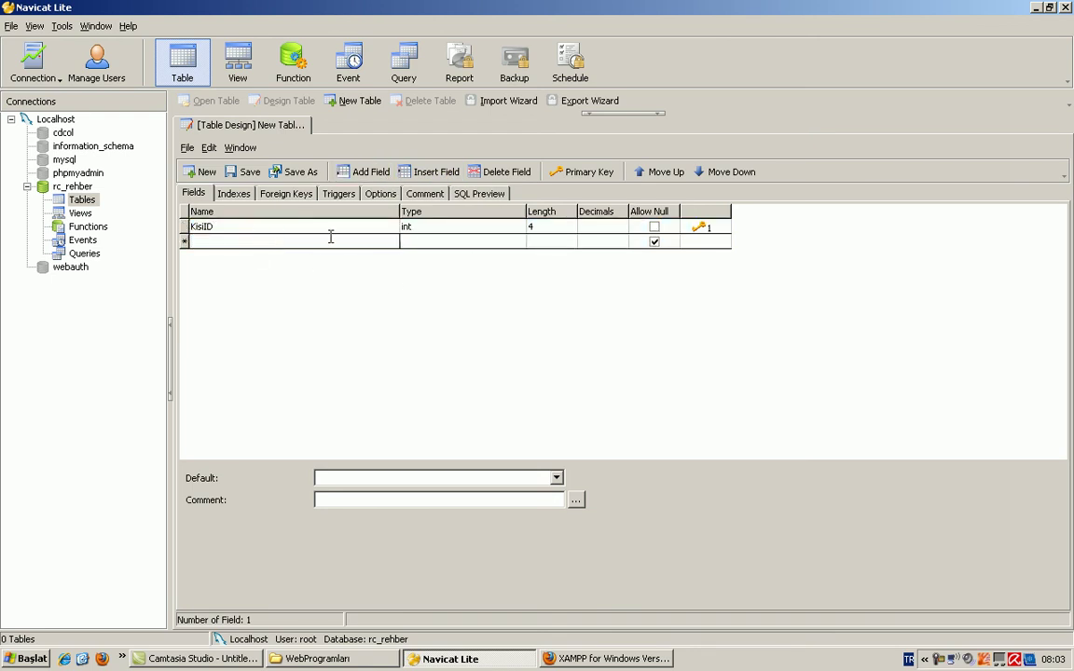
Step: Add the field Adi as varchar with length 25, disallowing null
type("Ki")
type("Adi")
key("Tab")
type("va")
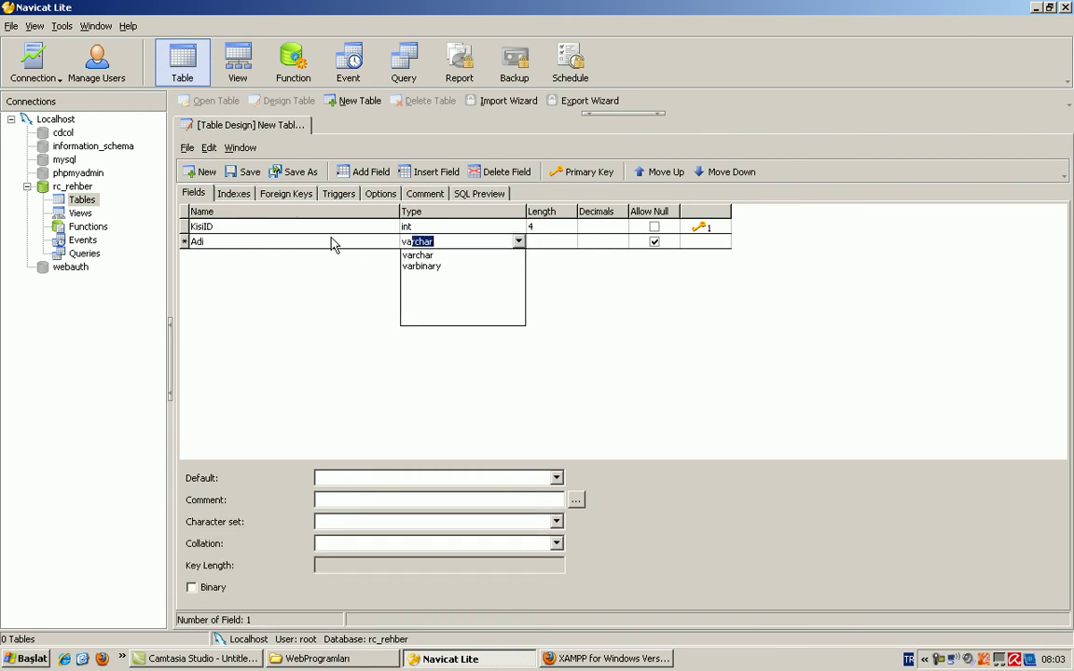
key("Return")
left_click(438, 241)
double_click(411, 242)
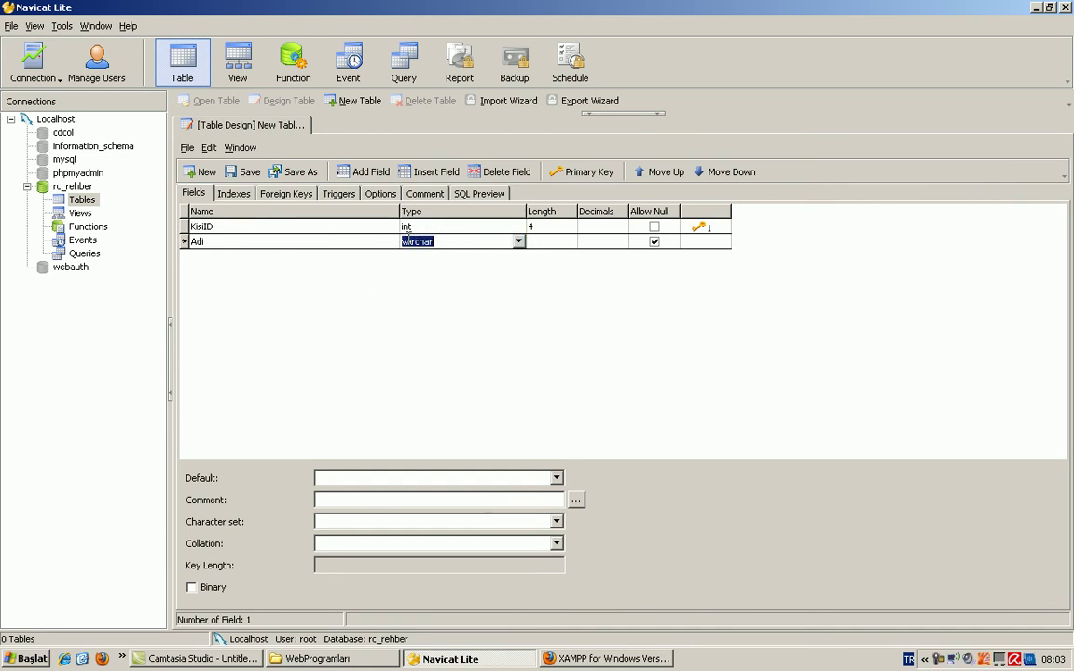
left_click(542, 242)
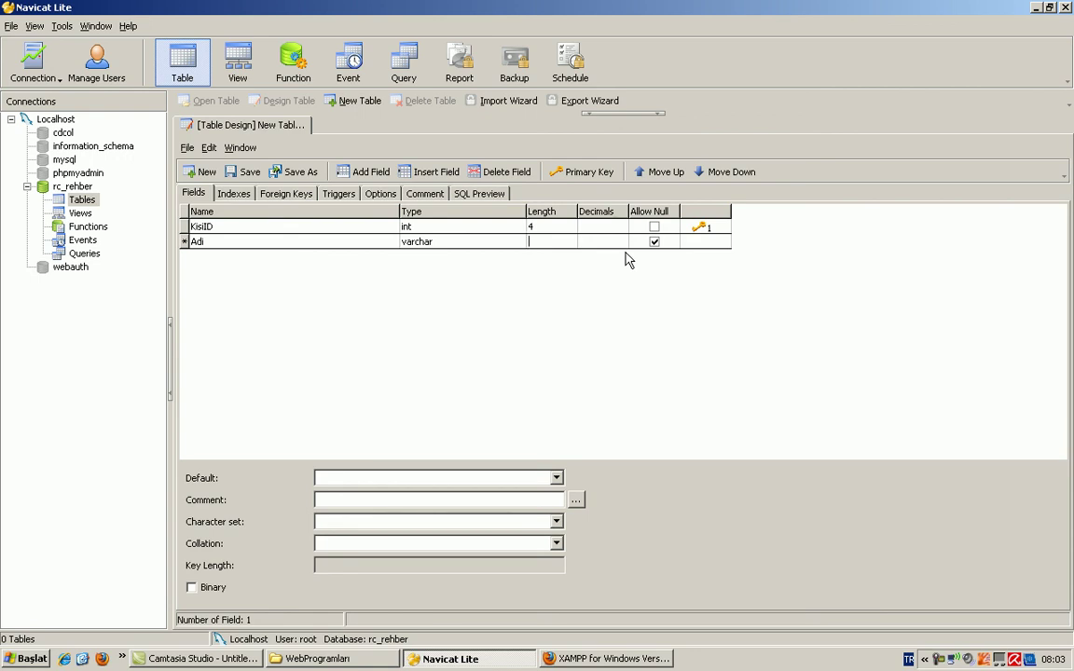
type("25")
left_click(654, 243)
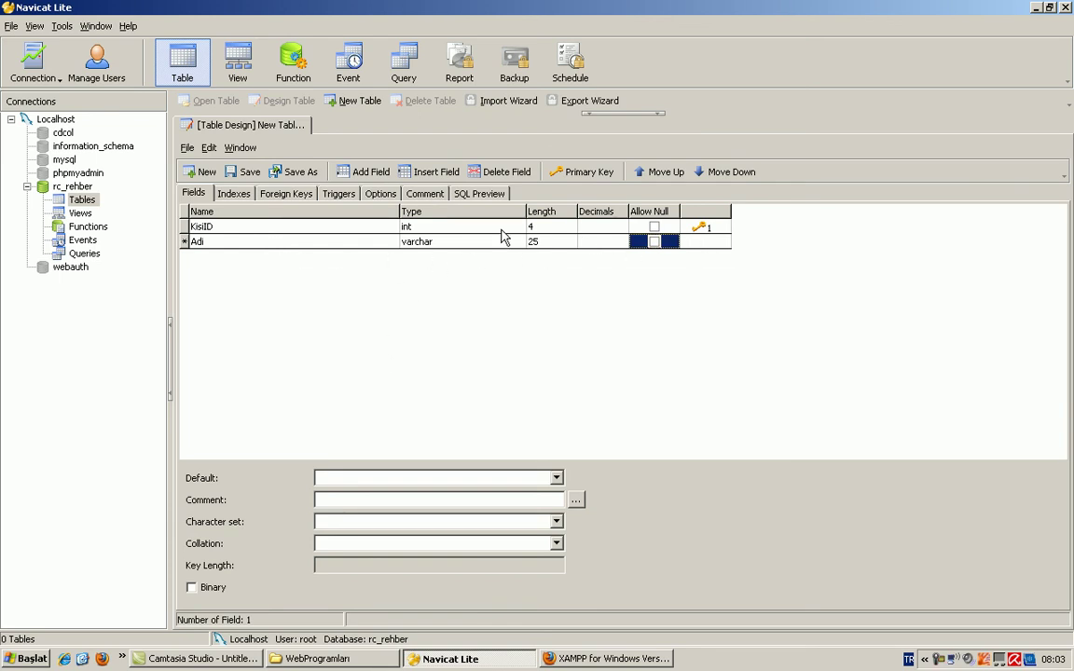
left_click(343, 475)
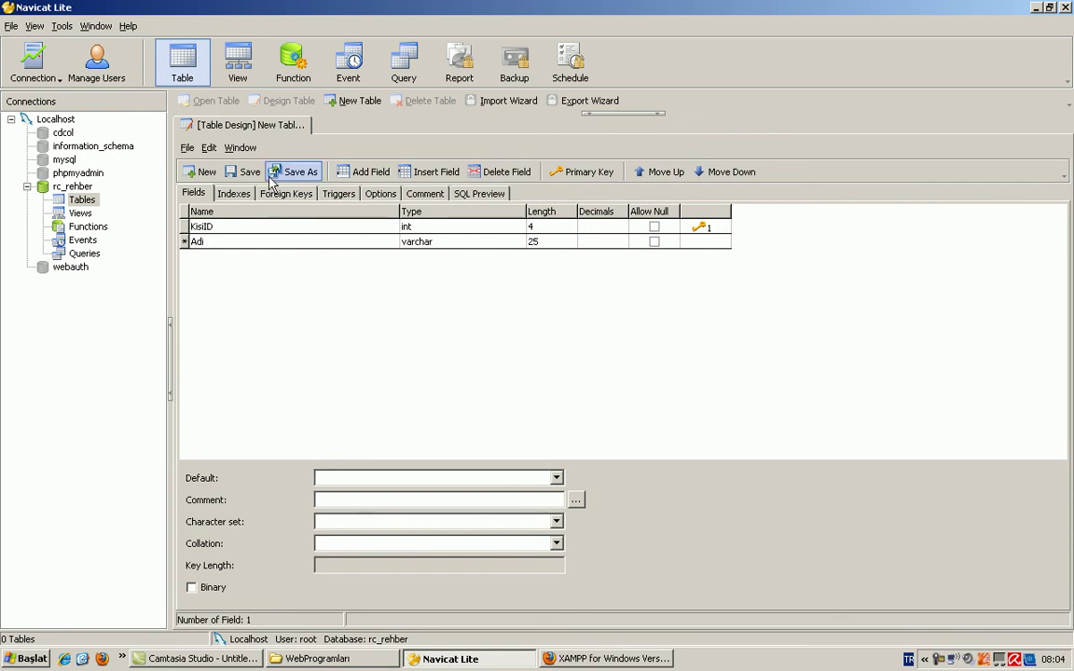
left_click(370, 171)
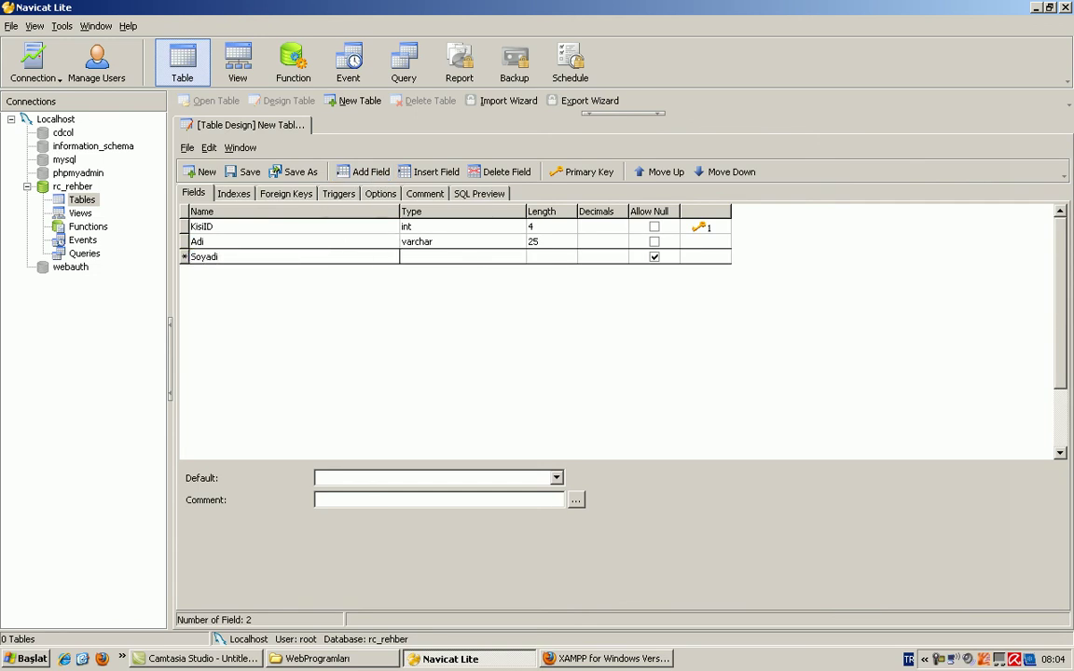
Step: Give the Soyadi field type varchar and an initial length of 50
left_click(418, 257)
type("varchar")
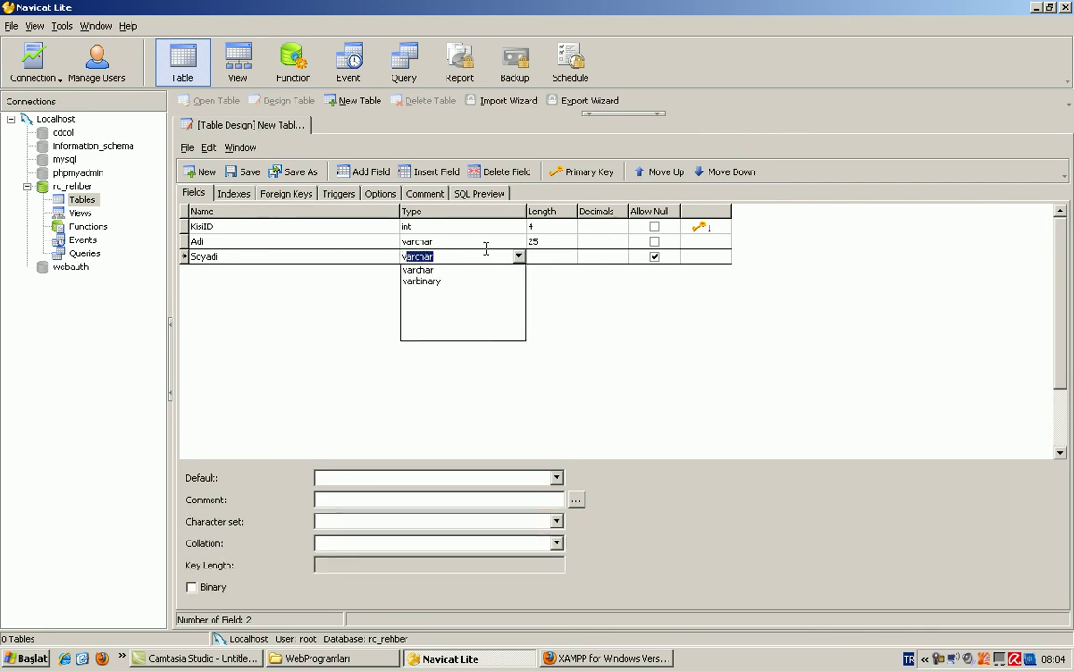
key("End")
key("Return")
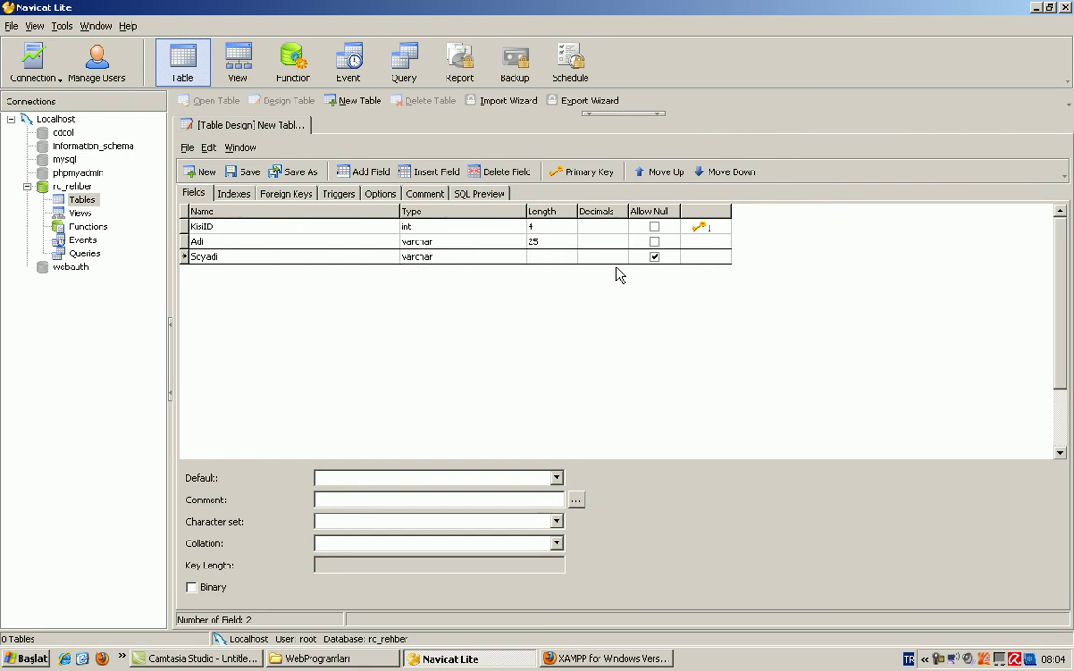
key("Tab")
type("50")
Step: Change Adi's length to 50 and Soyadi's length to 30
left_click(535, 241)
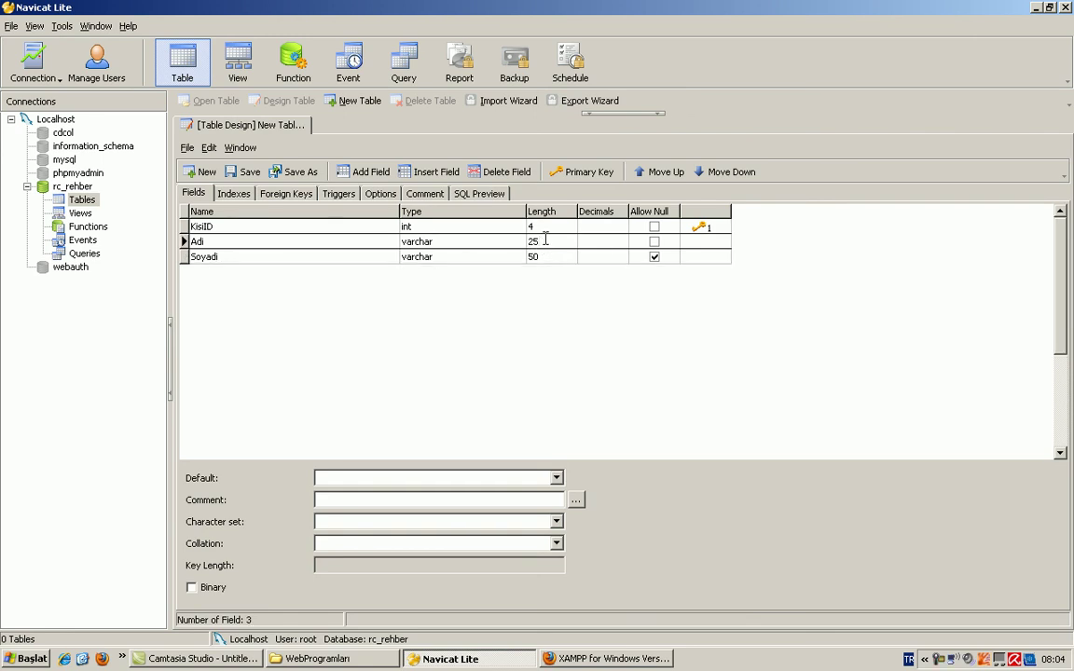
type("50")
left_click(559, 256)
key("BackSpace")
key("BackSpace")
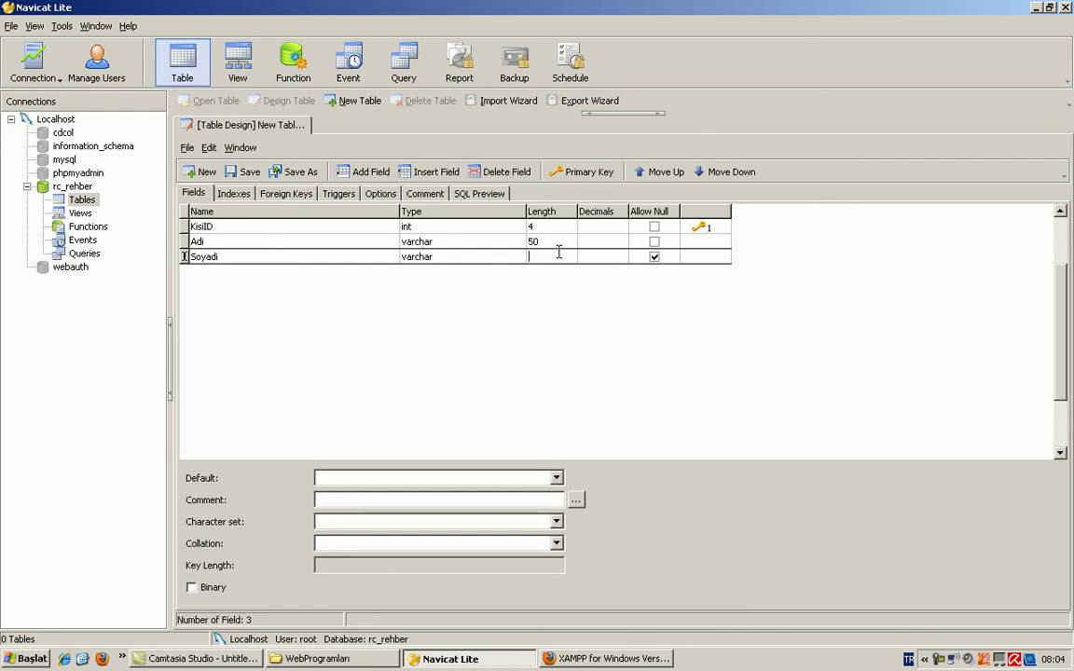
type("30")
Step: Make the Soyadi field disallow null values
left_click(655, 259)
left_click(654, 258)
left_click(655, 258)
left_click(654, 258)
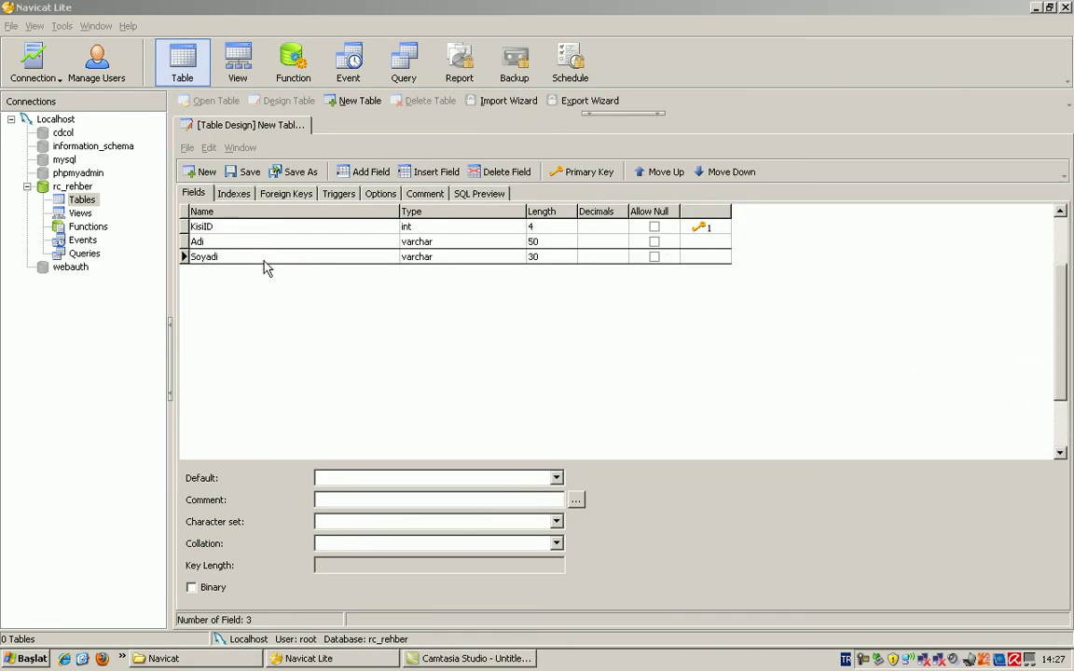
left_click(355, 173)
Step: Add a nullable varchar field Eposta of length 100, then save the table design
type("Eposta")
key("Tab")
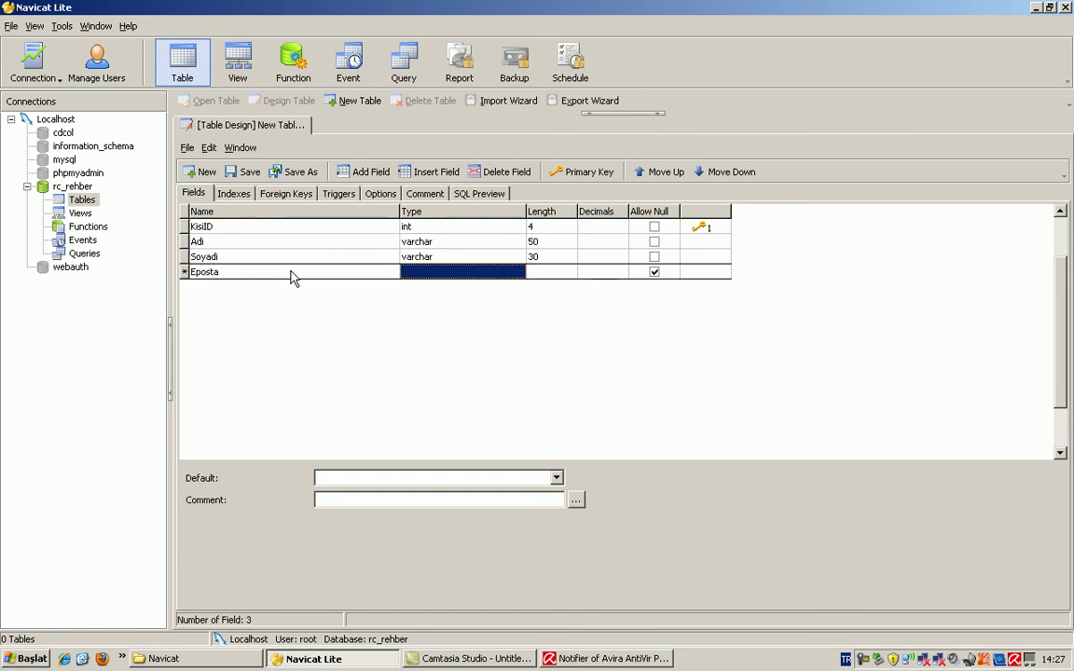
type("varchar")
key("Tab")
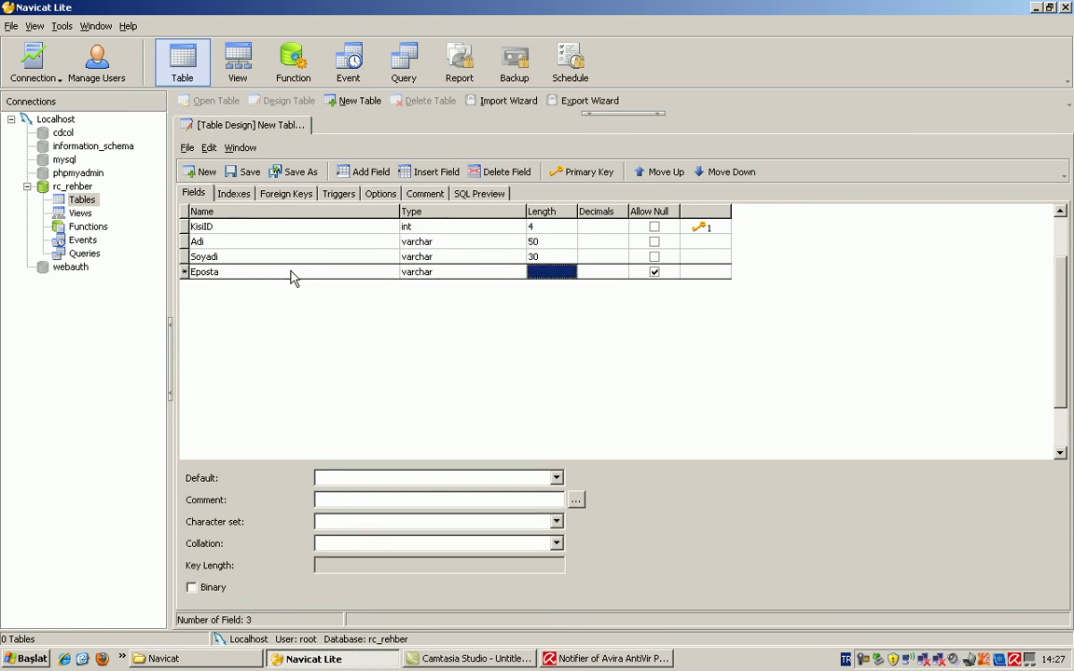
type("100")
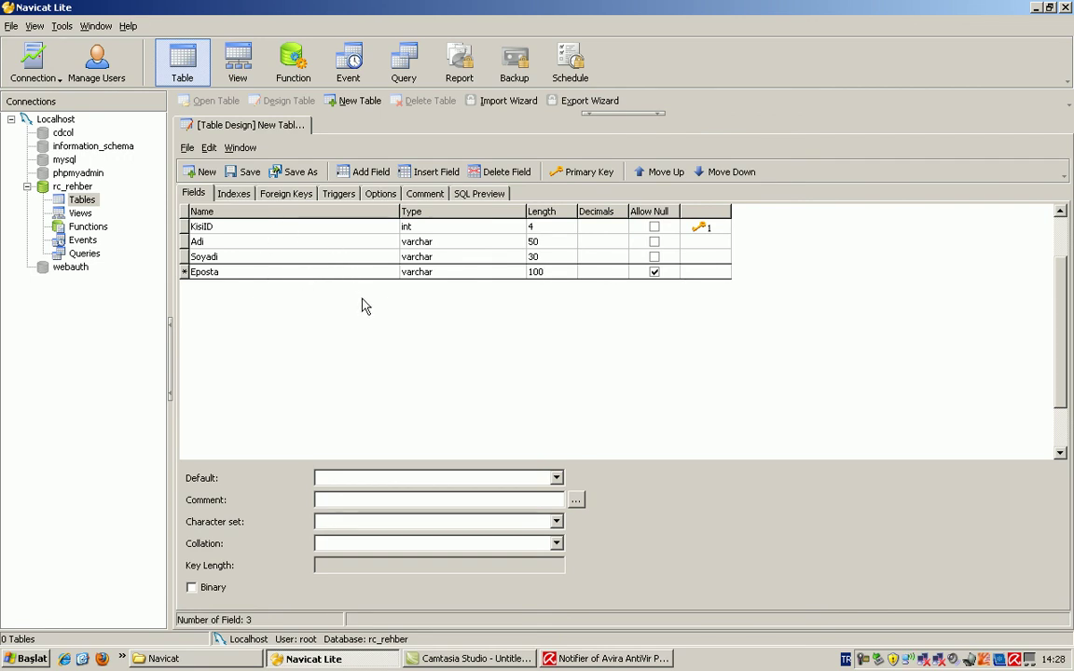
left_click(245, 175)
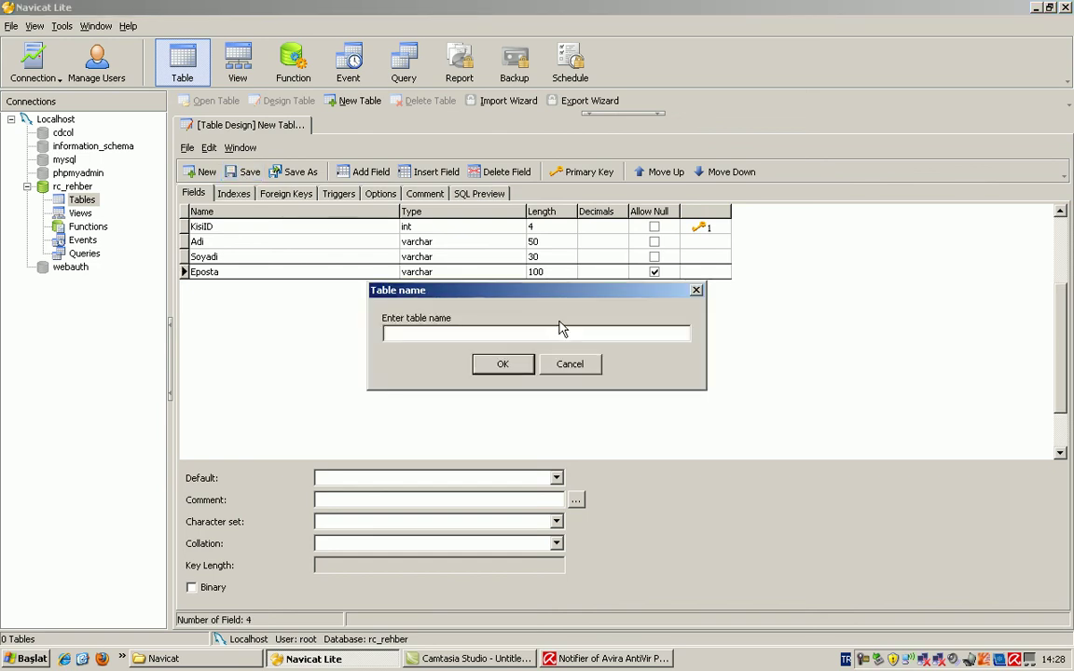
Step: Save the new table as rc_rehber_kisi, then bring up the design tab's closing options
type("rc")
type("_rehber_kisi")
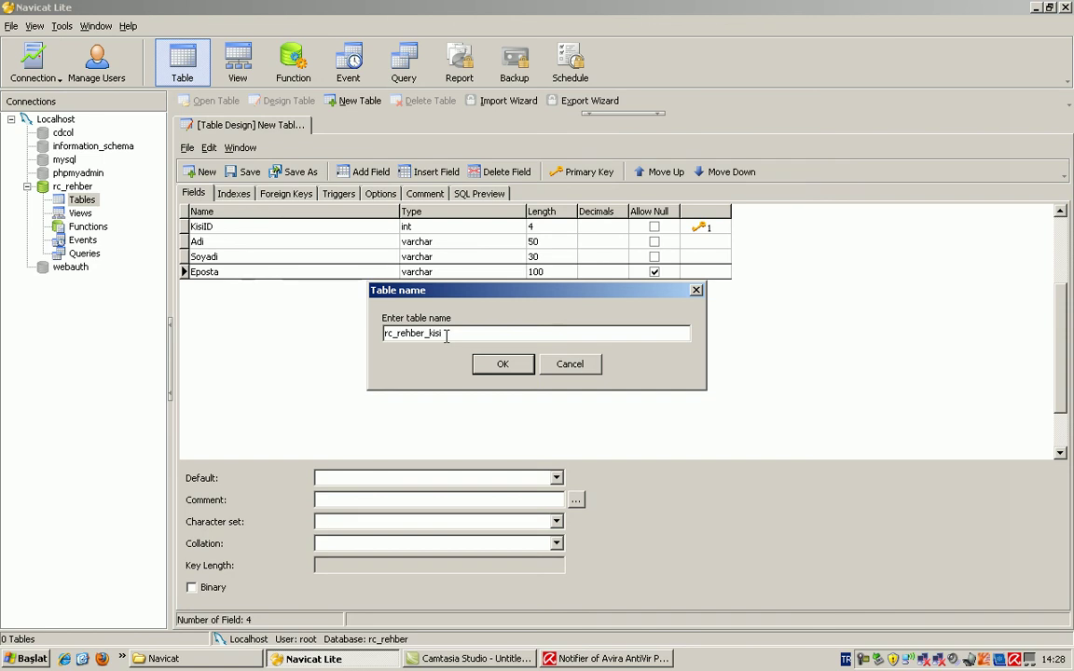
double_click(506, 333)
left_click(506, 333)
double_click(506, 332)
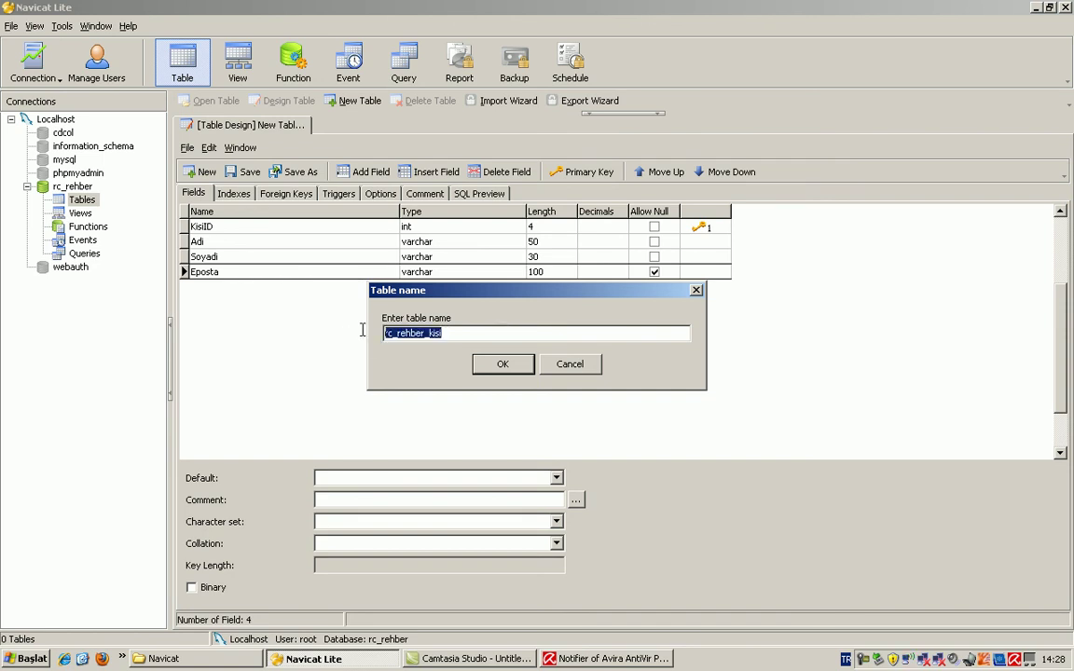
left_click(503, 366)
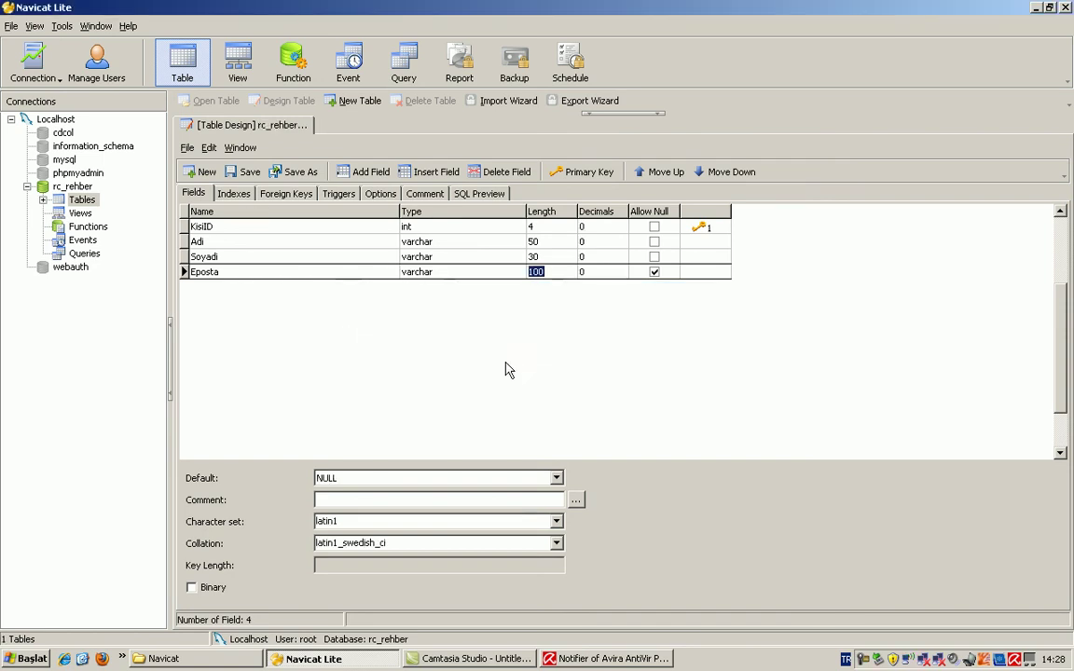
left_click(86, 189)
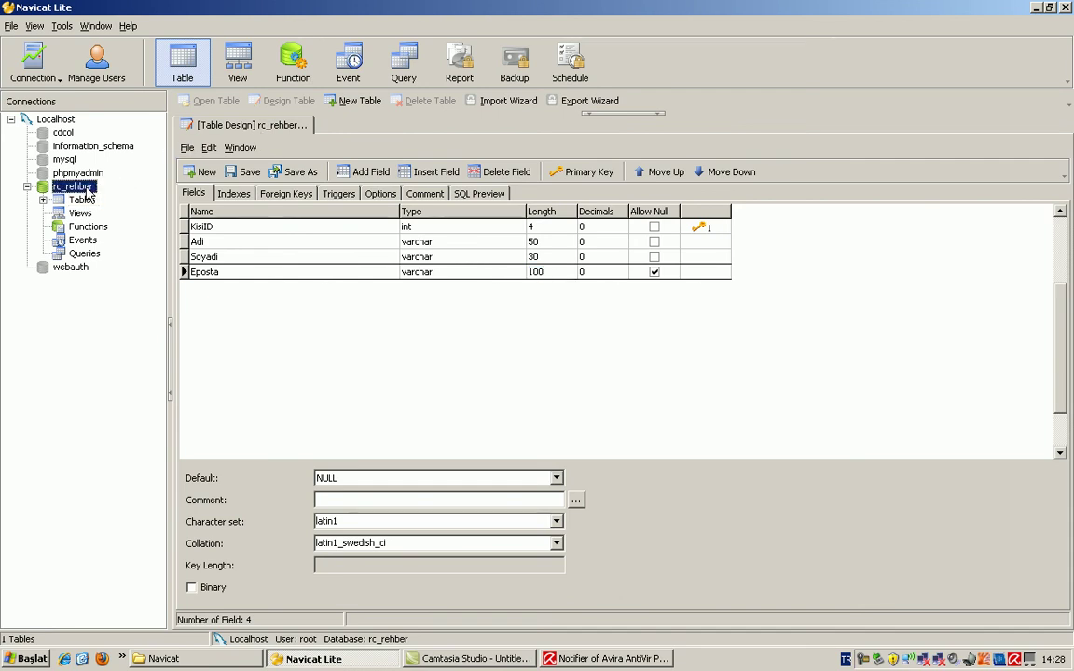
right_click(232, 129)
Step: Close the table design and bring up the actions for rc_rehber_kisi in rc_rehber's Tables list
left_click(242, 138)
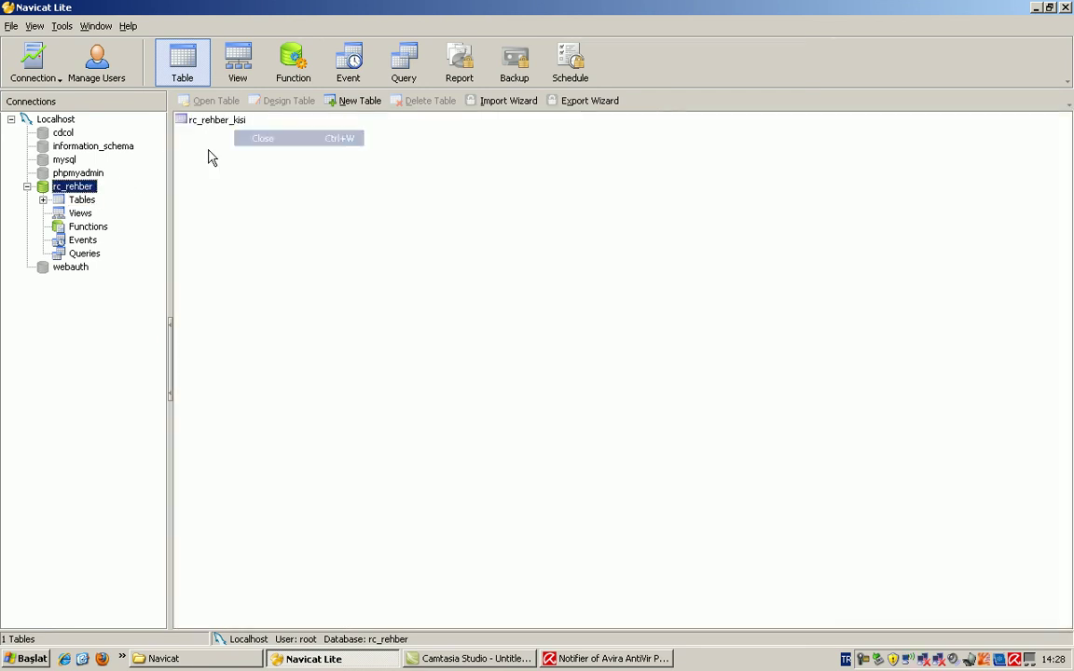
key("Down")
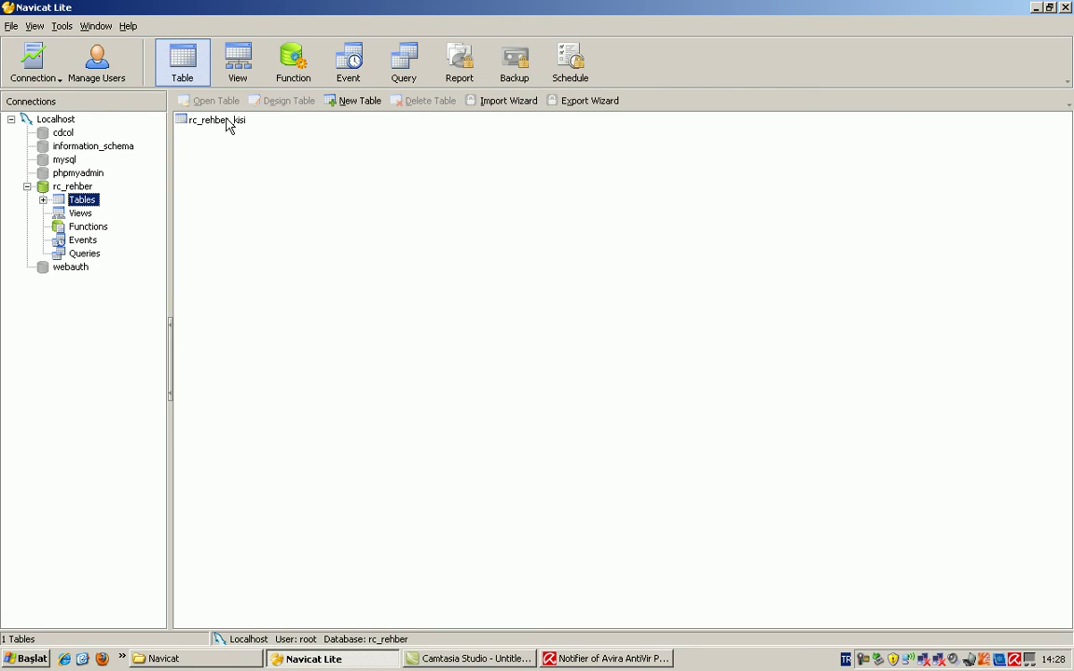
right_click(228, 126)
Step: Open rc_rehber_kisi's data and enter the first record's first name, surname and contact e-mail
left_click(259, 128)
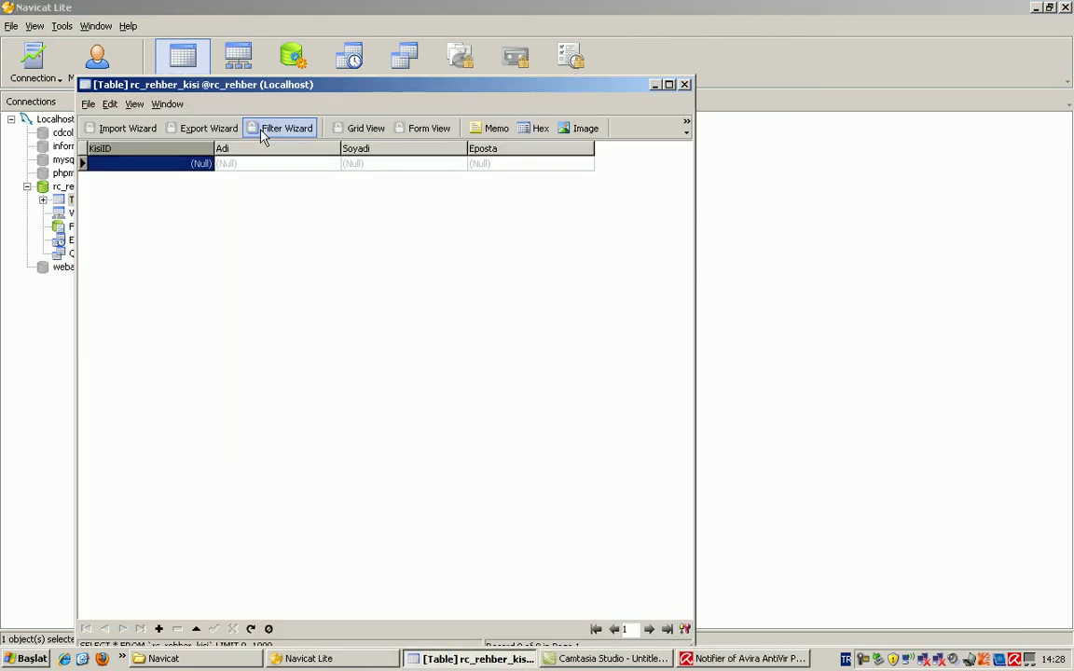
left_click_drag(290, 83, 457, 125)
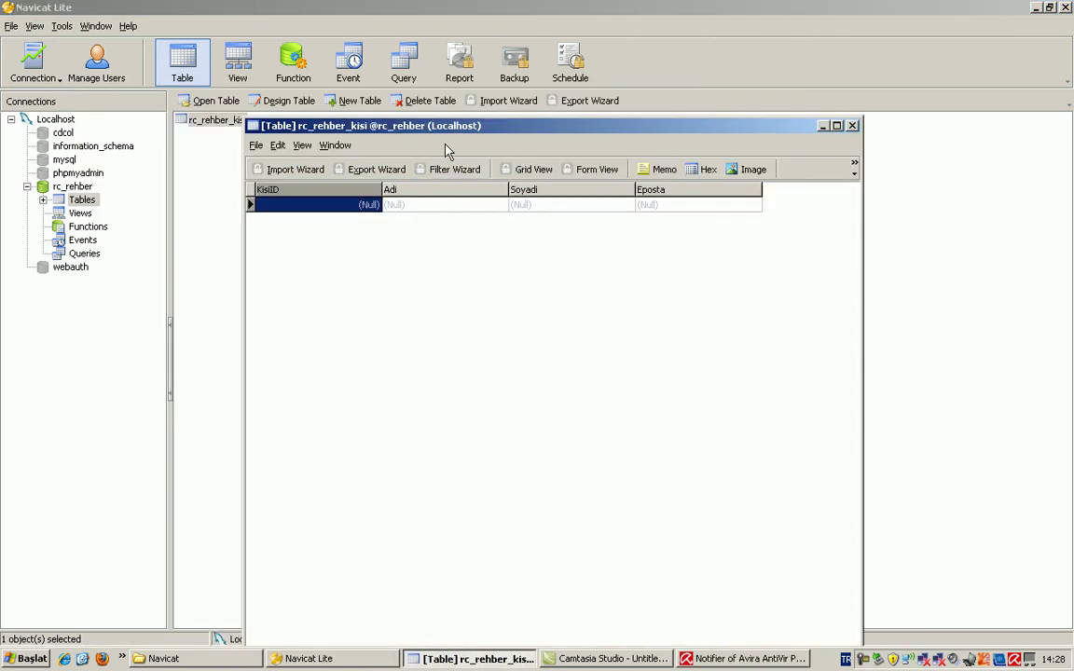
left_click(415, 155)
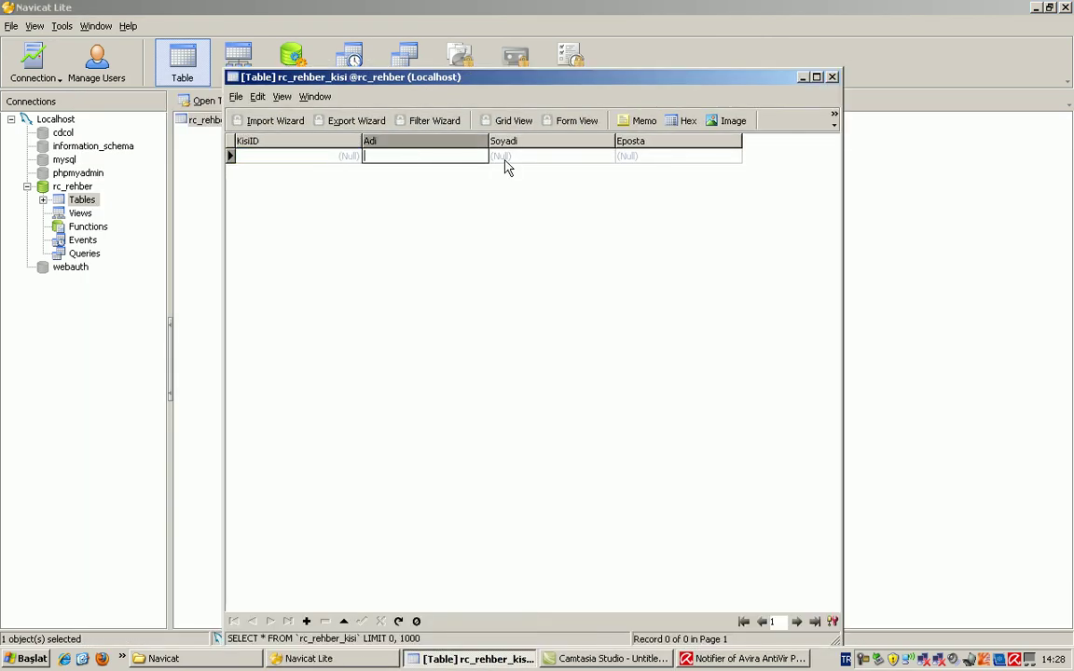
type("RC")
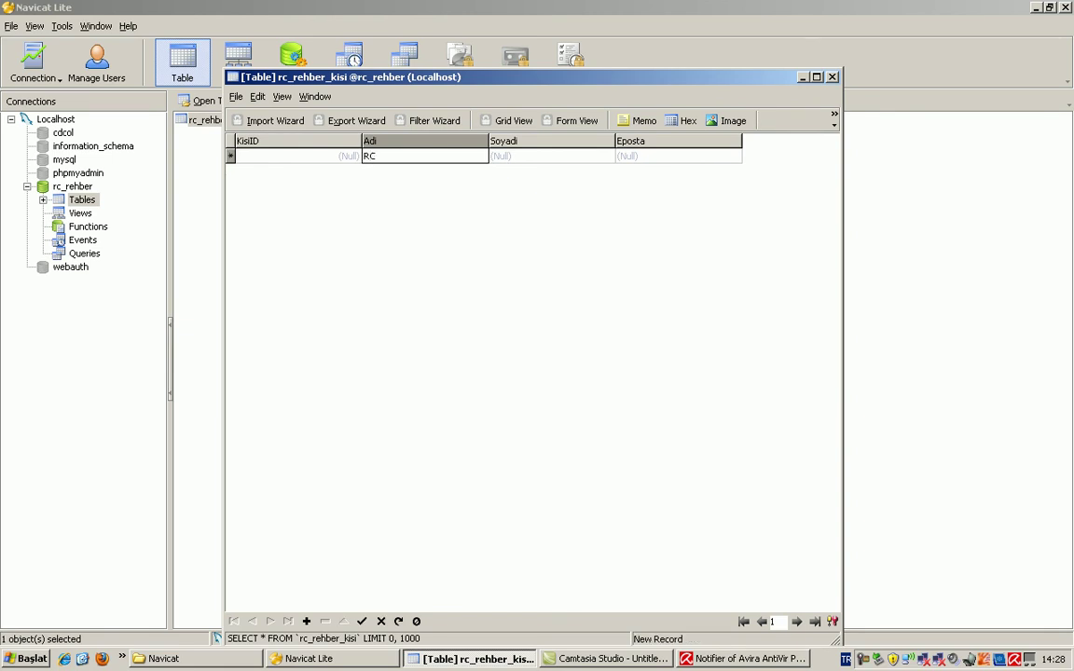
key("Tab")
type("Egitim")
key("Tab")
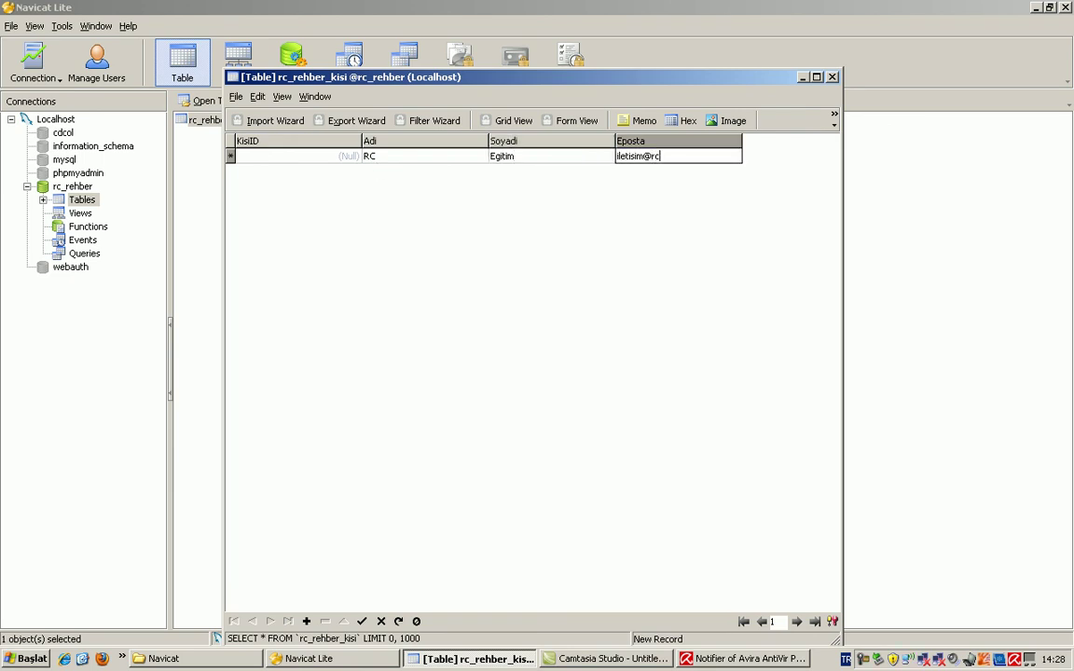
Step: Post the first record as KisiID 1 and start a new empty row
left_click_drag(509, 80, 511, 64)
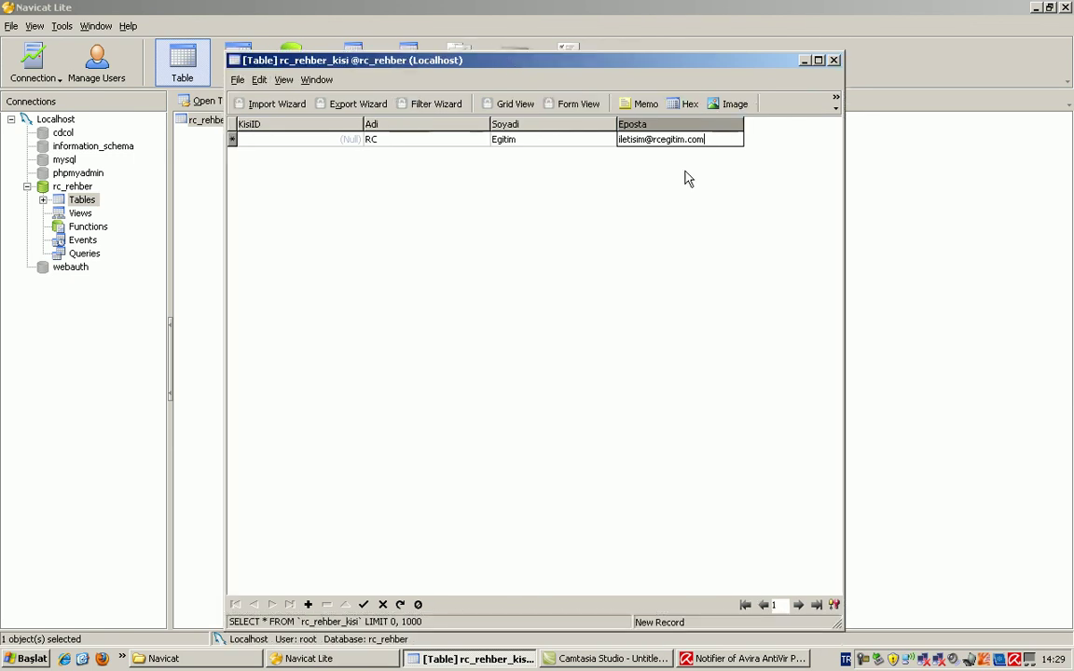
left_click(365, 605)
left_click(364, 606)
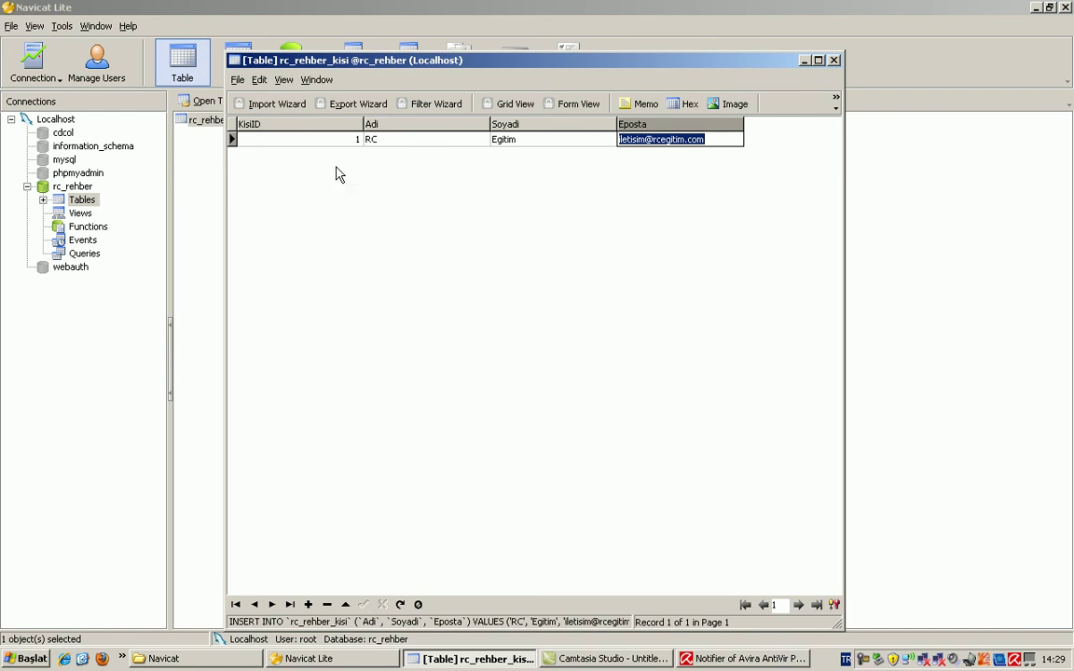
left_click(717, 141)
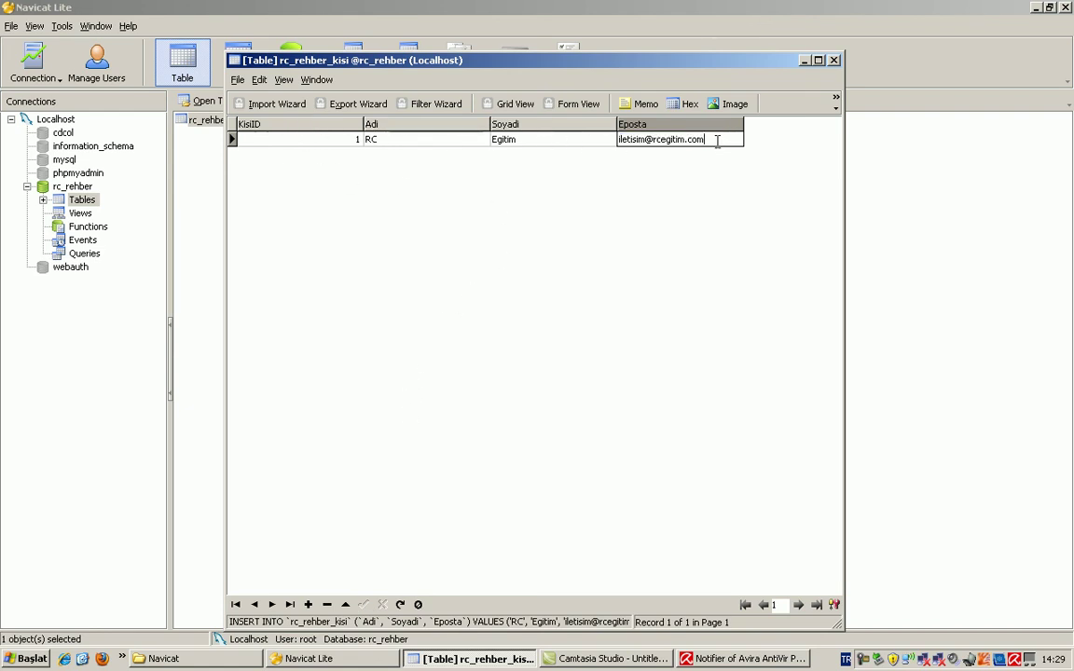
key("Tab")
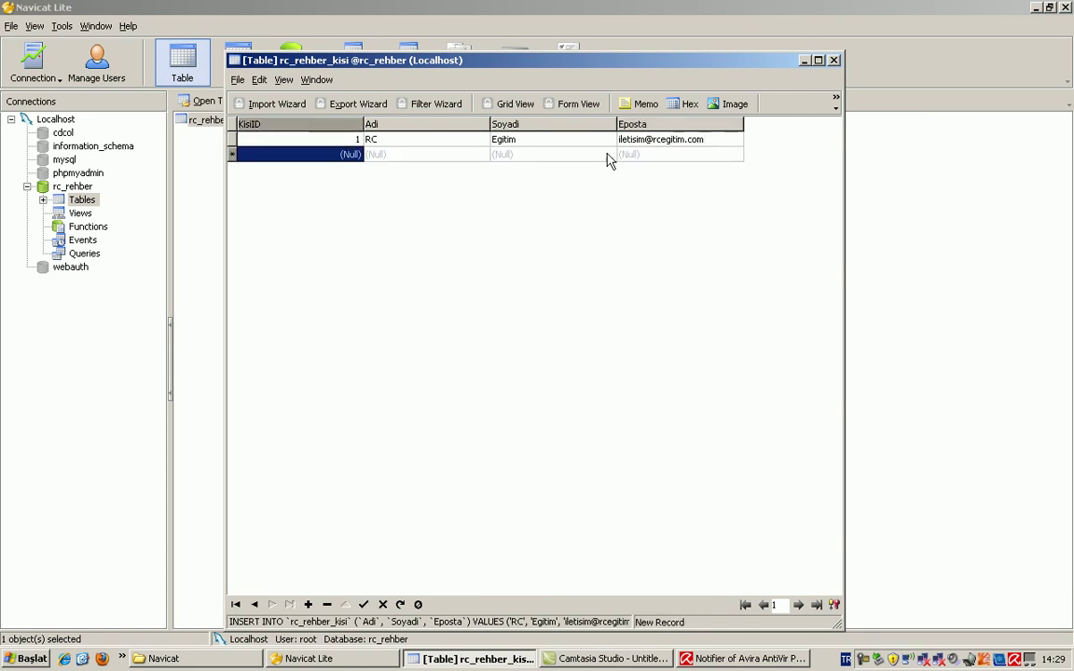
Step: Fill the second row's first name, surname and e-mail, and post it as KisiID 2
left_click(421, 152)
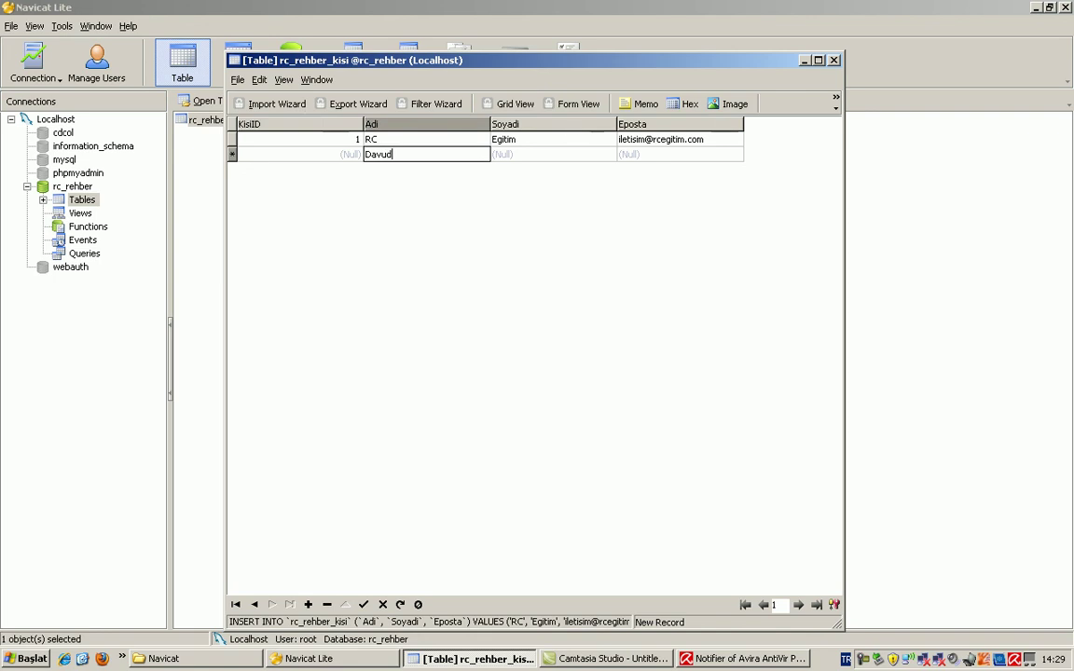
key("Tab")
type("Res")
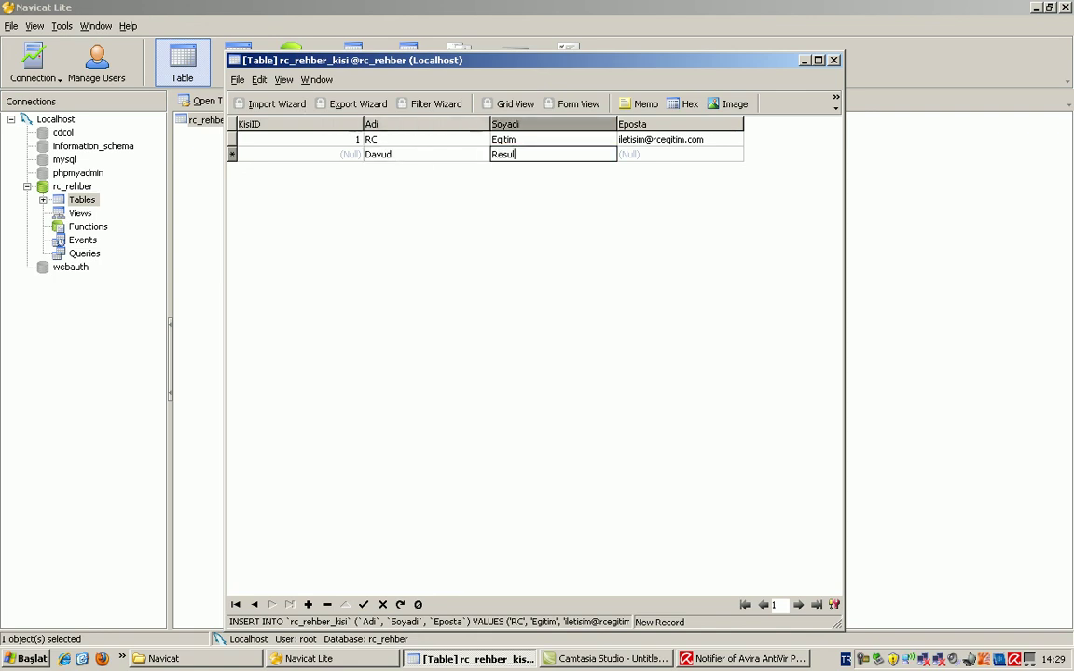
key("Tab")
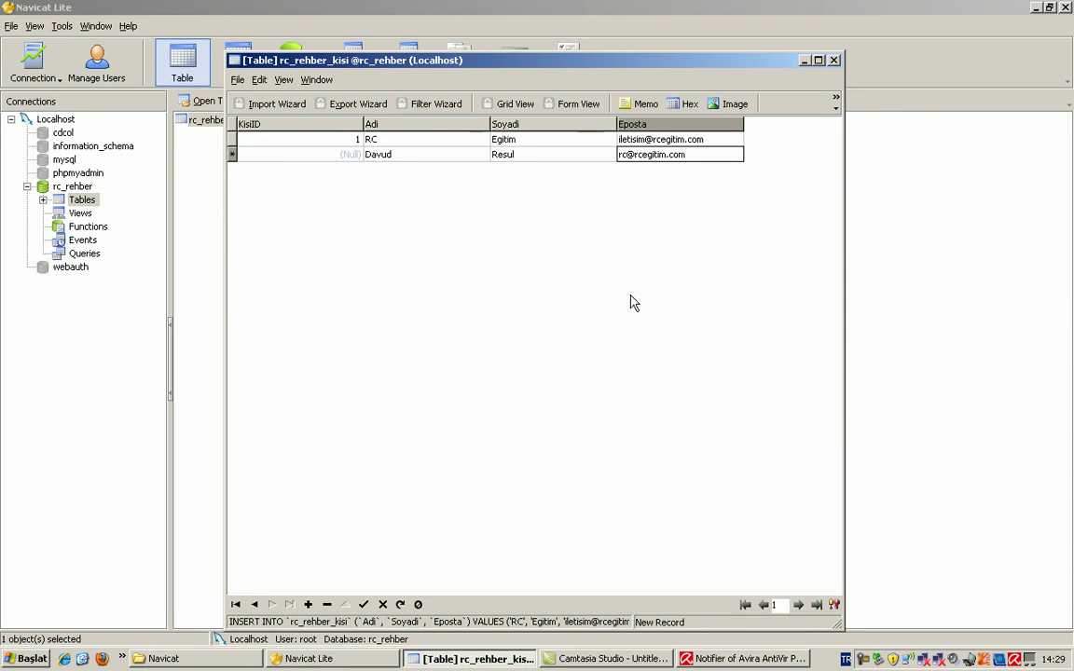
key("Down")
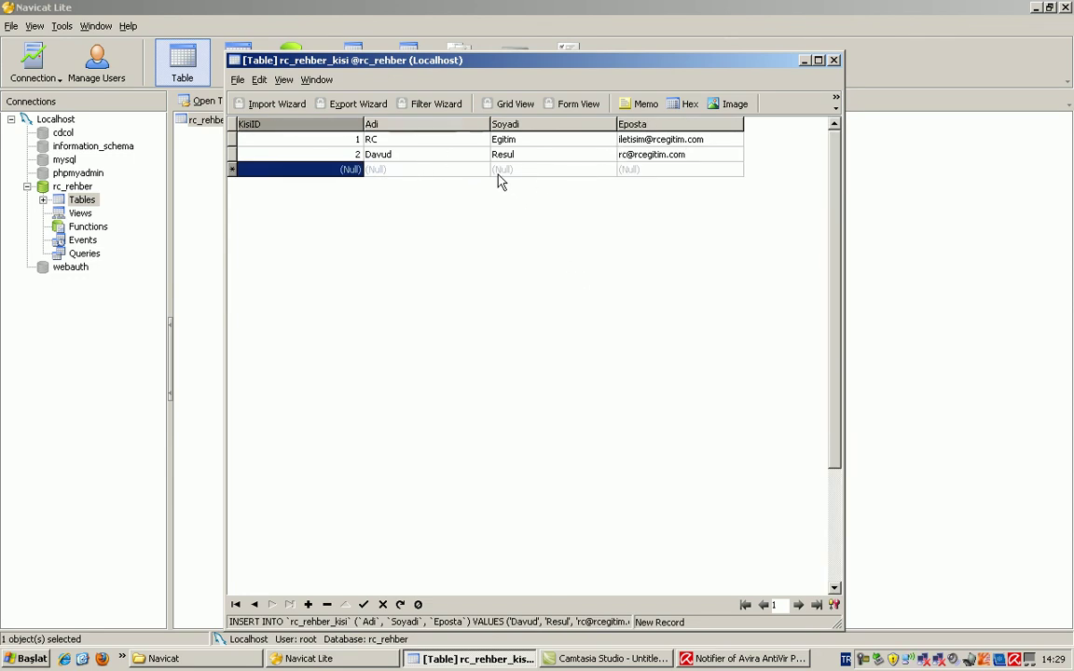
Step: Enter a third record with Adi, Soyadi and a sample e-mail, post it, and select row 3
left_click(447, 173)
type("IA")
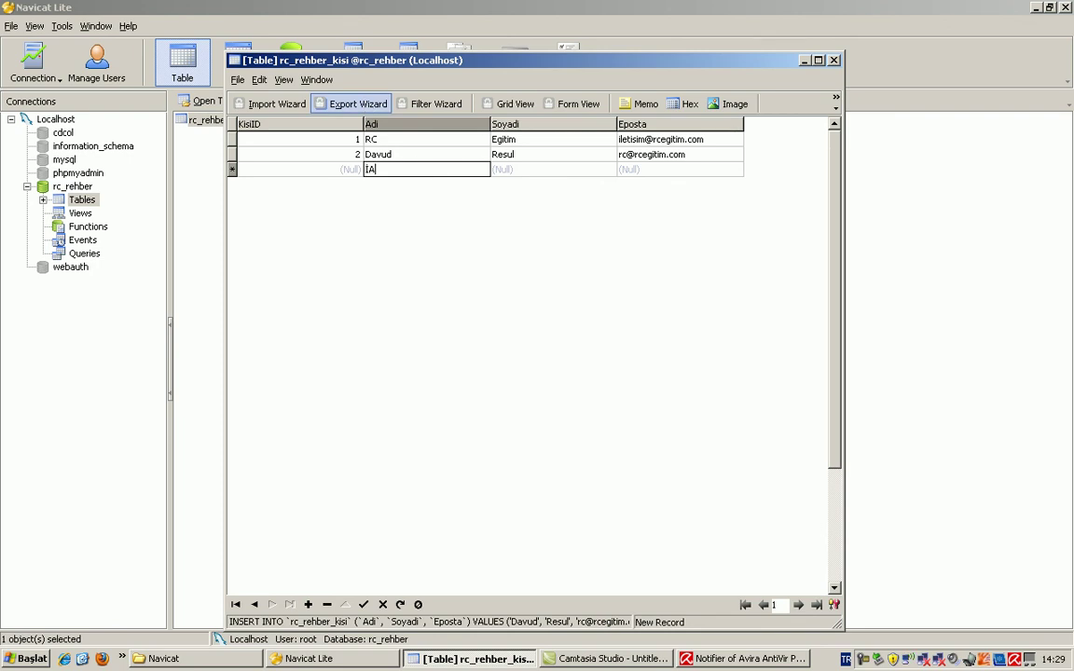
type("di")
key("Tab")
type("Soyadi")
key("Tab")
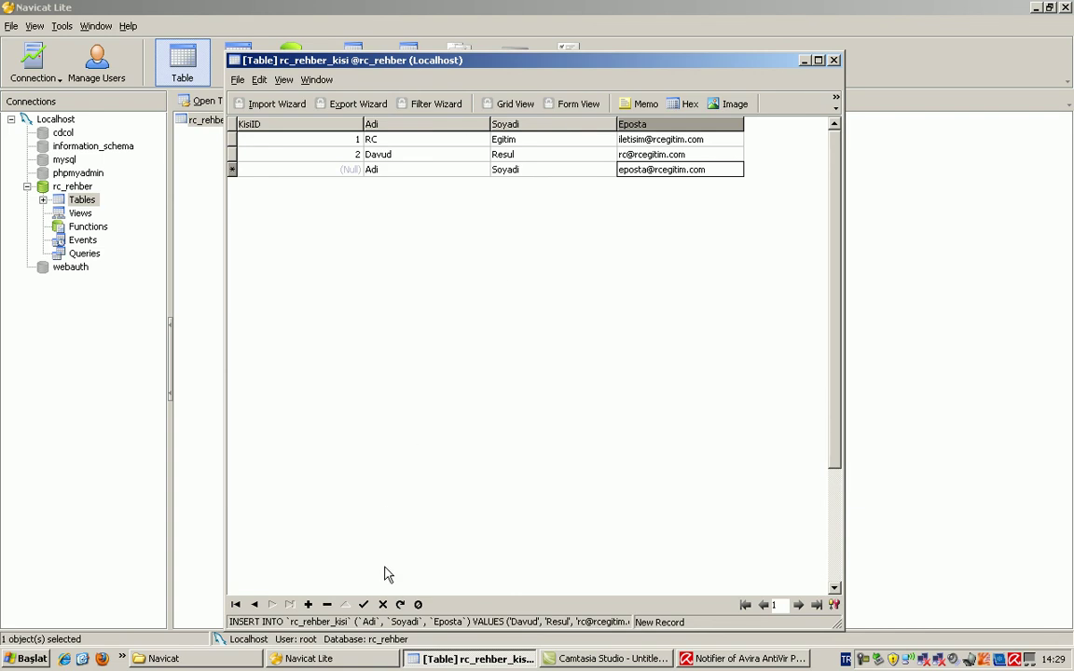
left_click(364, 604)
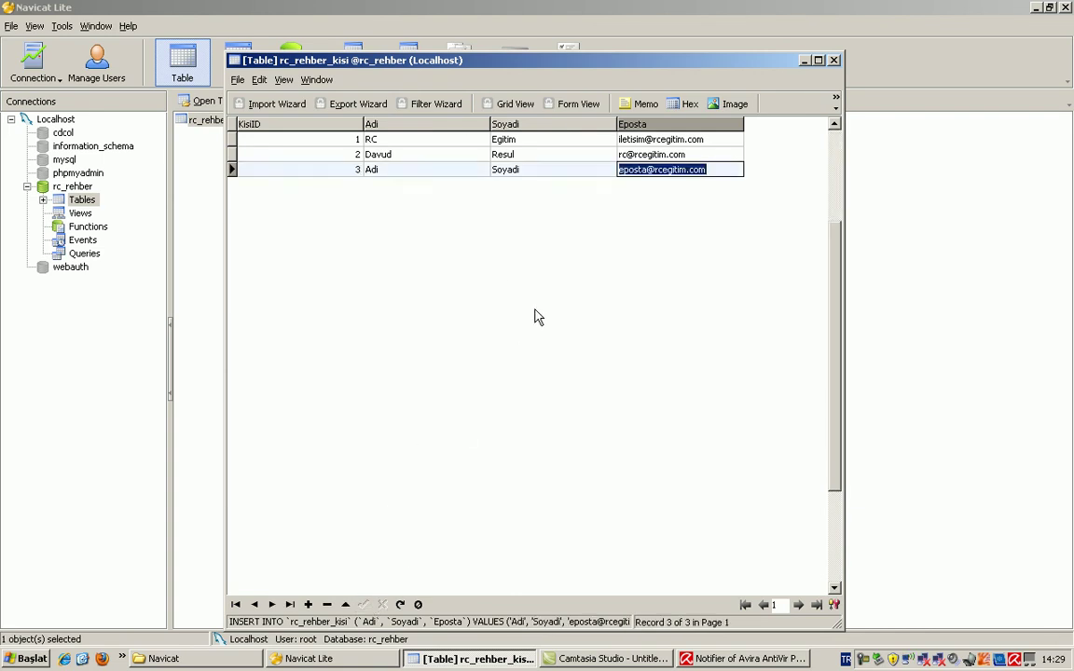
left_click(232, 170)
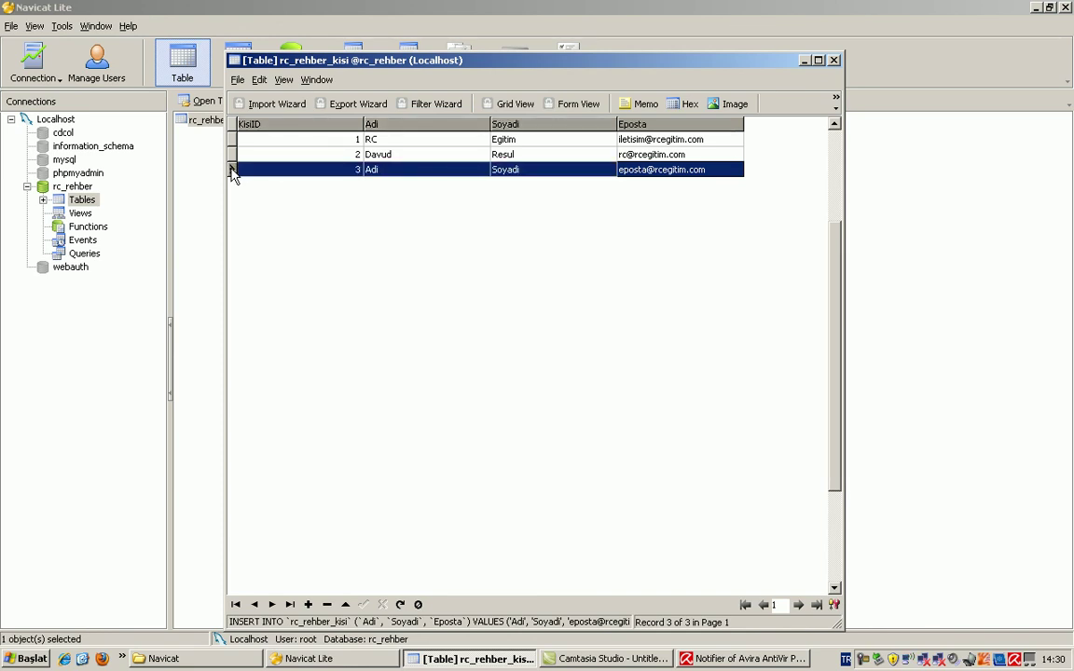
Step: Delete record 3 with Ctrl+Delete, confirm it, and close the table data window
right_click(315, 171)
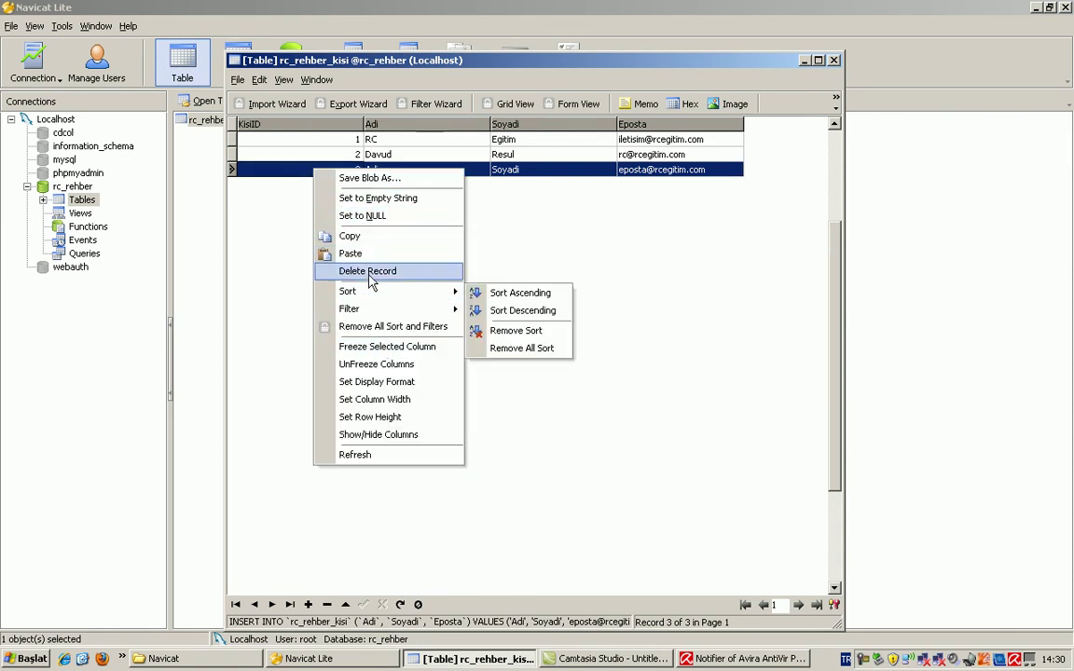
left_click(556, 276)
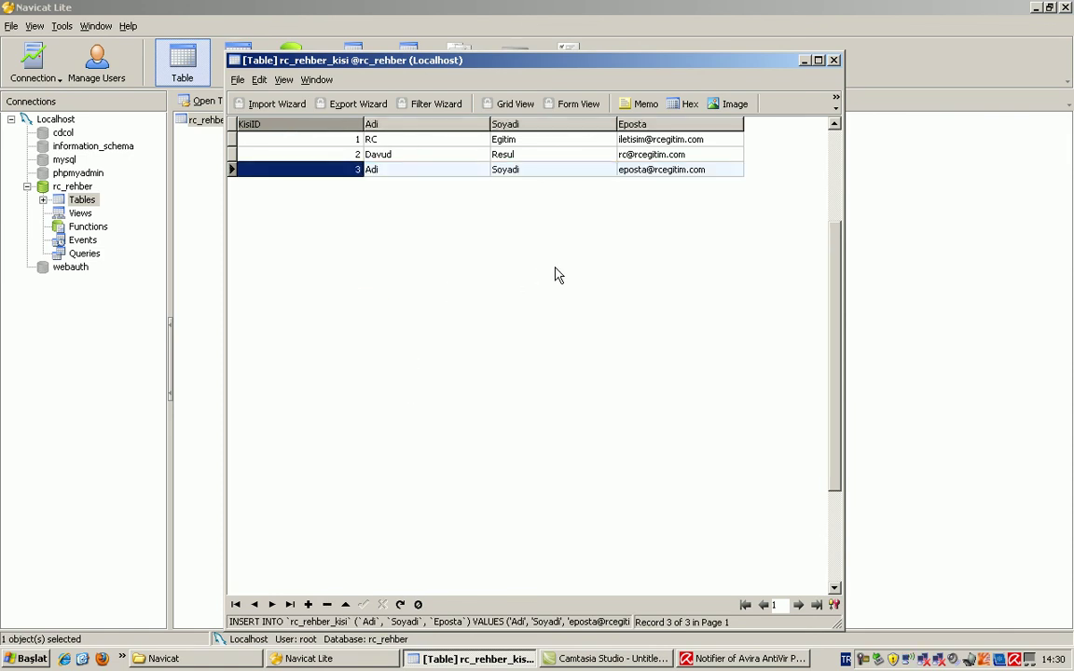
key("ctrl+Delete")
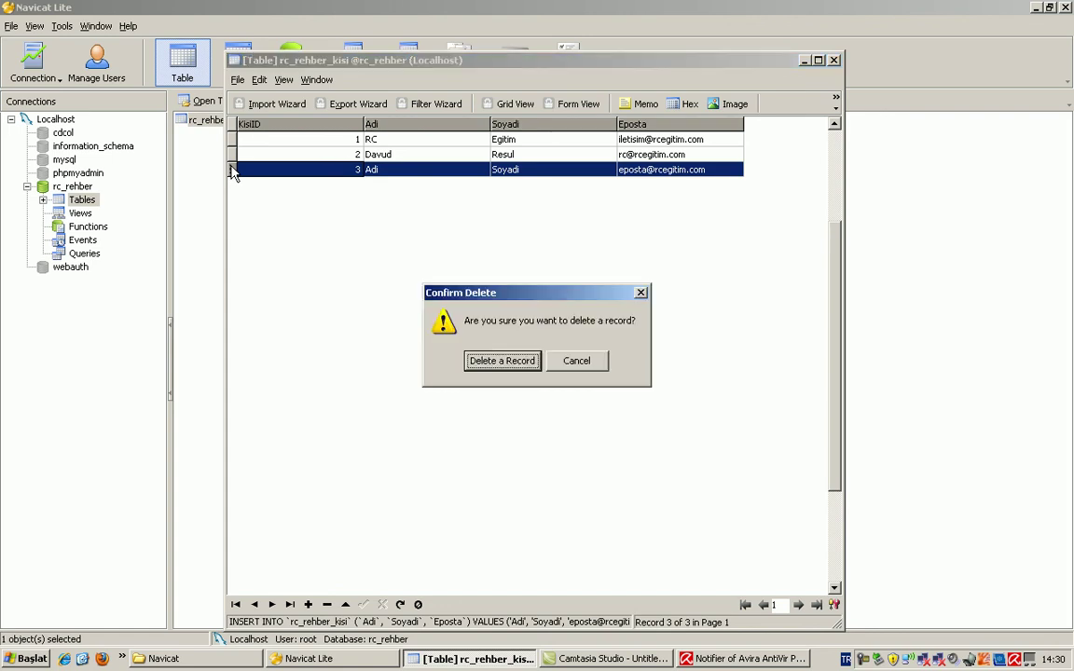
left_click(502, 362)
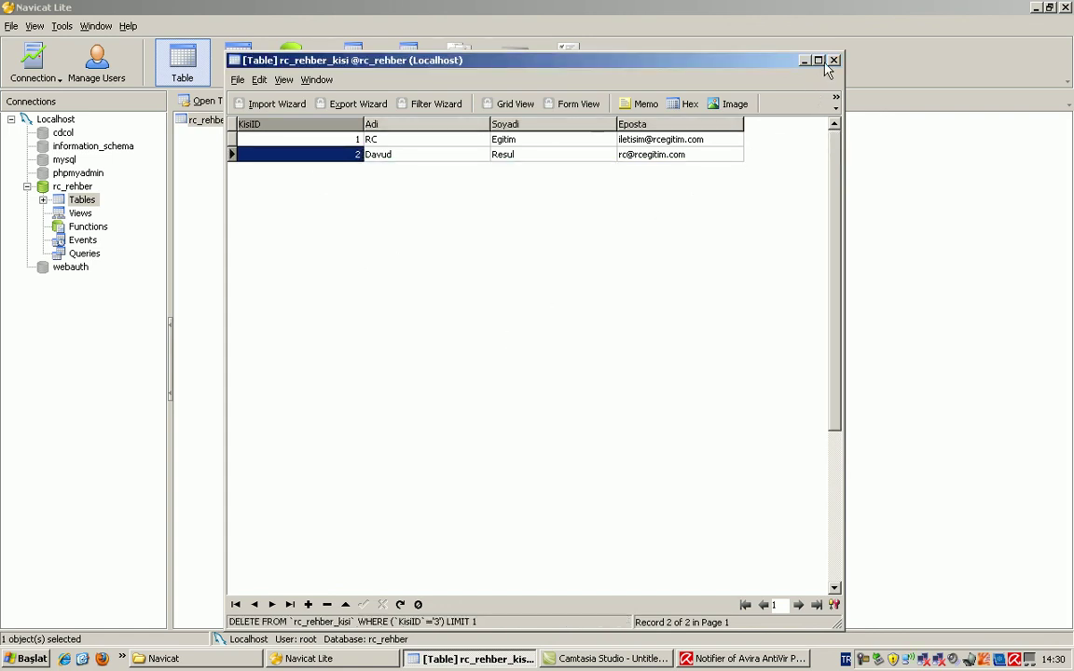
left_click_drag(604, 63, 604, 44)
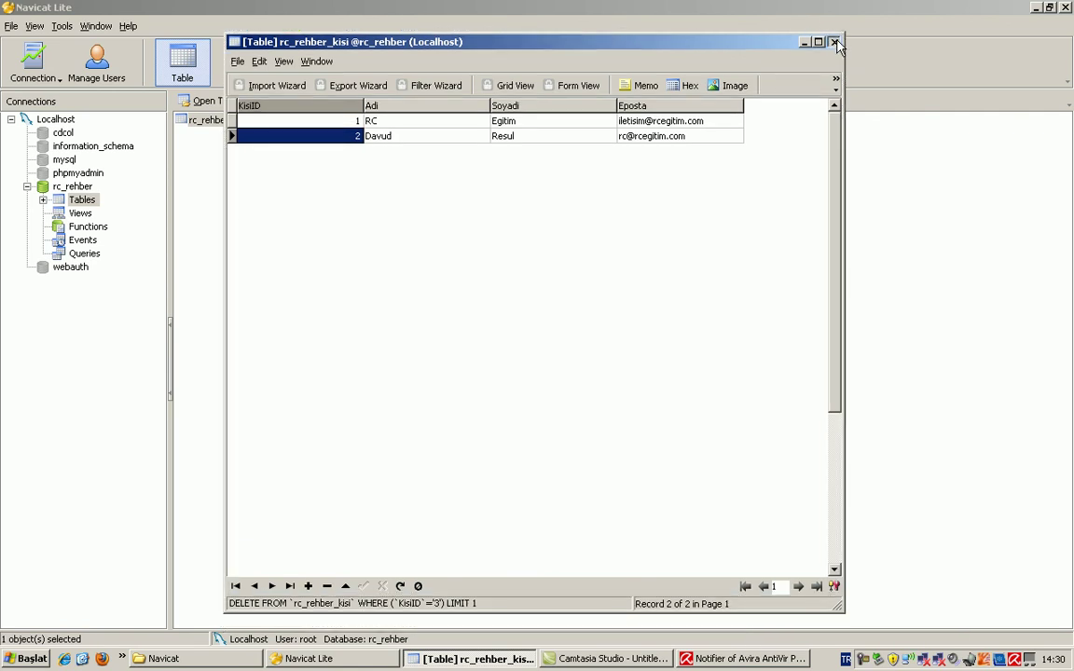
left_click(836, 42)
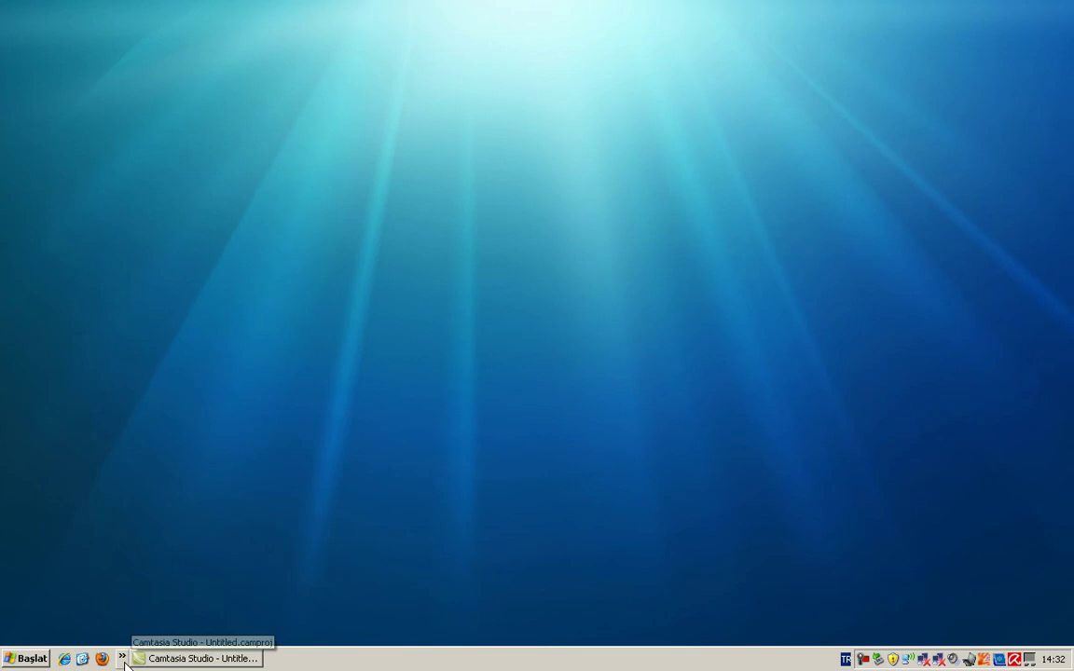
Step: Relaunch Navicat Lite from the taskbar and connect to Localhost, listing its six databases
left_click(122, 658)
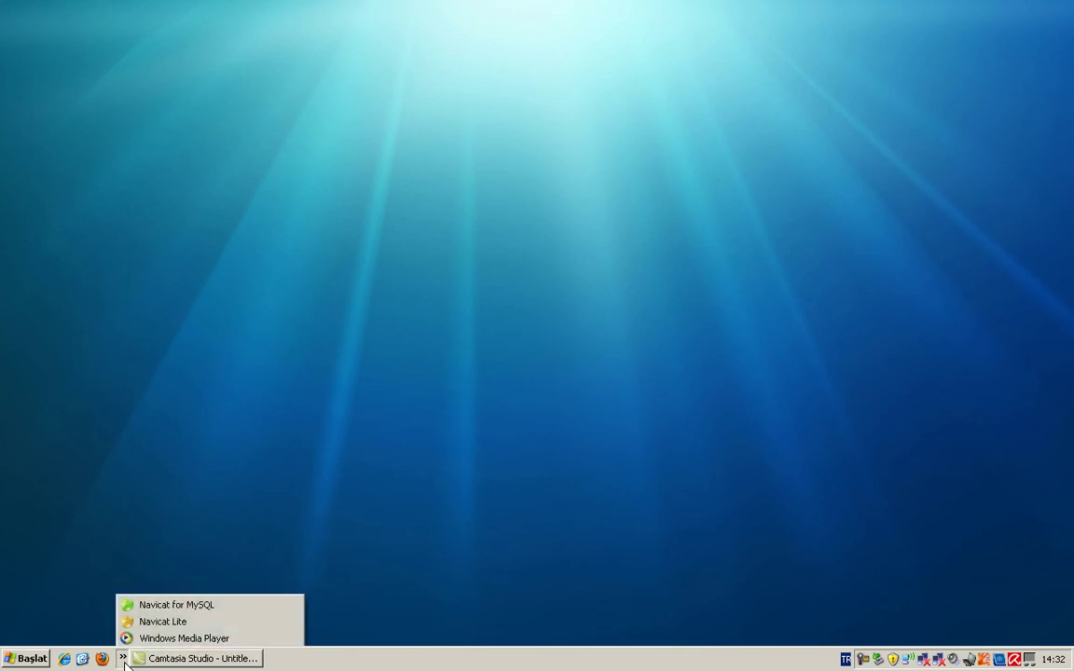
left_click(159, 622)
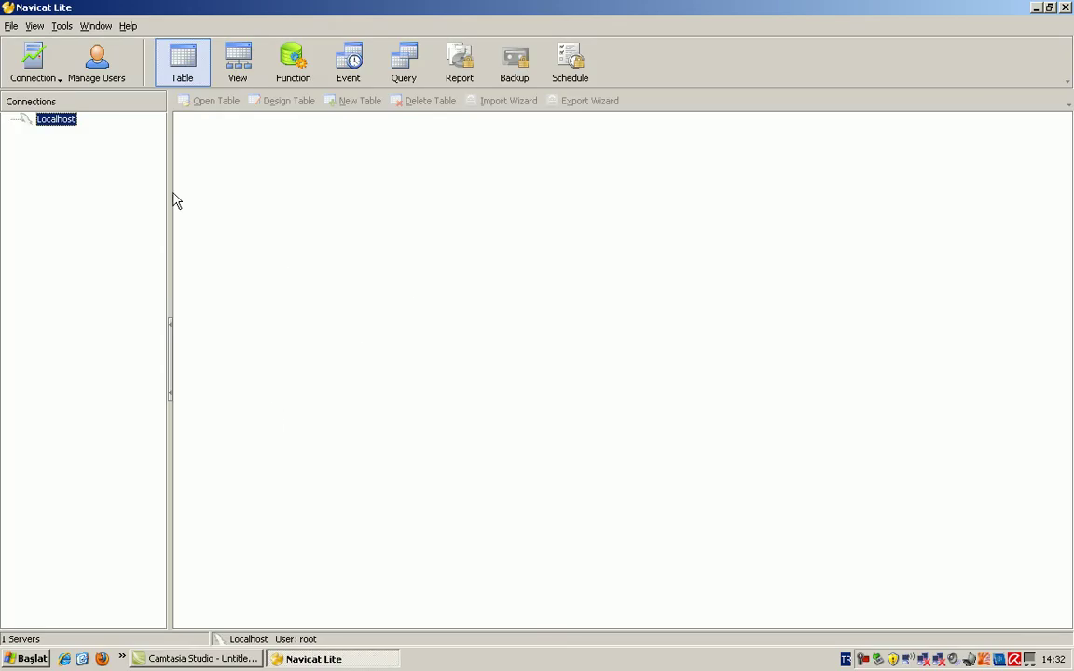
double_click(56, 121)
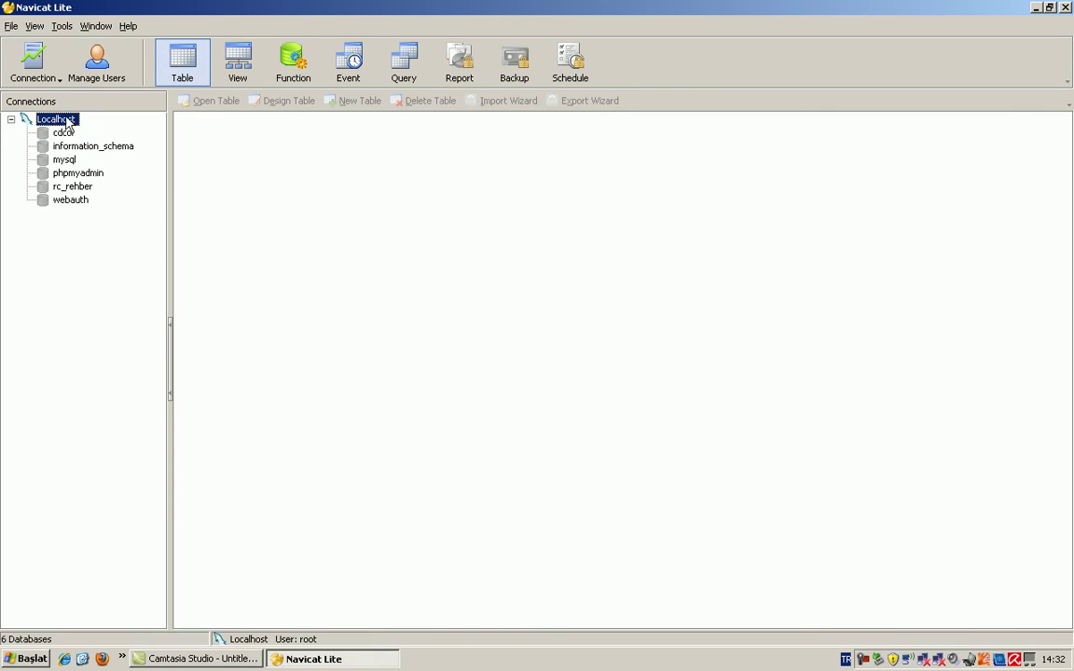
Step: Create the database rcpanel2010 on Localhost and open it, showing 0 tables
right_click(67, 124)
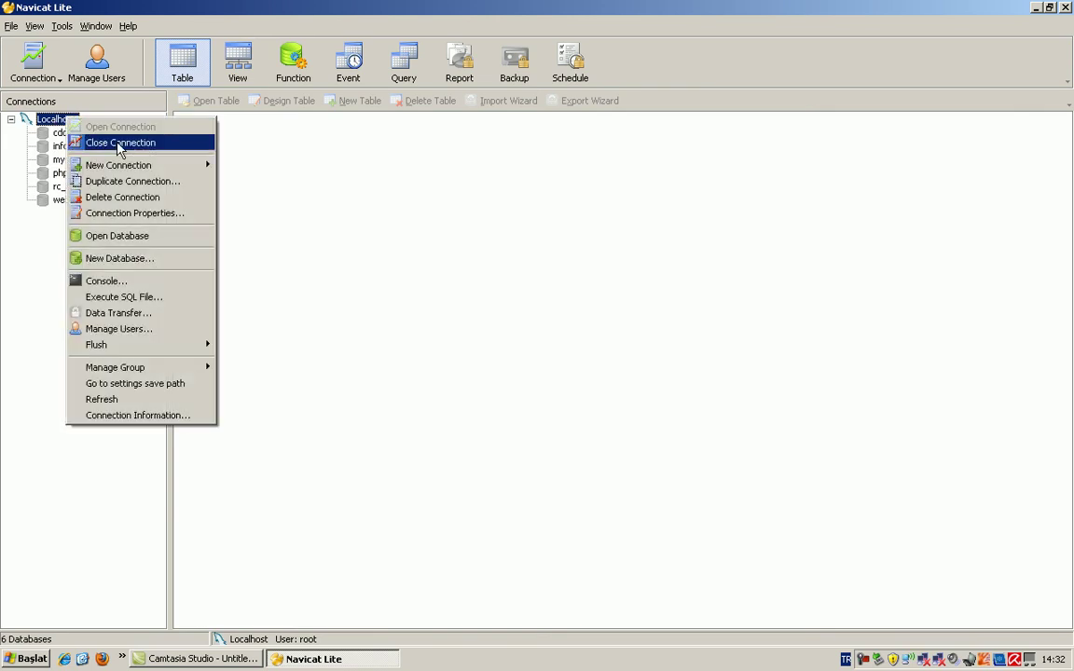
left_click(145, 267)
type("rcpanel2010")
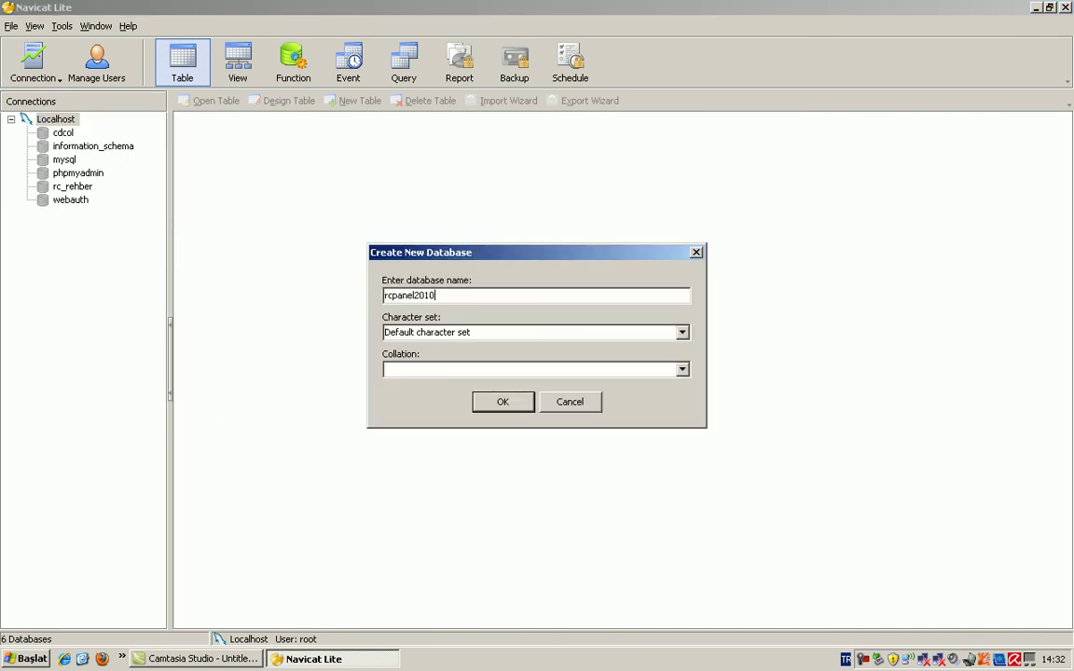
key("Return")
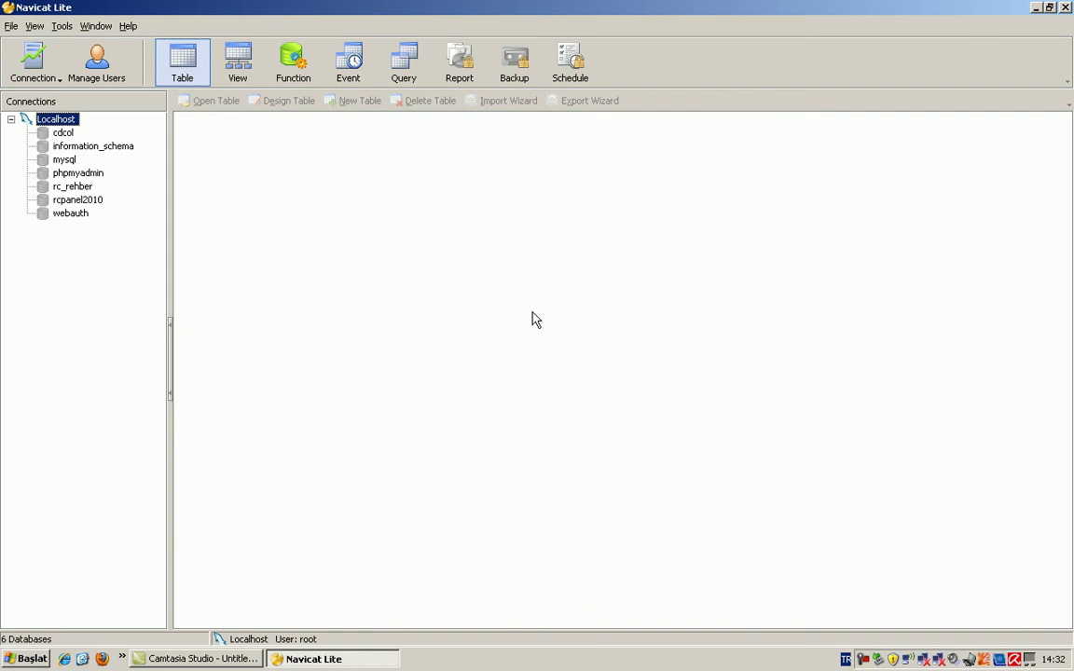
double_click(97, 202)
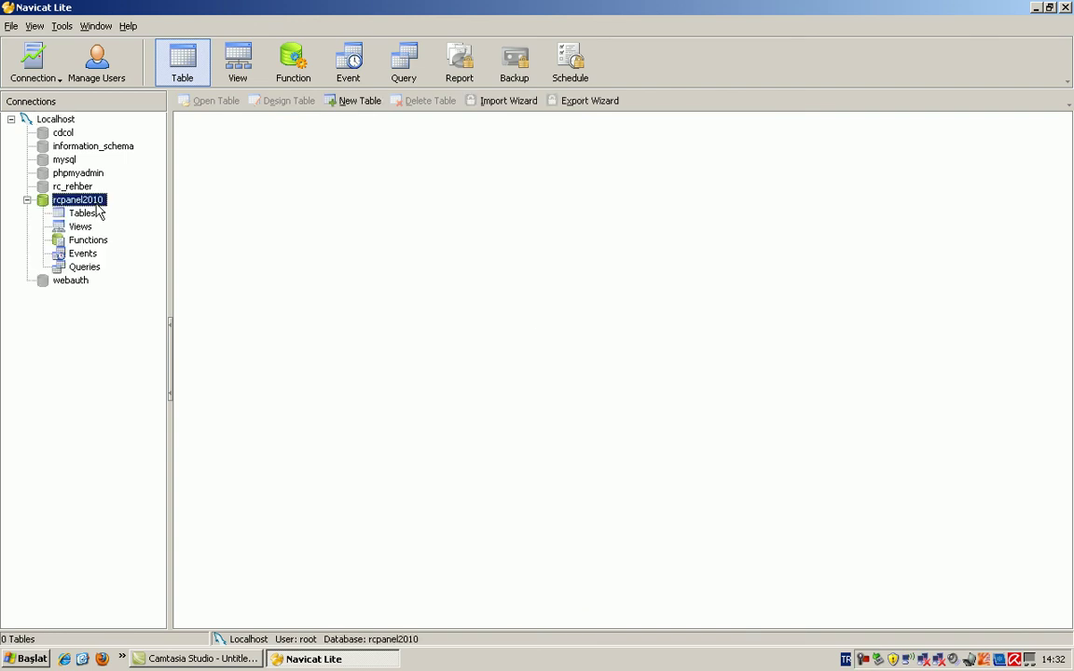
Step: Execute Desktop\rcpanel taşıma\rcpanel2010.sql on rcpanel2010, with all 425 queries succeeding and 0 errors
right_click(97, 205)
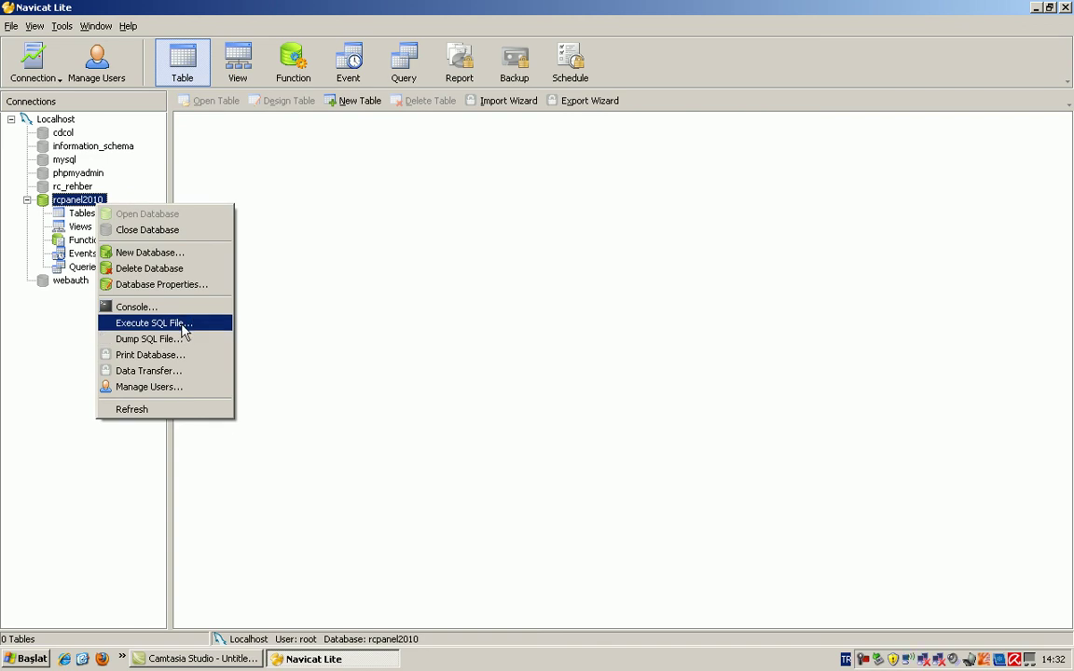
left_click(154, 322)
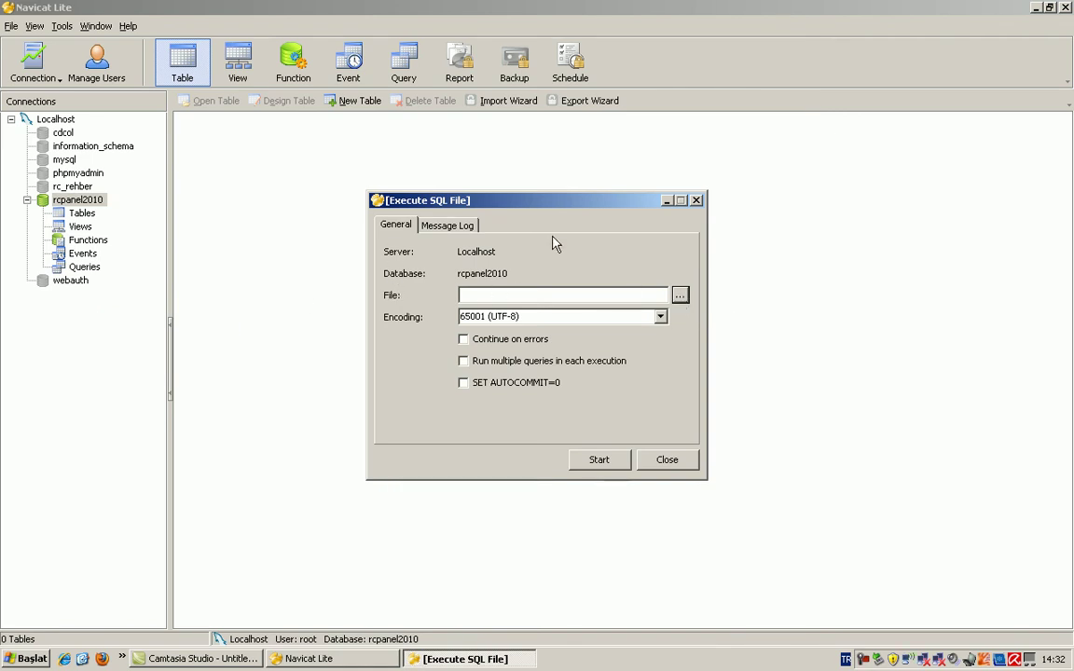
left_click(680, 295)
left_click(347, 233)
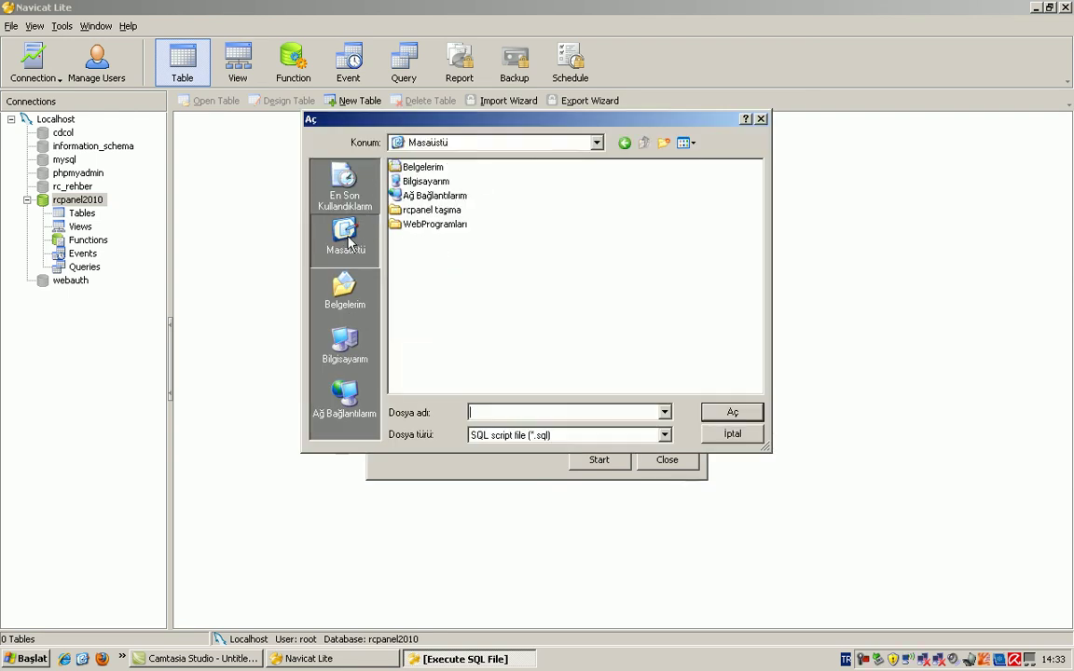
double_click(424, 210)
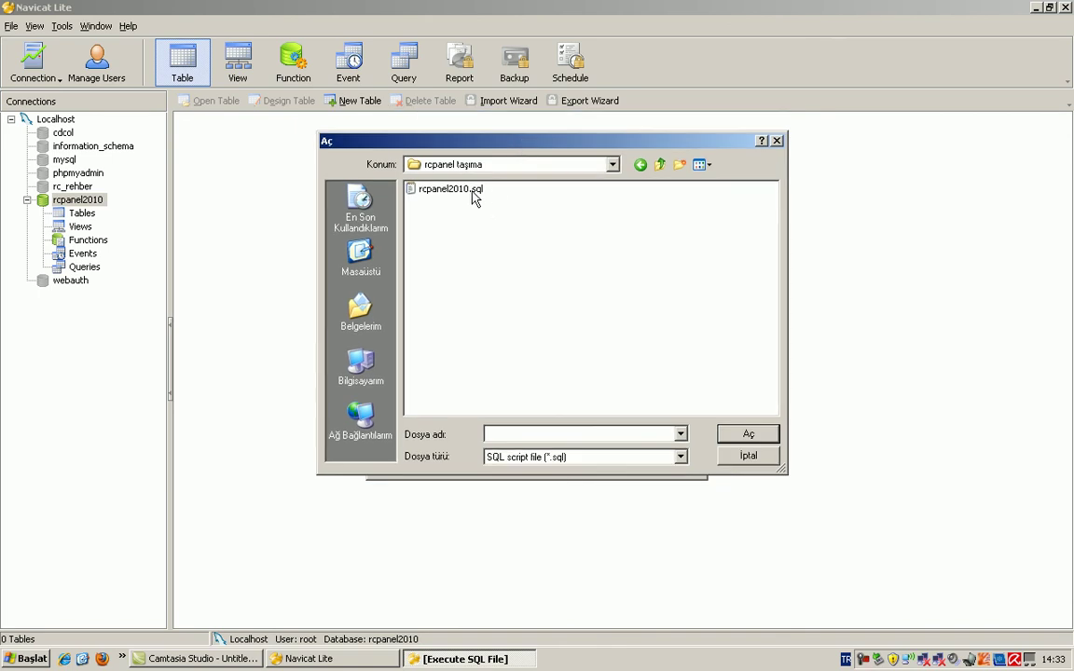
double_click(472, 191)
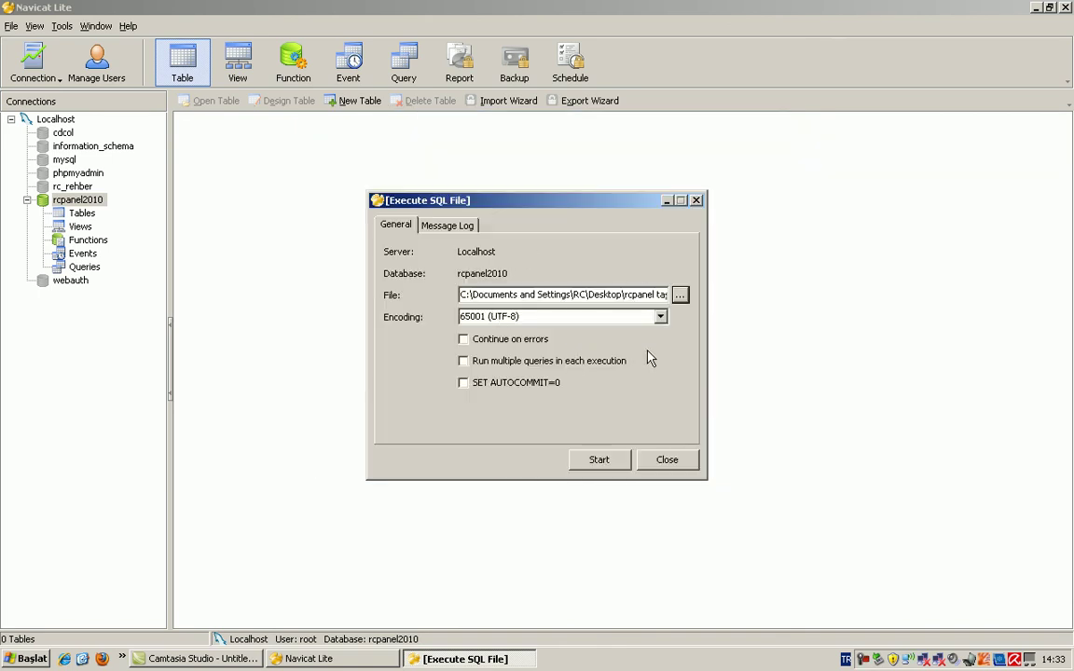
left_click(599, 456)
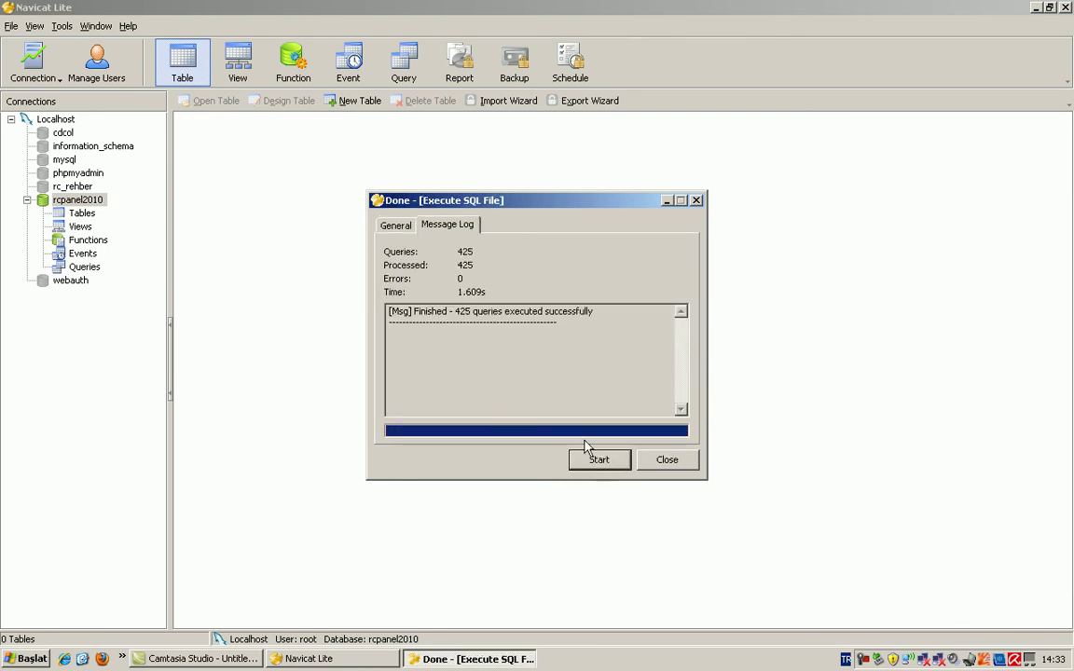
left_click_drag(456, 314, 634, 345)
Step: Refresh rcpanel2010's table list to show all 32 imported tables, makale_puanlar through rc_wp_users
left_click(669, 461)
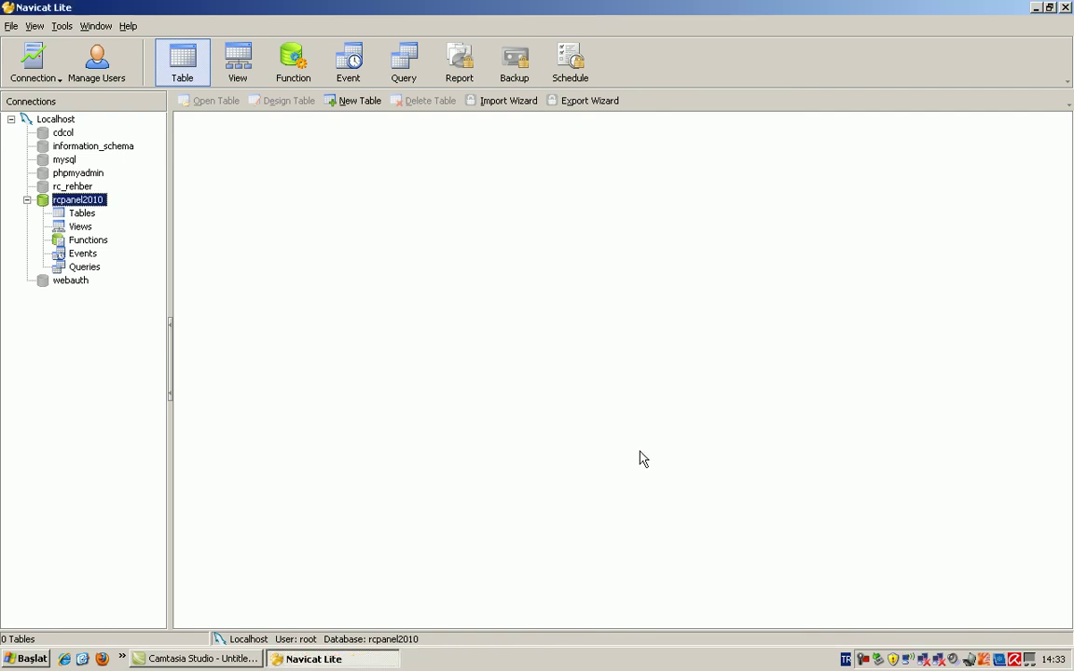
double_click(93, 200)
double_click(95, 203)
left_click(93, 214)
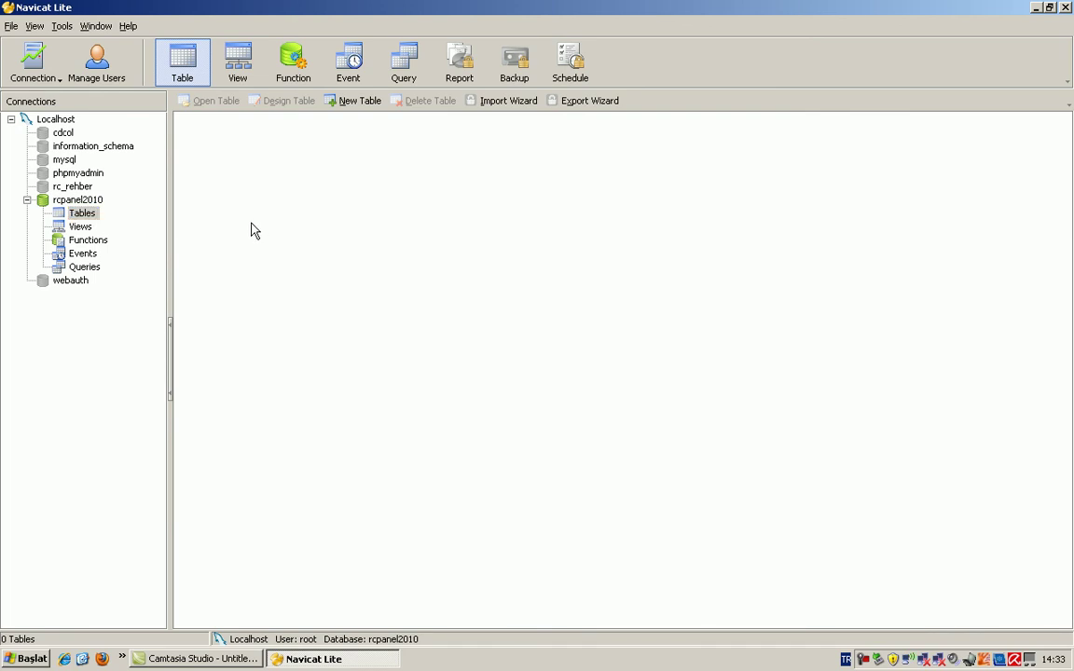
left_click(80, 202)
double_click(80, 201)
double_click(80, 201)
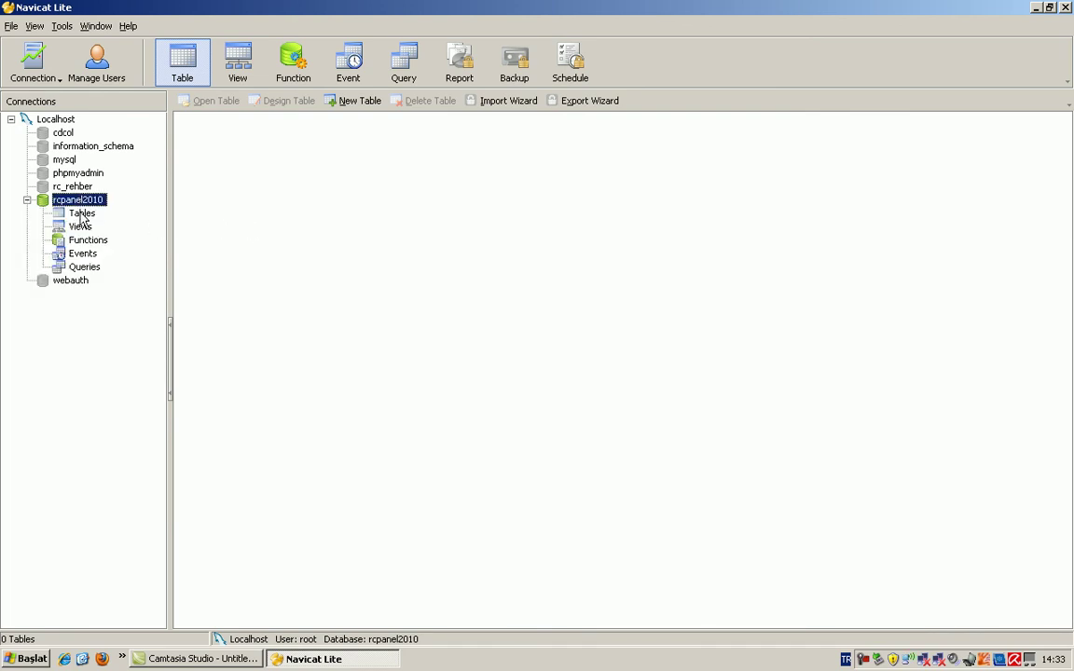
left_click(82, 213)
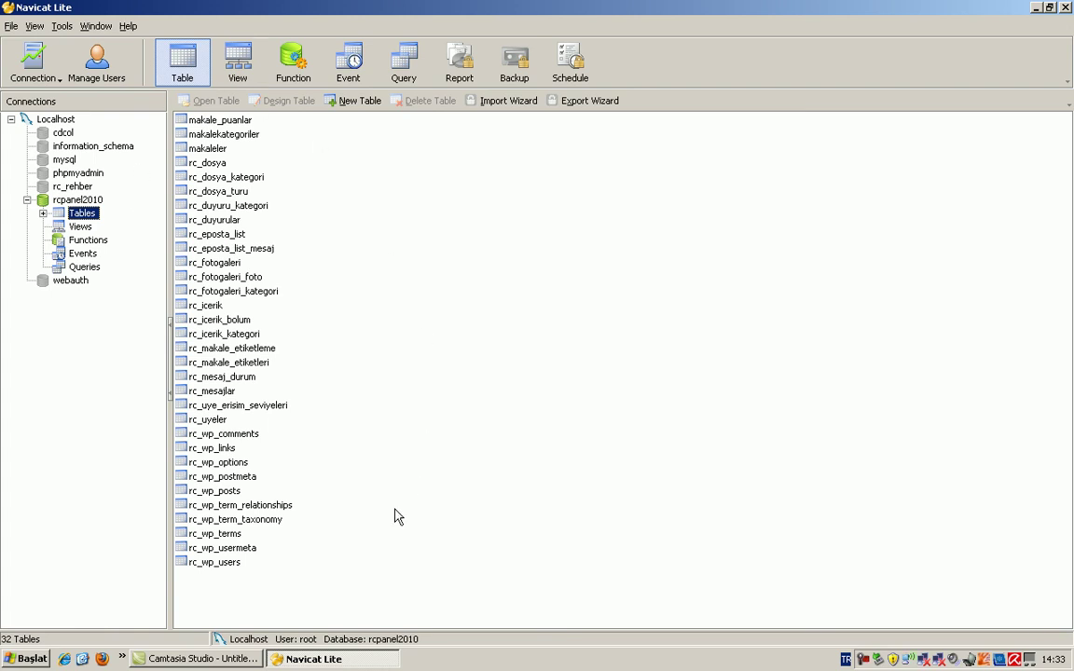
left_click(84, 199)
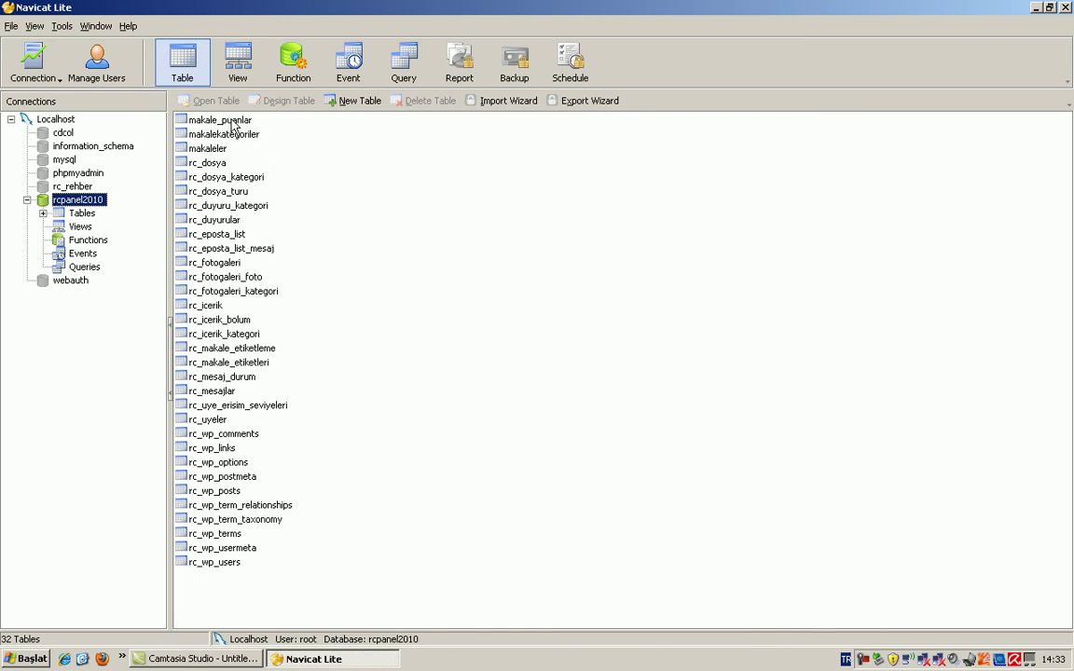
Step: Dump the makale_puanlar, makalekategoriler and makaleler tables to makale_puanlar.sql in rcpanel taşıma
left_click_drag(233, 126, 222, 152)
right_click(223, 152)
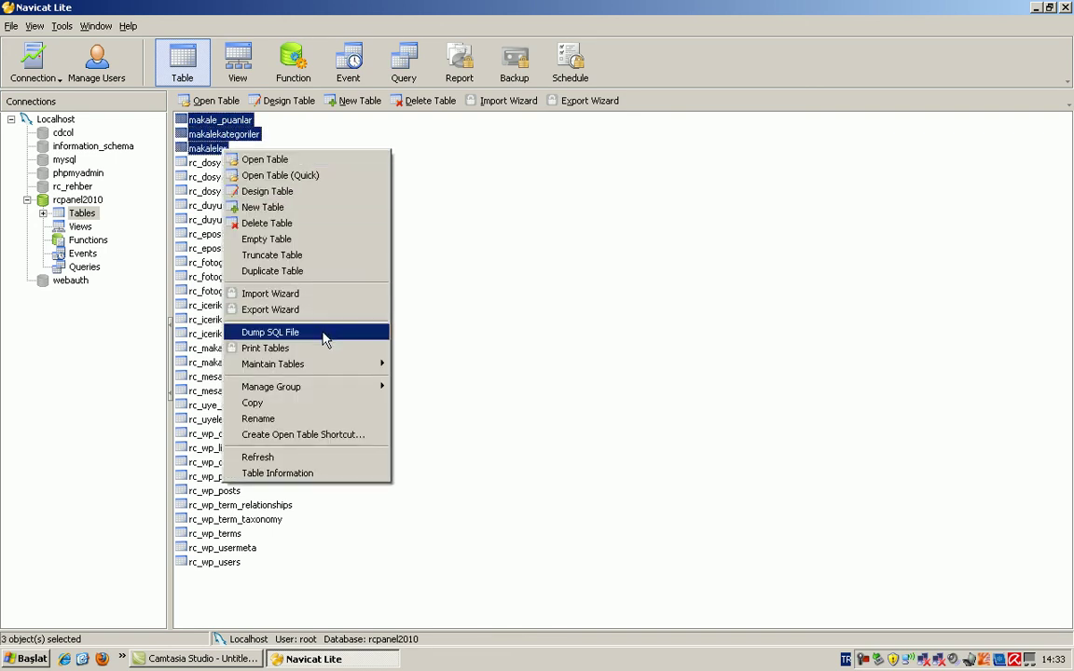
left_click(291, 332)
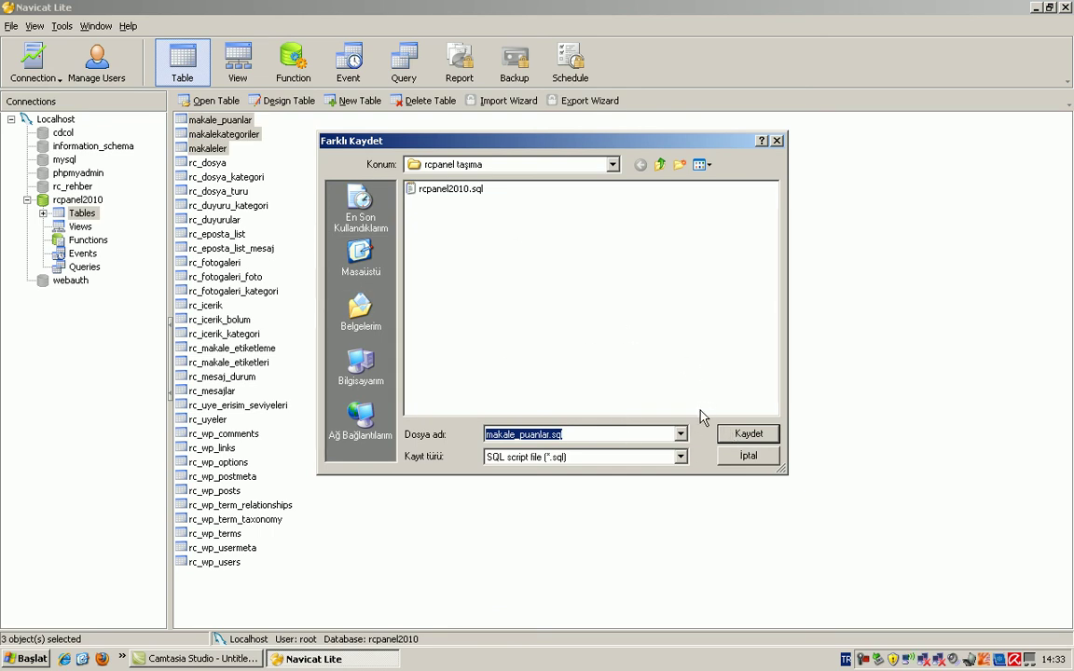
left_click(750, 434)
Step: Delete the three selected makale tables so rcpanel2010 lists 29 tables
left_click(662, 457)
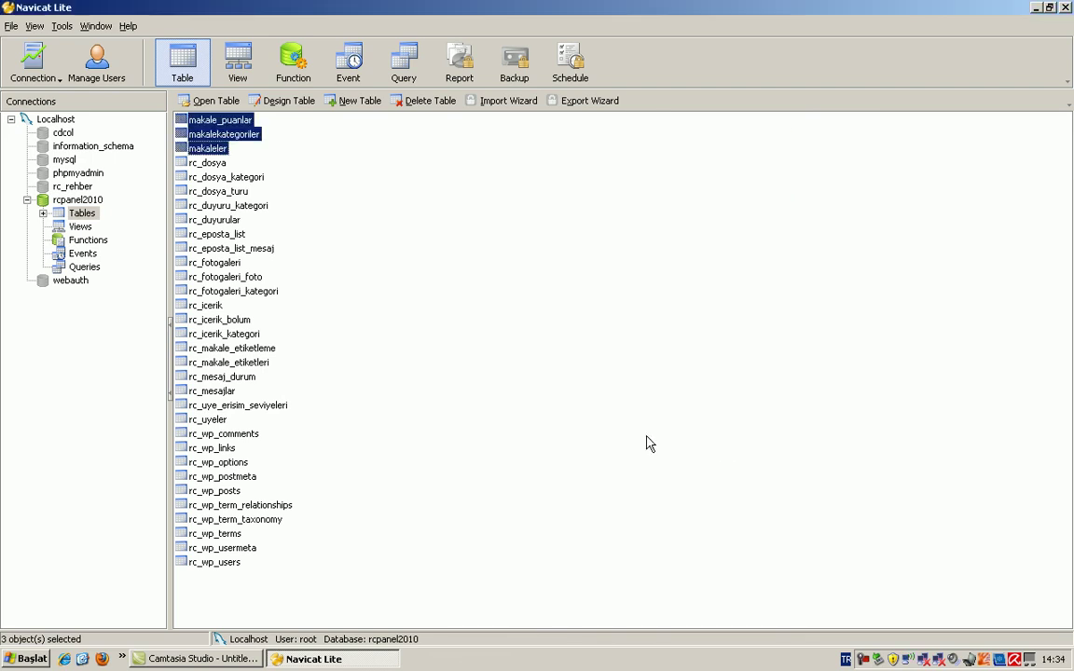
left_click(422, 100)
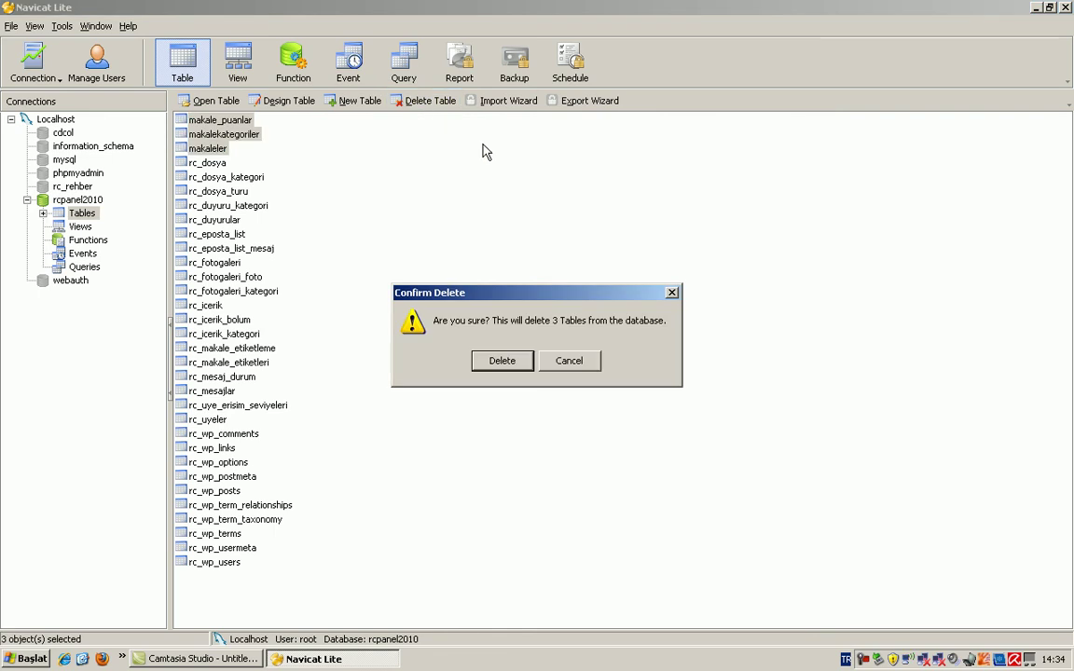
left_click(504, 361)
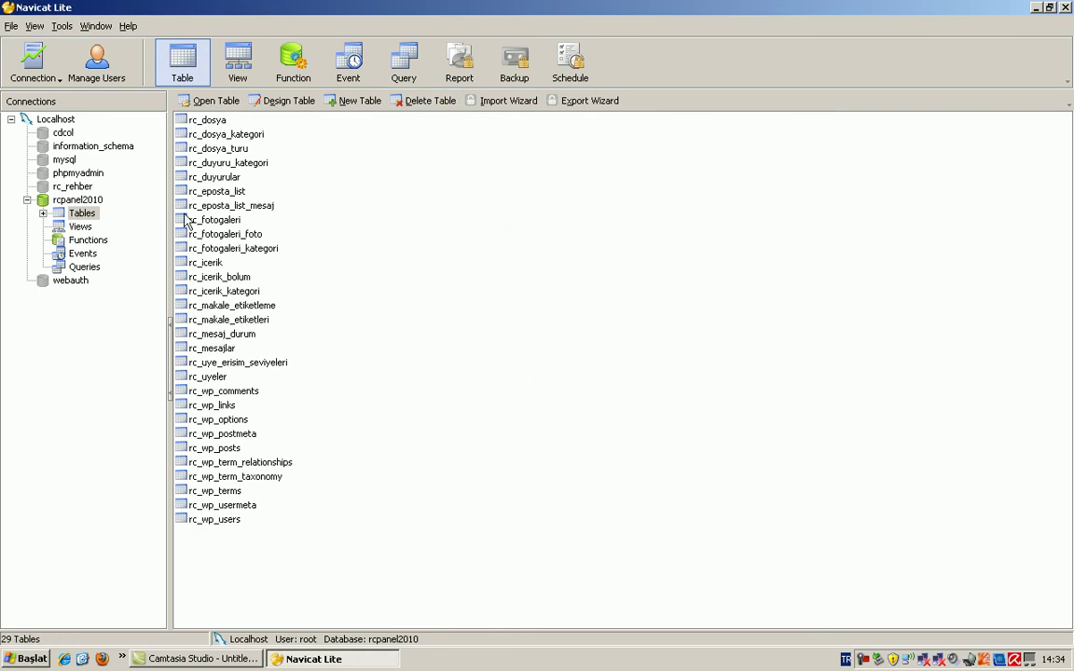
left_click(92, 200)
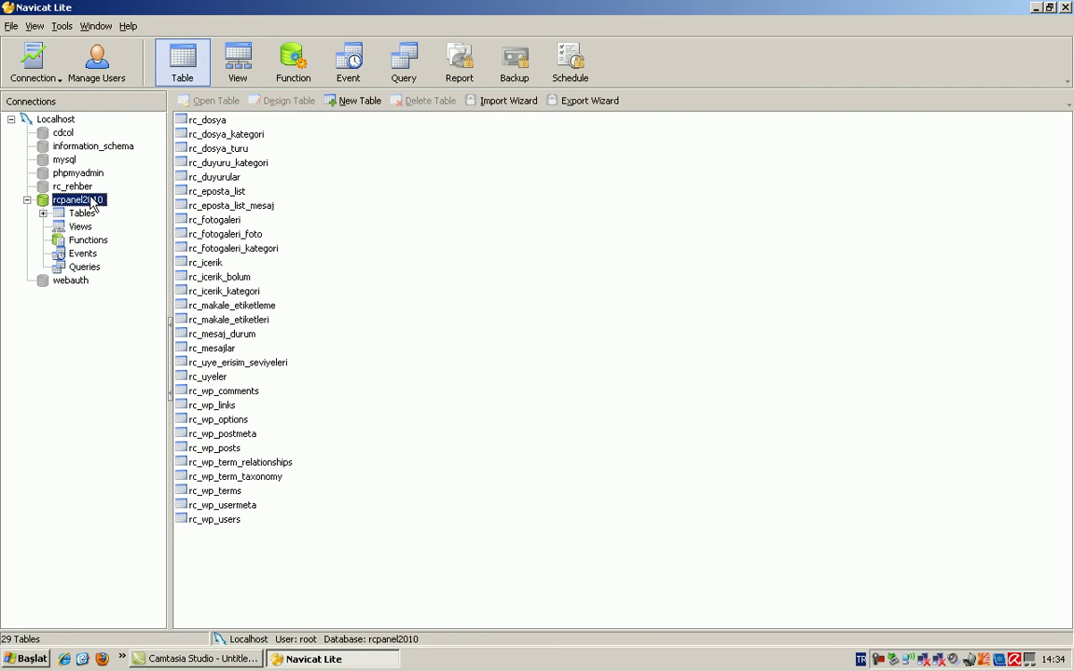
Step: Execute makale_puanlar.sql on rcpanel2010 (45 queries, 0 errors) and refresh to show 32 tables
right_click(94, 203)
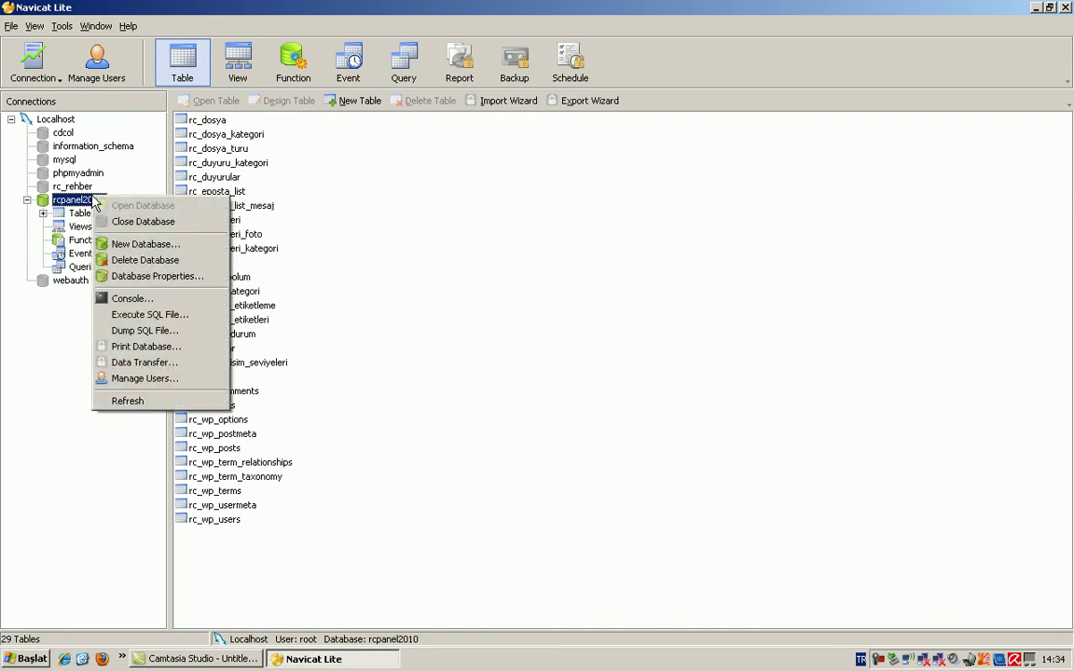
left_click(159, 317)
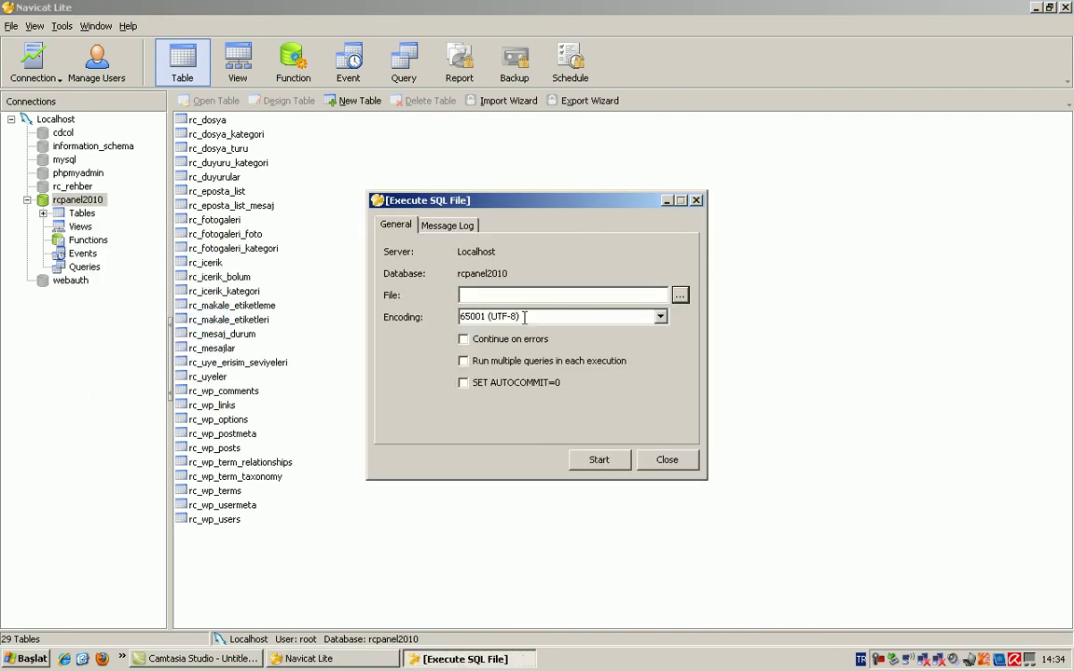
left_click(680, 296)
double_click(481, 186)
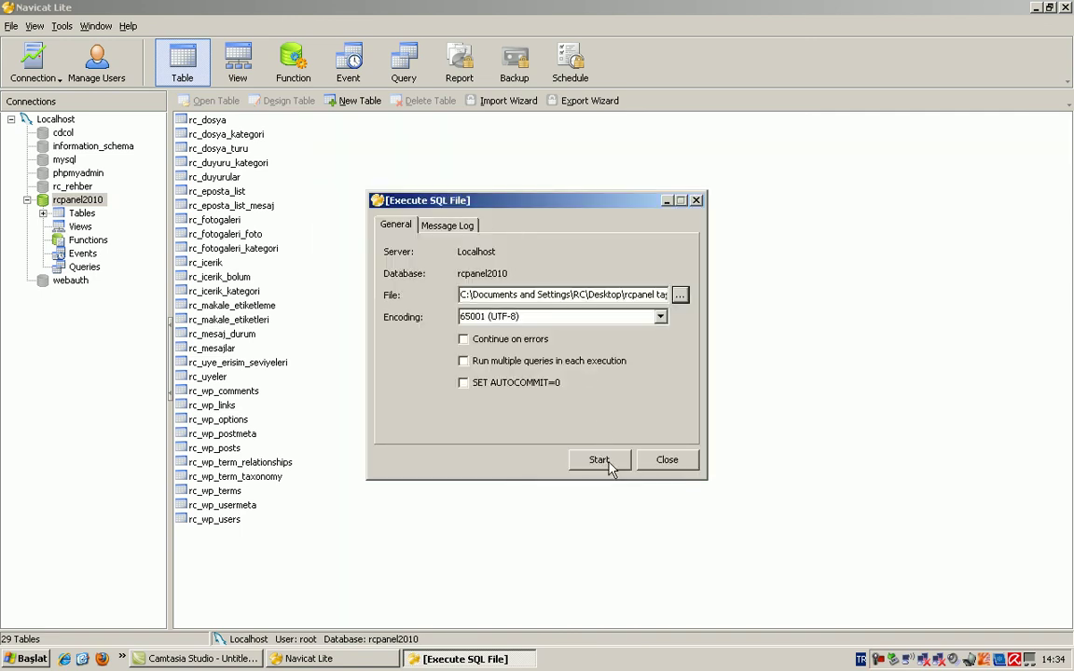
left_click(608, 461)
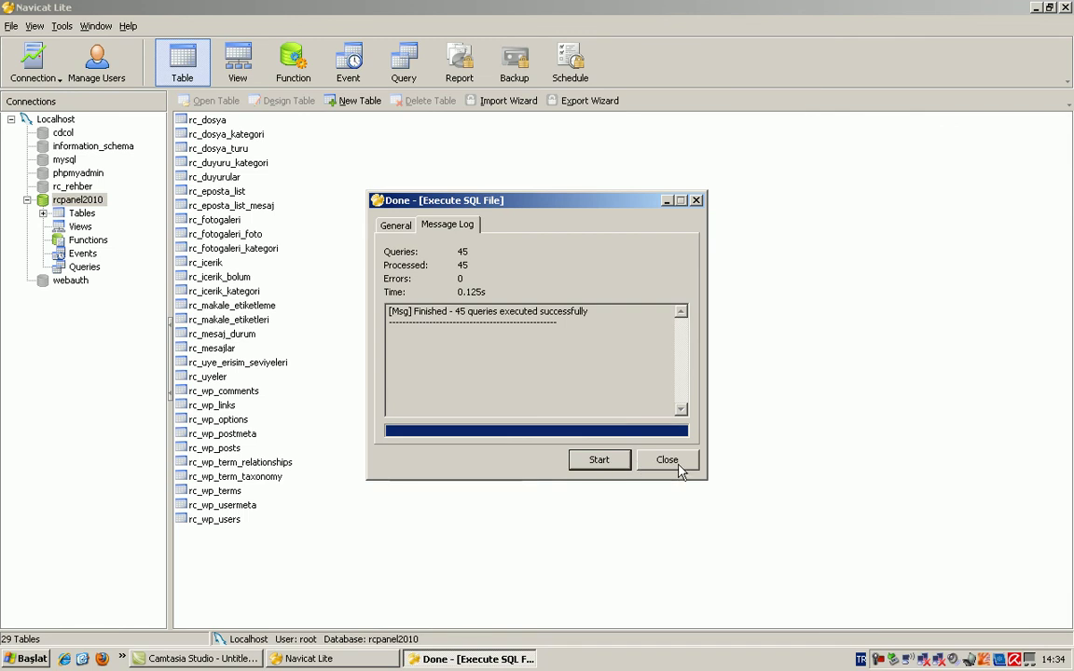
left_click(678, 462)
key("Down")
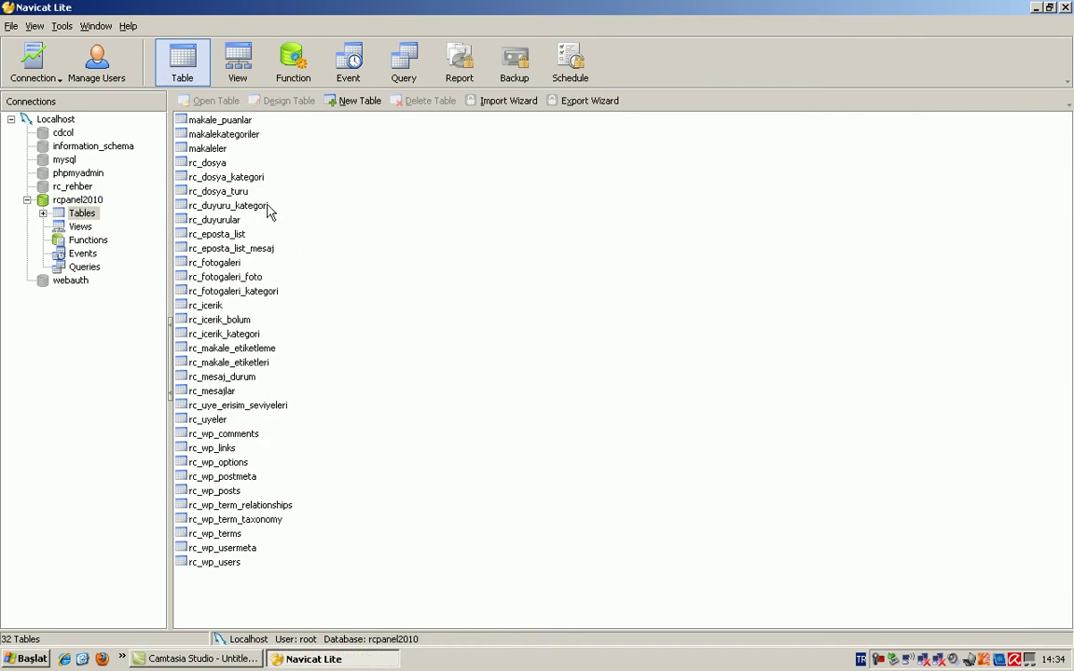